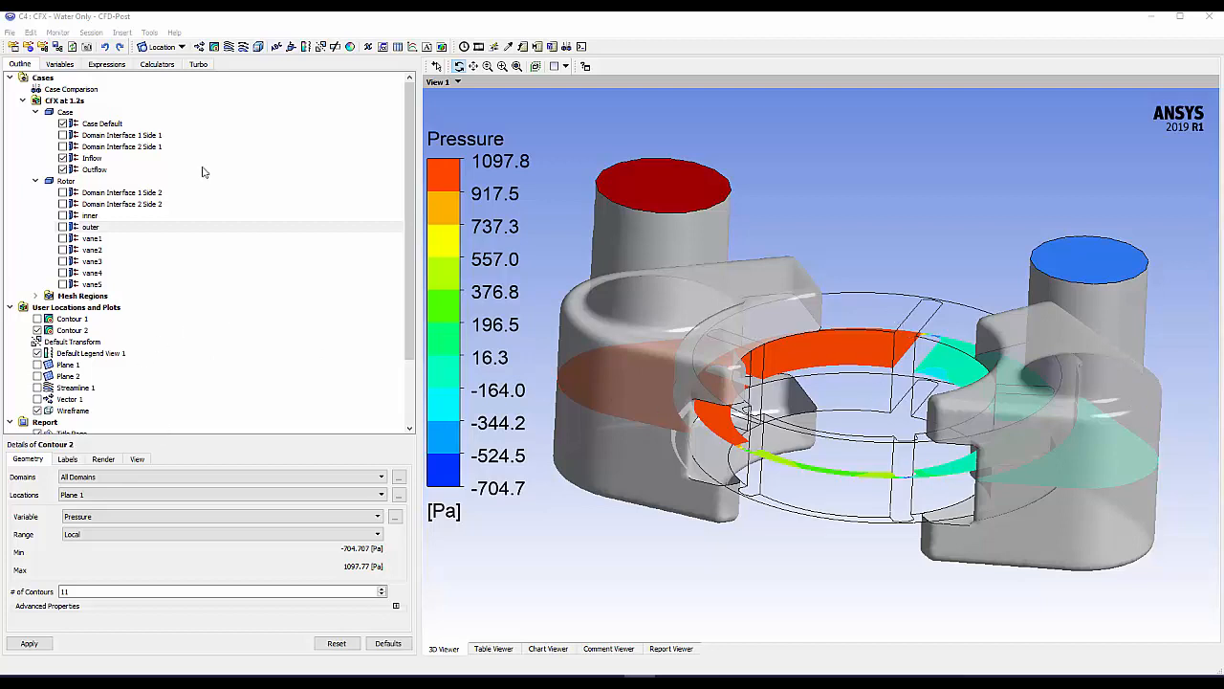
Insert a surface group named "Surface Group Rotor Walls"
{"action": "left_click", "coordinate": [182, 47]}
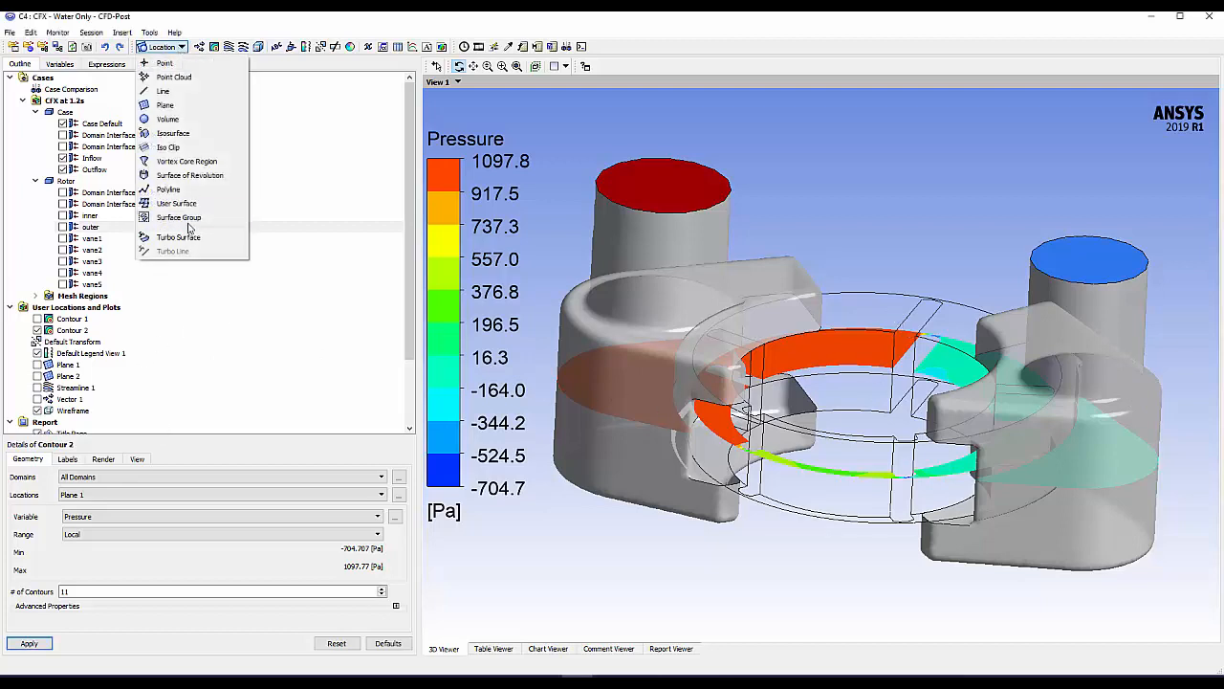
{"action": "left_click", "coordinate": [184, 219]}
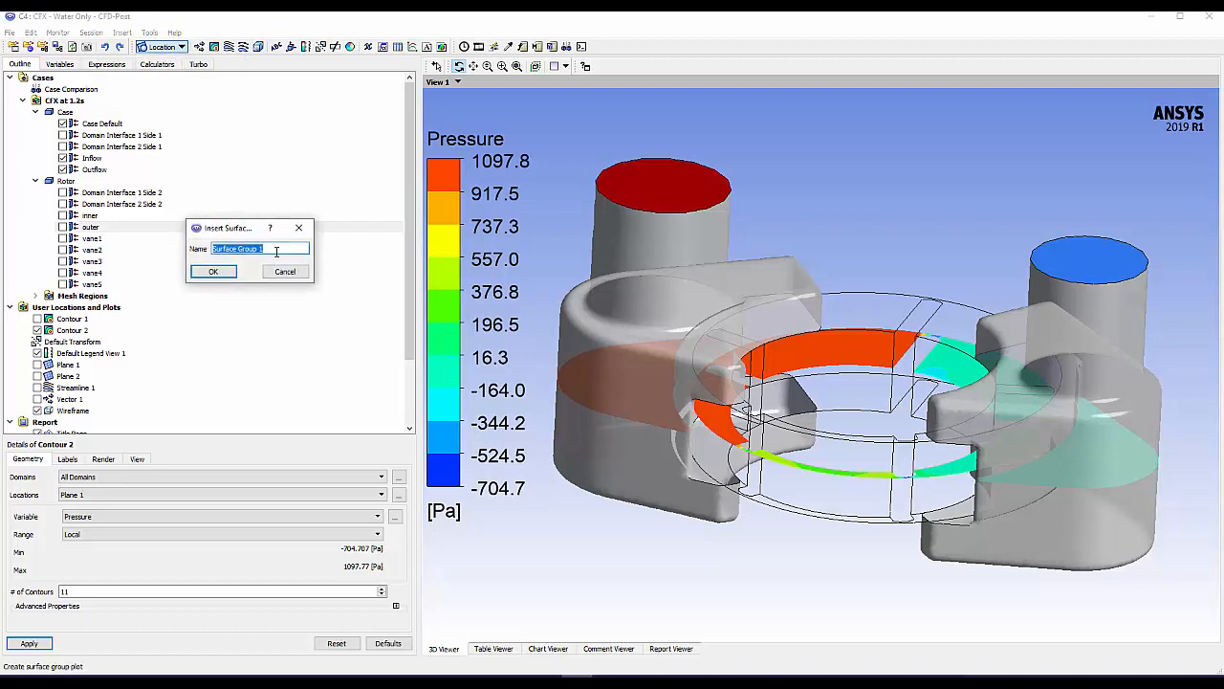
{"action": "left_click_drag", "start_coordinate": [258, 251], "coordinate": [271, 251]}
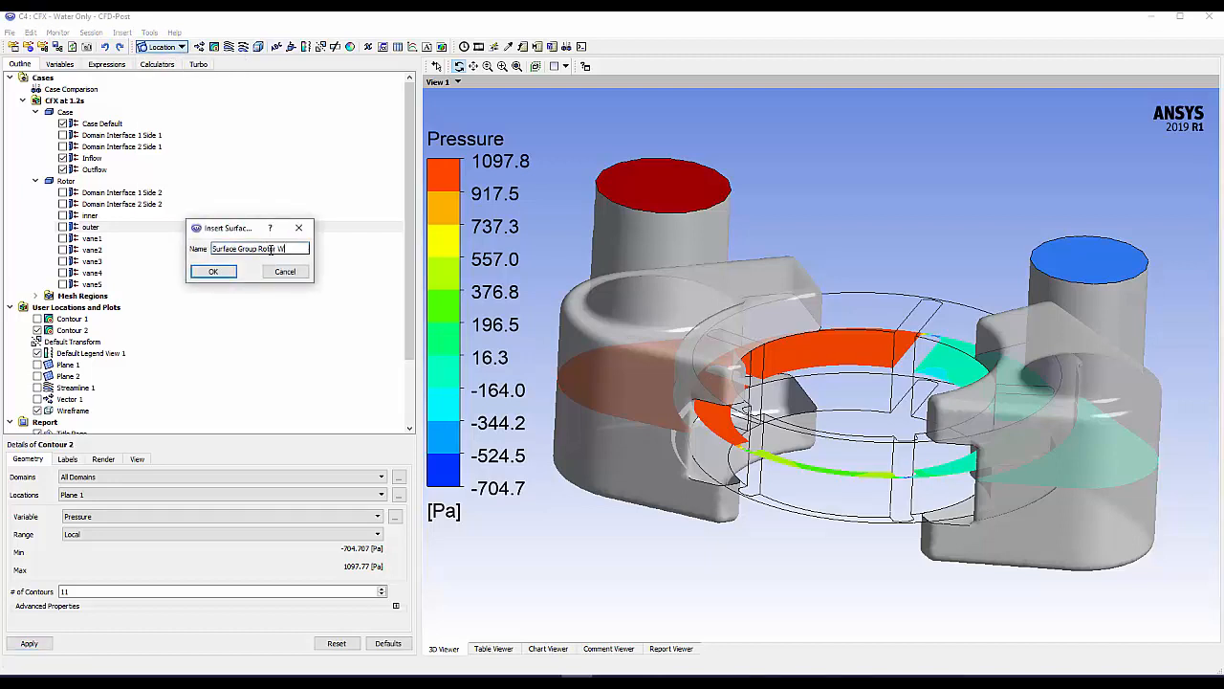
{"action": "left_click", "coordinate": [213, 271]}
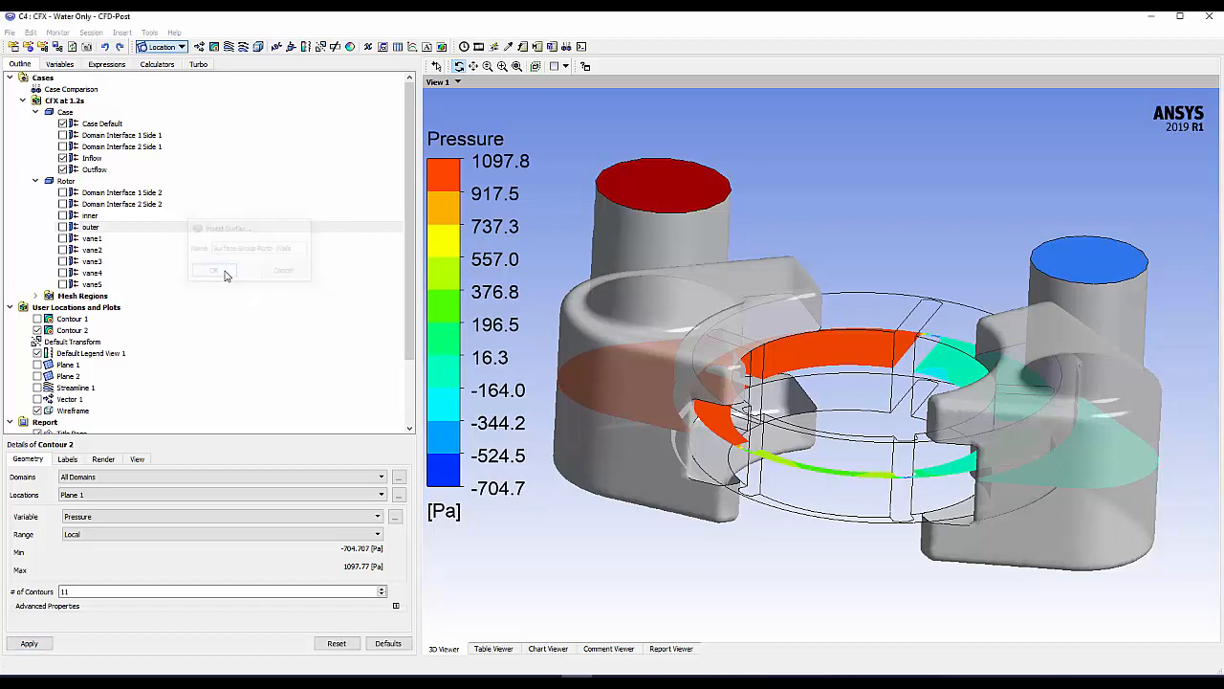
Assign all Rotor boundaries, from Domain Interface 1 Side 2 through vane5, as the surface group's locations and apply it with a constant color
{"action": "left_click", "coordinate": [399, 503]}
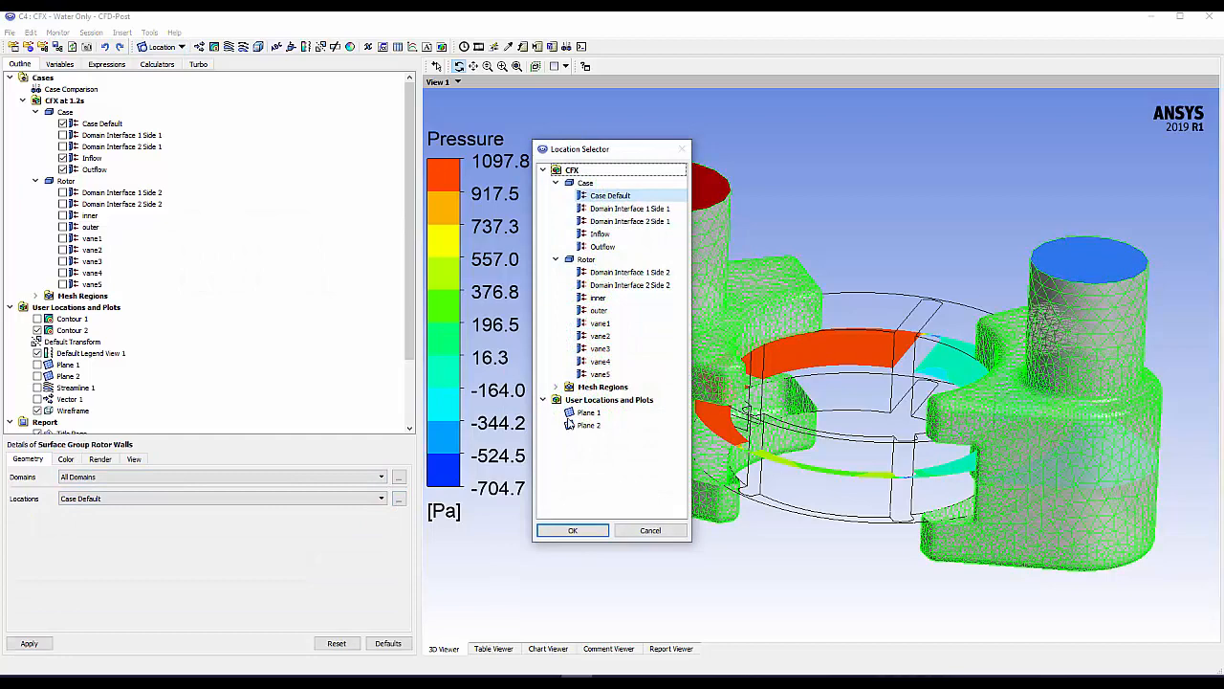
{"action": "left_click", "coordinate": [609, 275]}
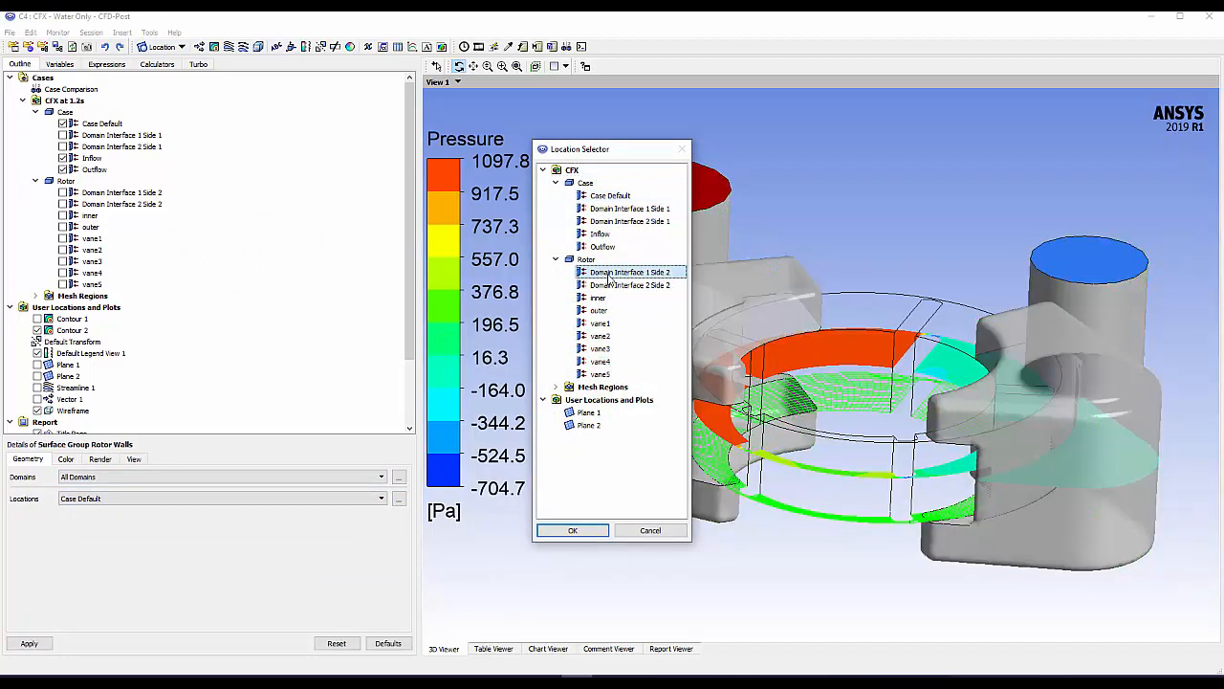
{"action": "left_click", "coordinate": [596, 374], "text": "shift"}
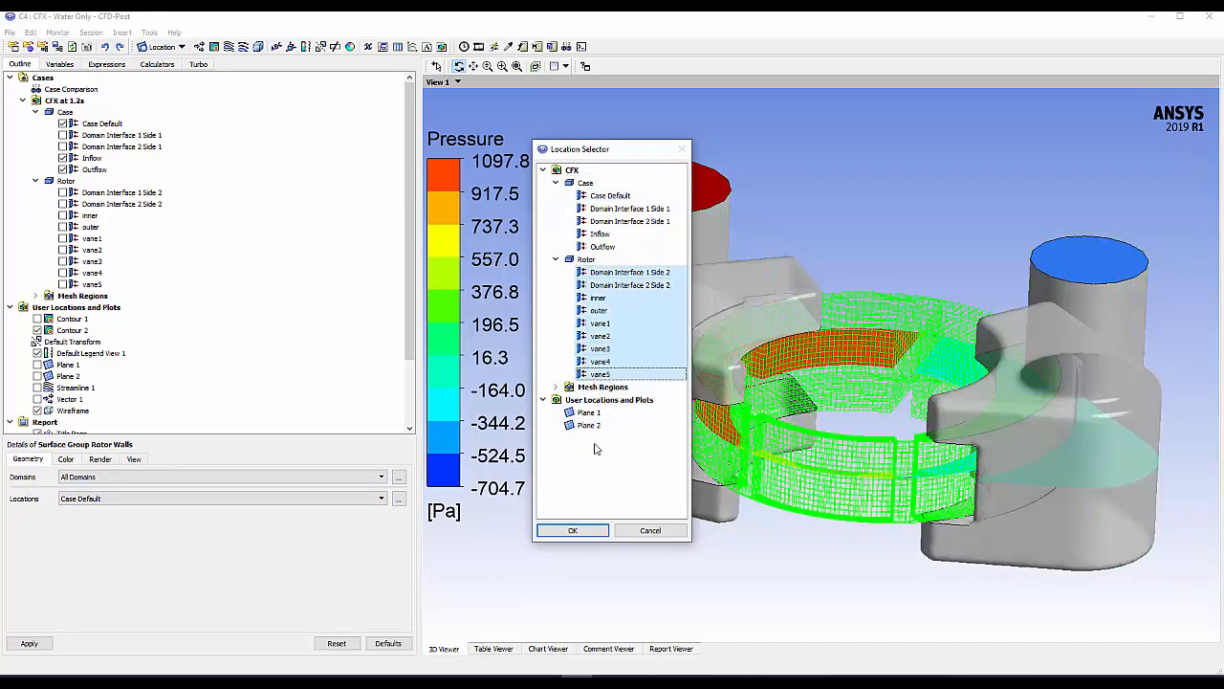
{"action": "left_click", "coordinate": [601, 274]}
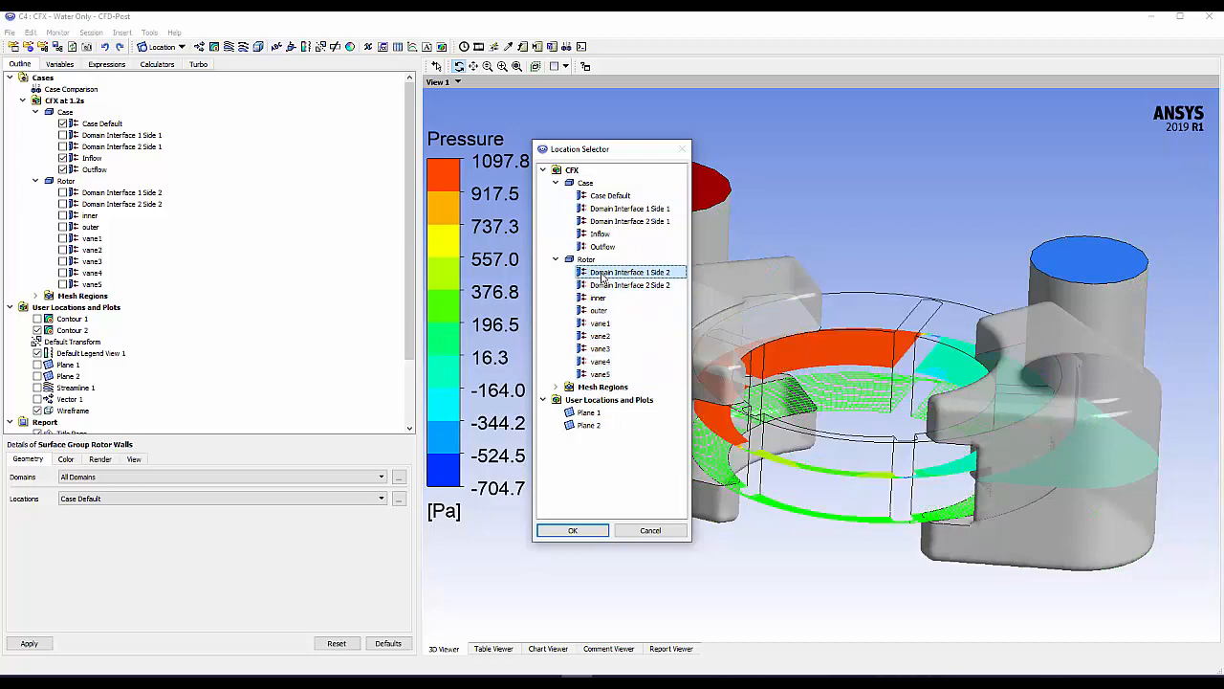
{"action": "left_click", "coordinate": [600, 374], "text": "shift"}
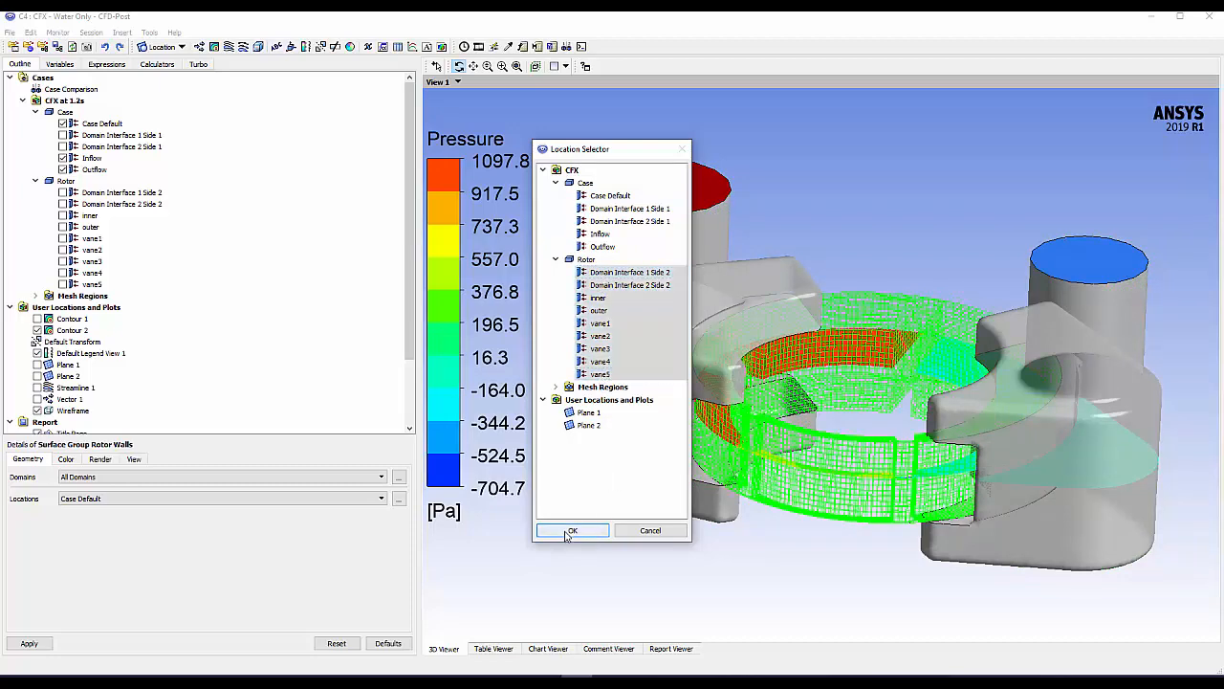
{"action": "left_click", "coordinate": [569, 531]}
{"action": "left_click", "coordinate": [69, 463]}
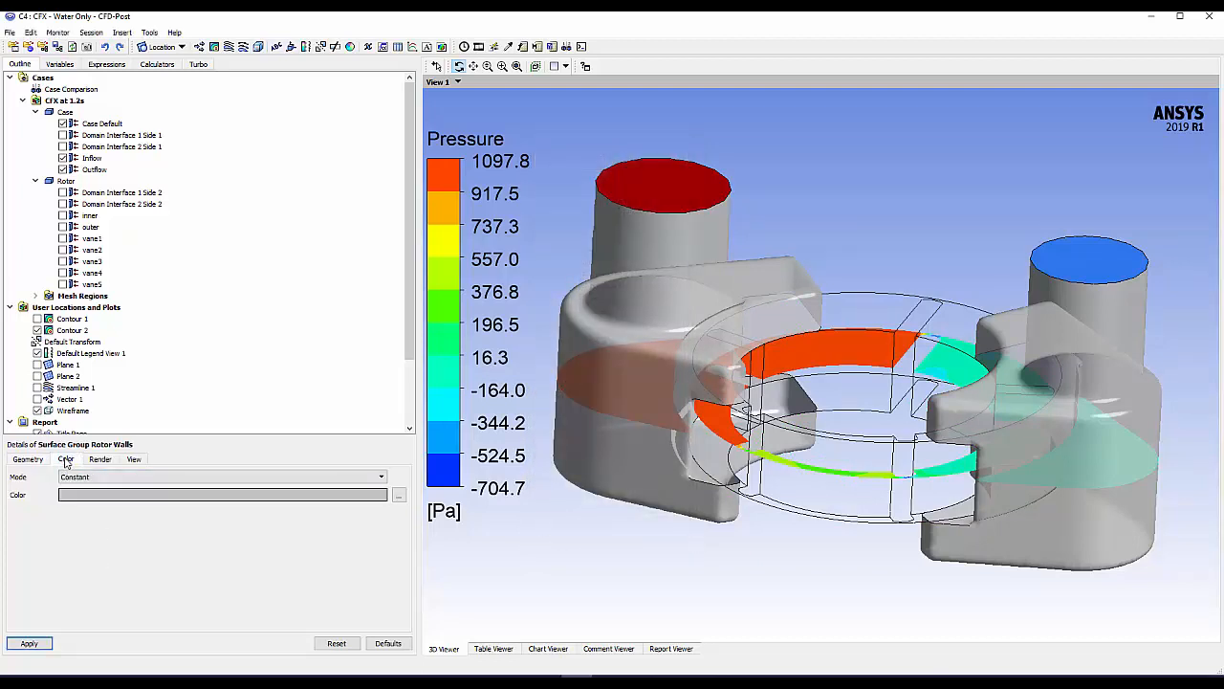
{"action": "left_click", "coordinate": [29, 643]}
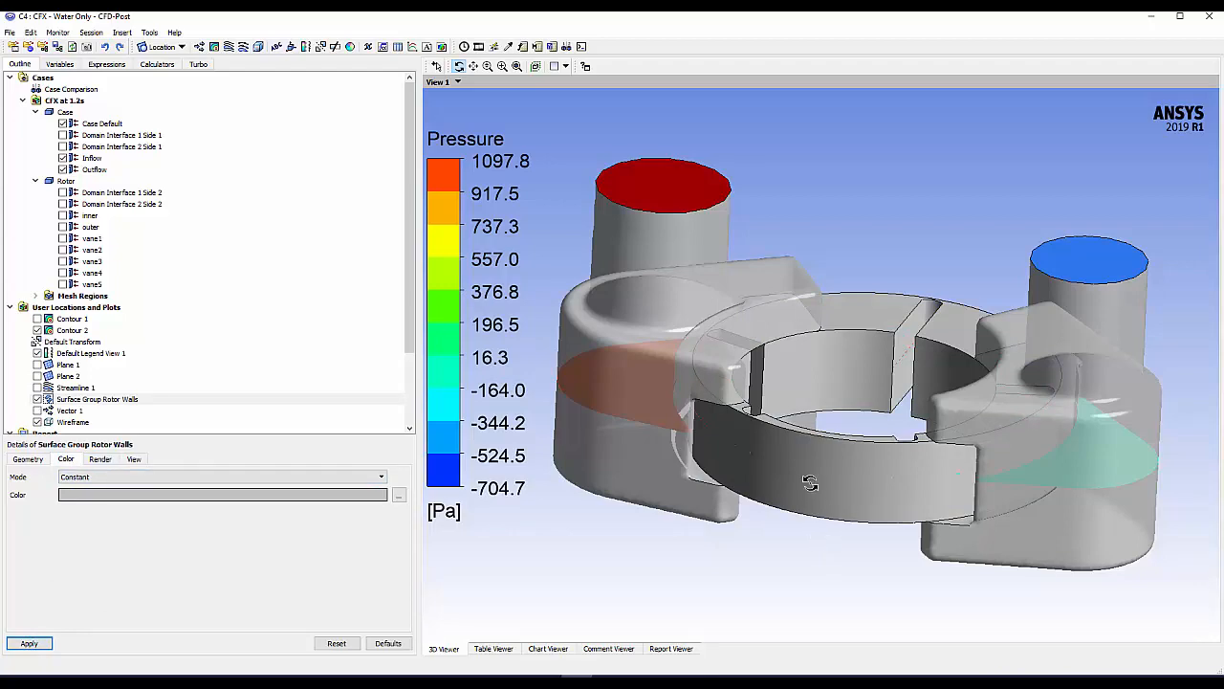
{"action": "mouse_move", "coordinate": [810, 483]}
{"action": "left_mouse_down"}
{"action": "mouse_move", "coordinate": [831, 500]}
{"action": "mouse_move", "coordinate": [819, 463]}
{"action": "mouse_move", "coordinate": [812, 493]}
{"action": "left_mouse_up"}
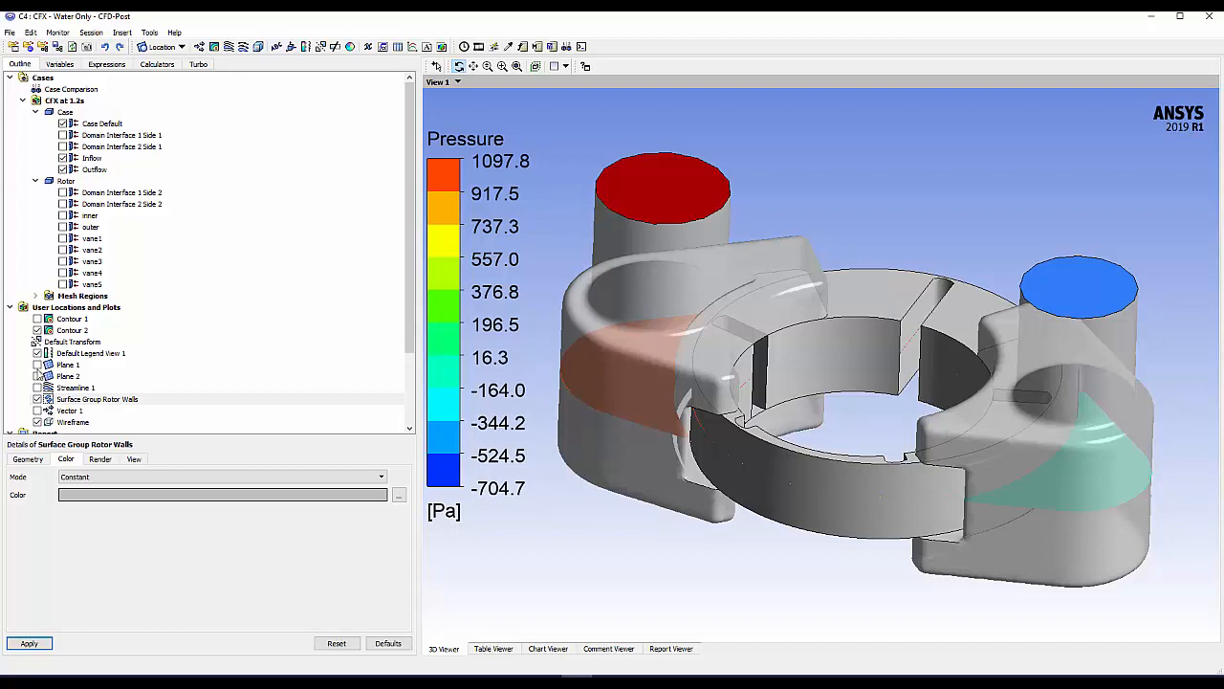
{"action": "left_click", "coordinate": [88, 331]}
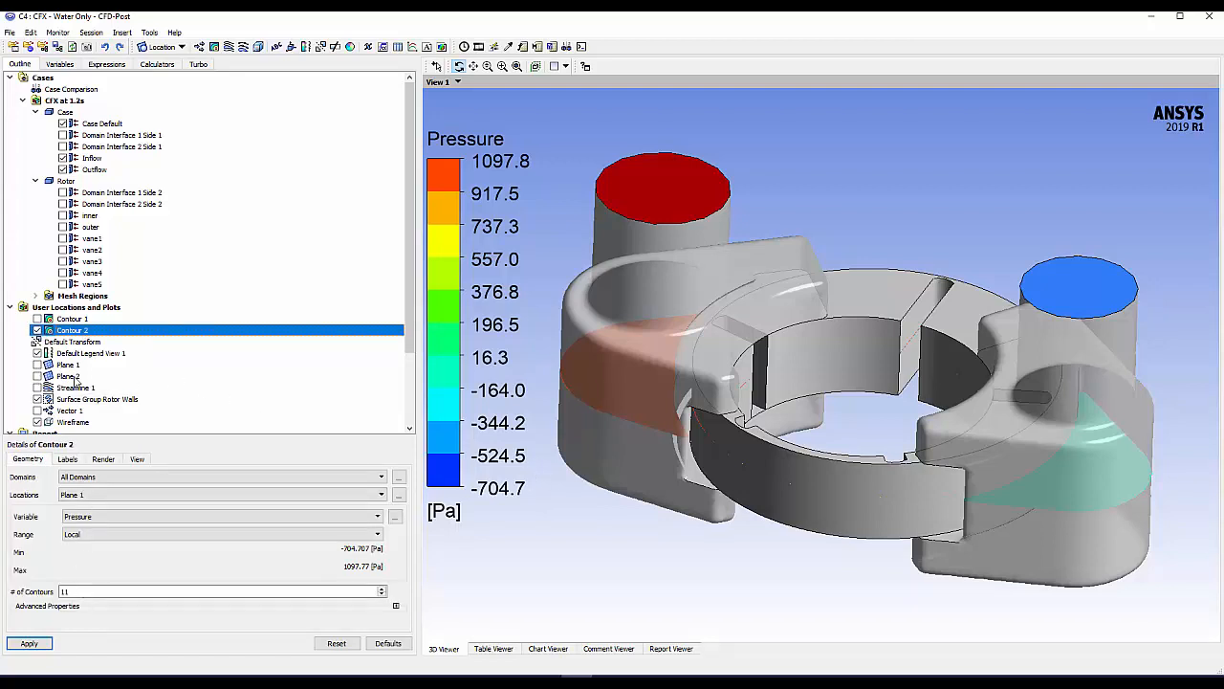
{"action": "left_click_drag", "start_coordinate": [994, 468], "coordinate": [994, 456]}
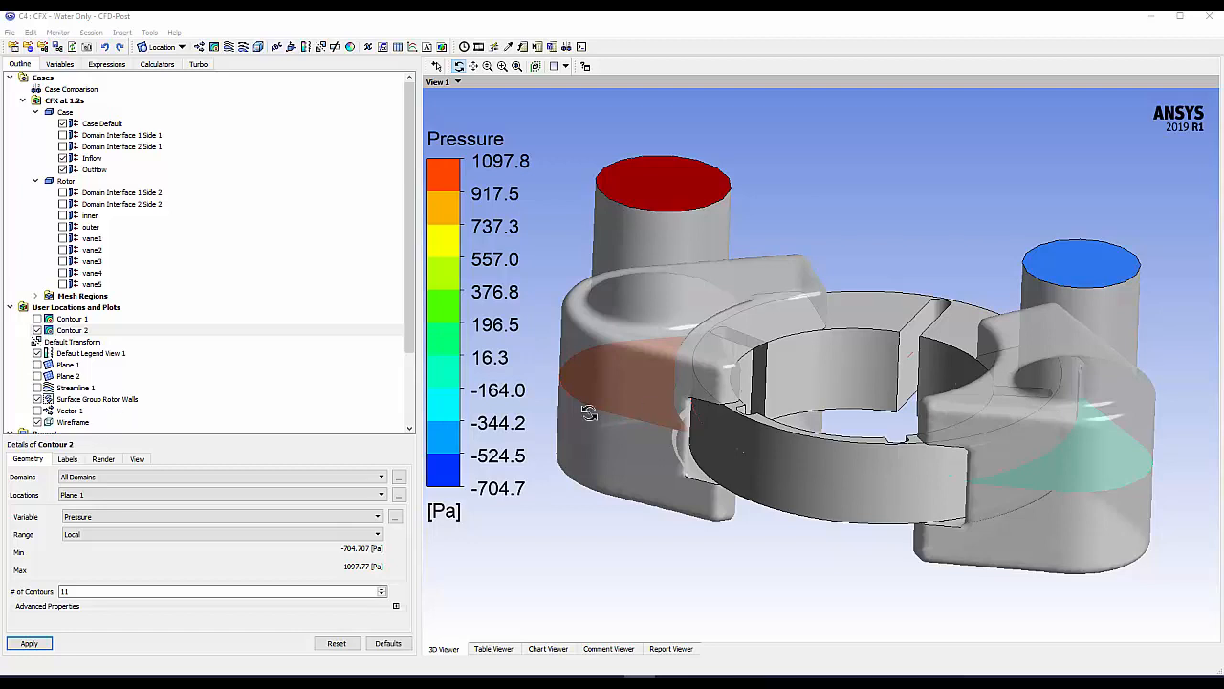
Choose the lighter gray #cacaca as the constant color of Surface Group Rotor Walls
{"action": "left_click", "coordinate": [104, 400]}
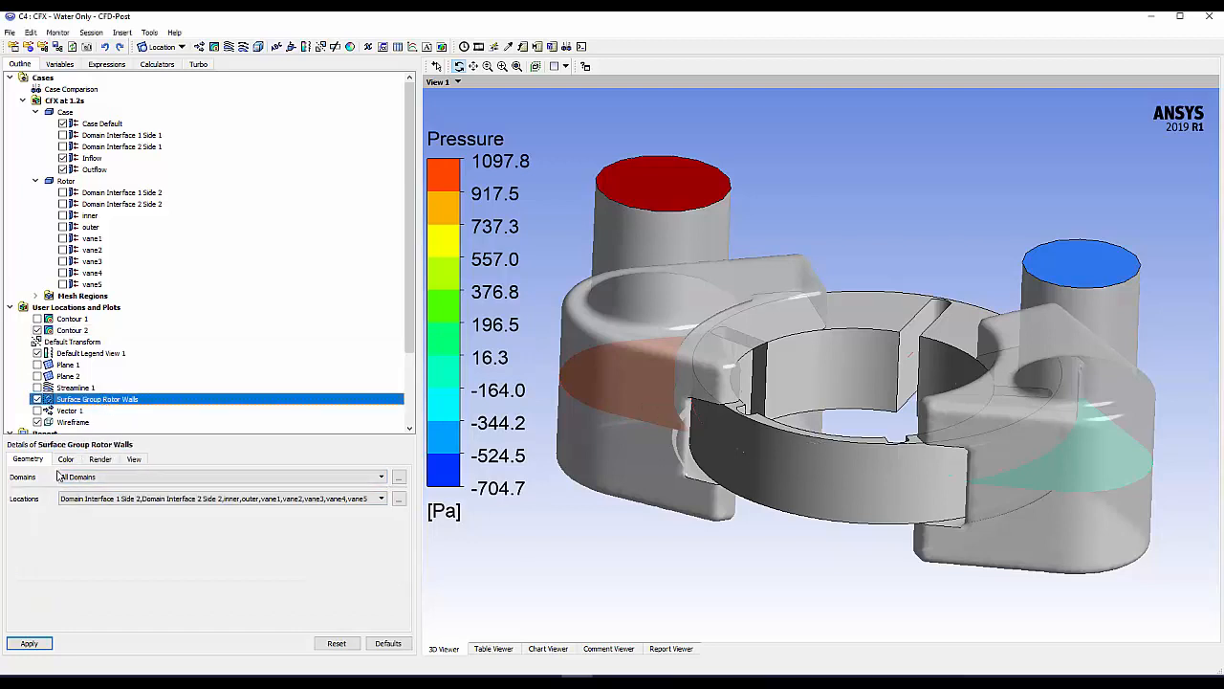
{"action": "left_click", "coordinate": [66, 460]}
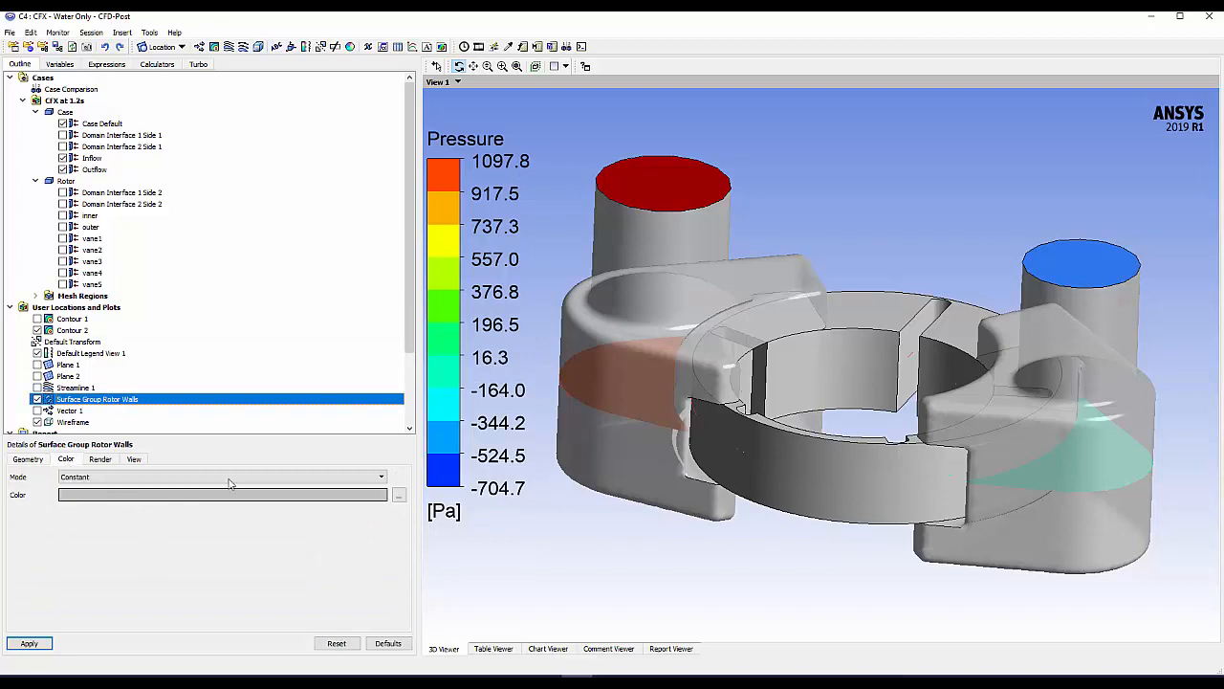
{"action": "left_click", "coordinate": [398, 494]}
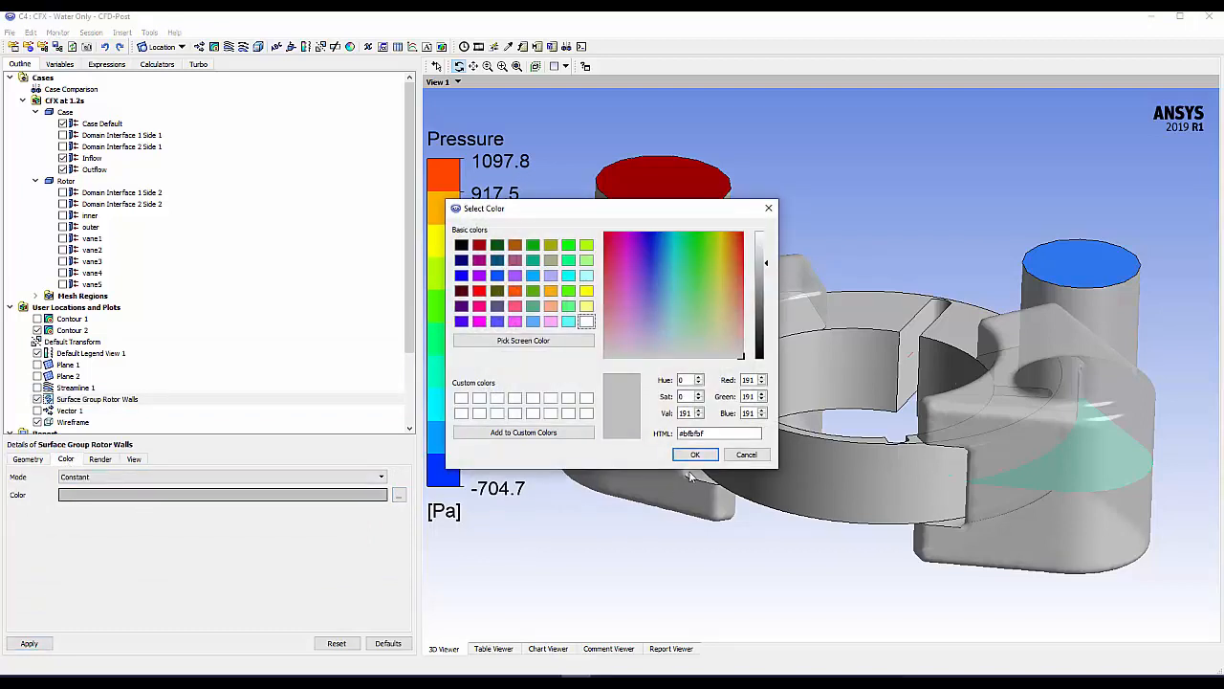
{"action": "left_click", "coordinate": [766, 258]}
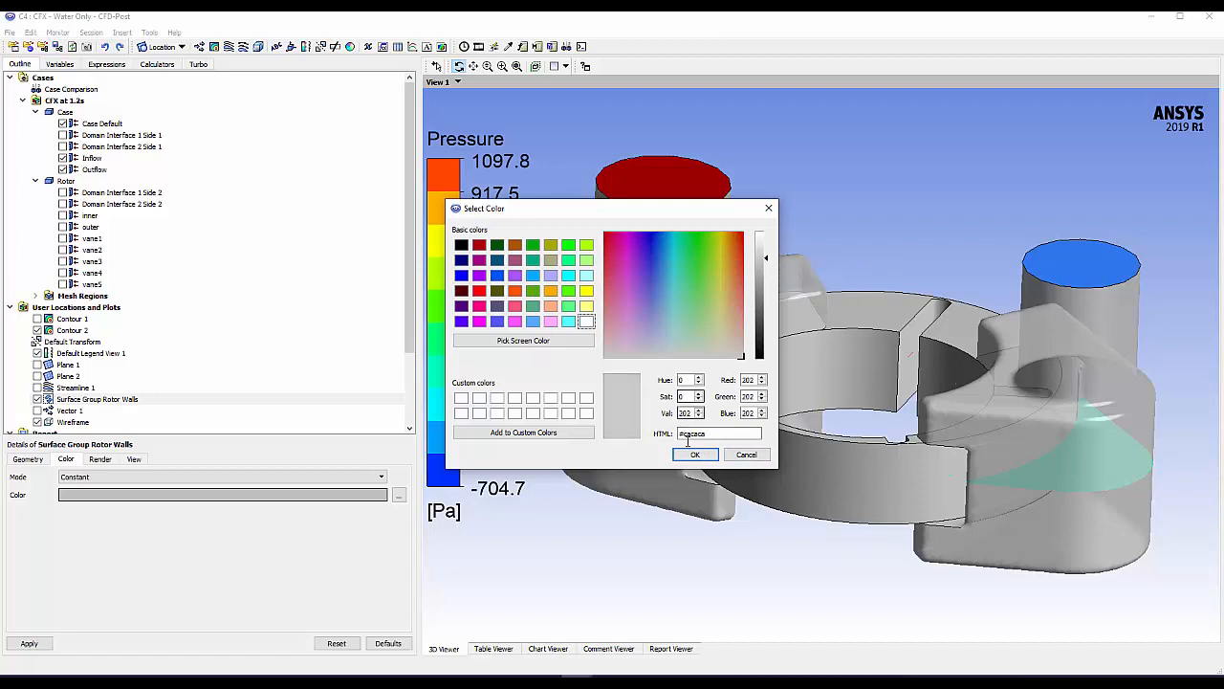
{"action": "left_click", "coordinate": [692, 455]}
Set the transparency of Surface Group Rotor Walls to 0.7 and apply the changes
{"action": "left_click", "coordinate": [100, 460]}
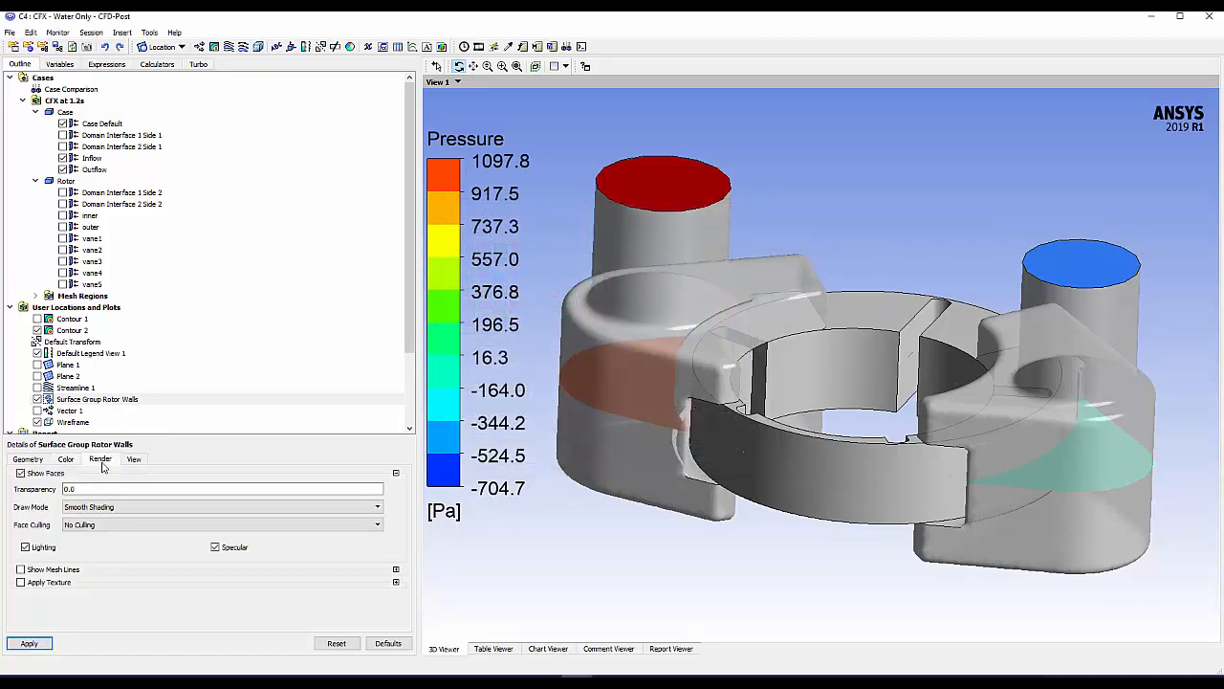
{"action": "double_click", "coordinate": [83, 490]}
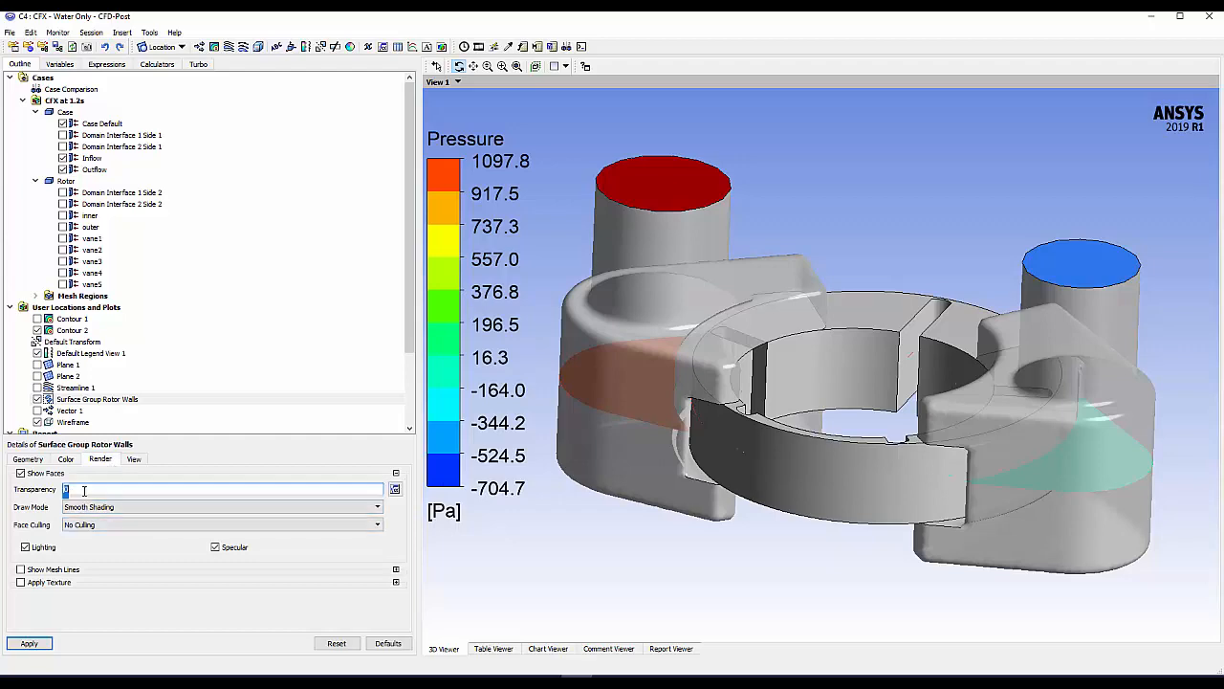
{"action": "type", "text": "0.7"}
{"action": "left_click", "coordinate": [29, 643]}
{"action": "mouse_move", "coordinate": [788, 499]}
{"action": "left_mouse_down"}
{"action": "mouse_move", "coordinate": [792, 517]}
{"action": "mouse_move", "coordinate": [795, 496]}
{"action": "left_mouse_up"}
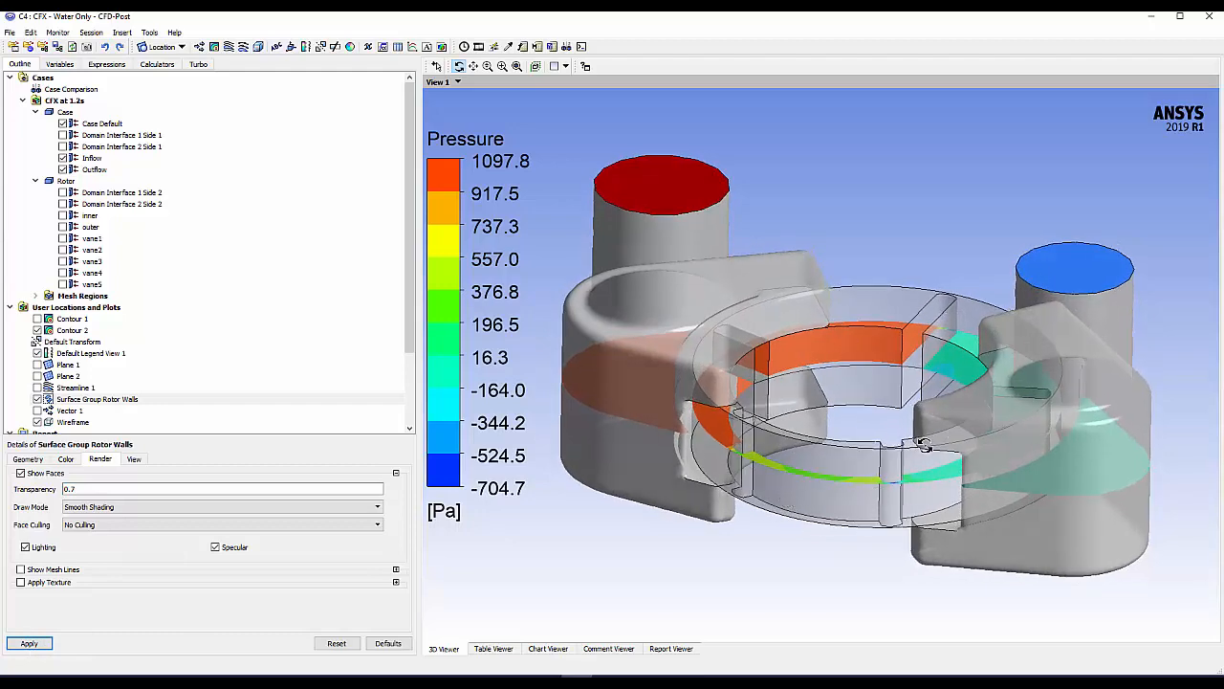
{"action": "left_click_drag", "start_coordinate": [925, 446], "coordinate": [918, 458]}
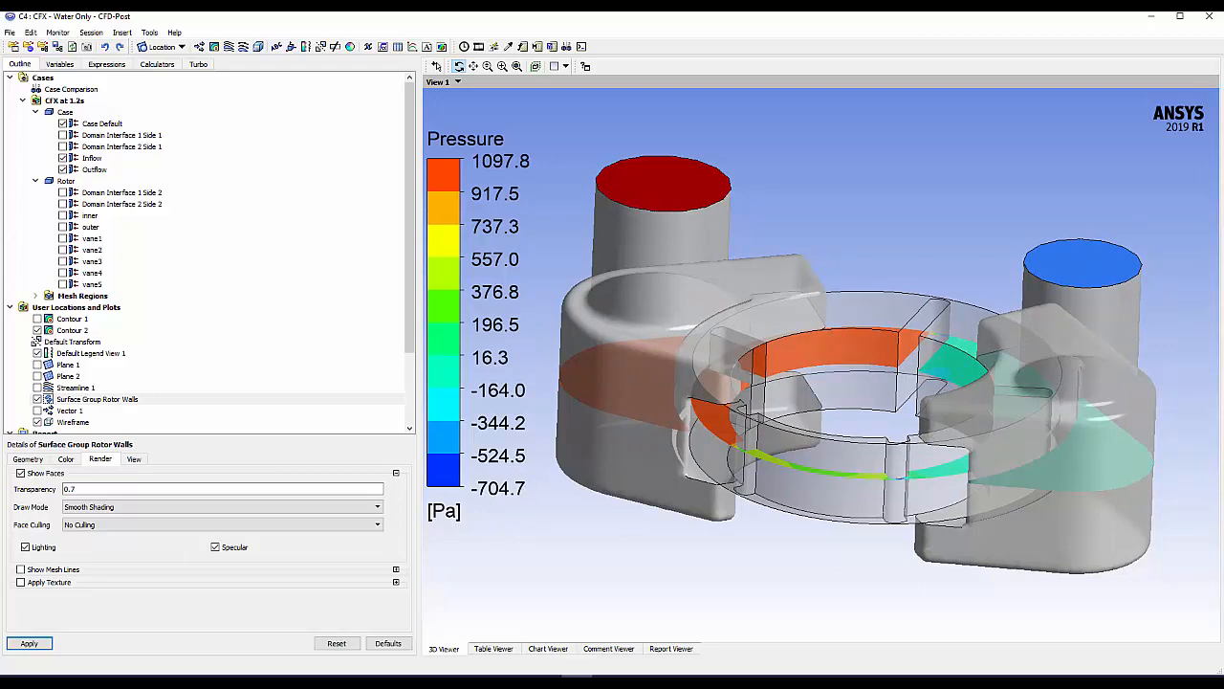
{"action": "left_click", "coordinate": [639, 680]}
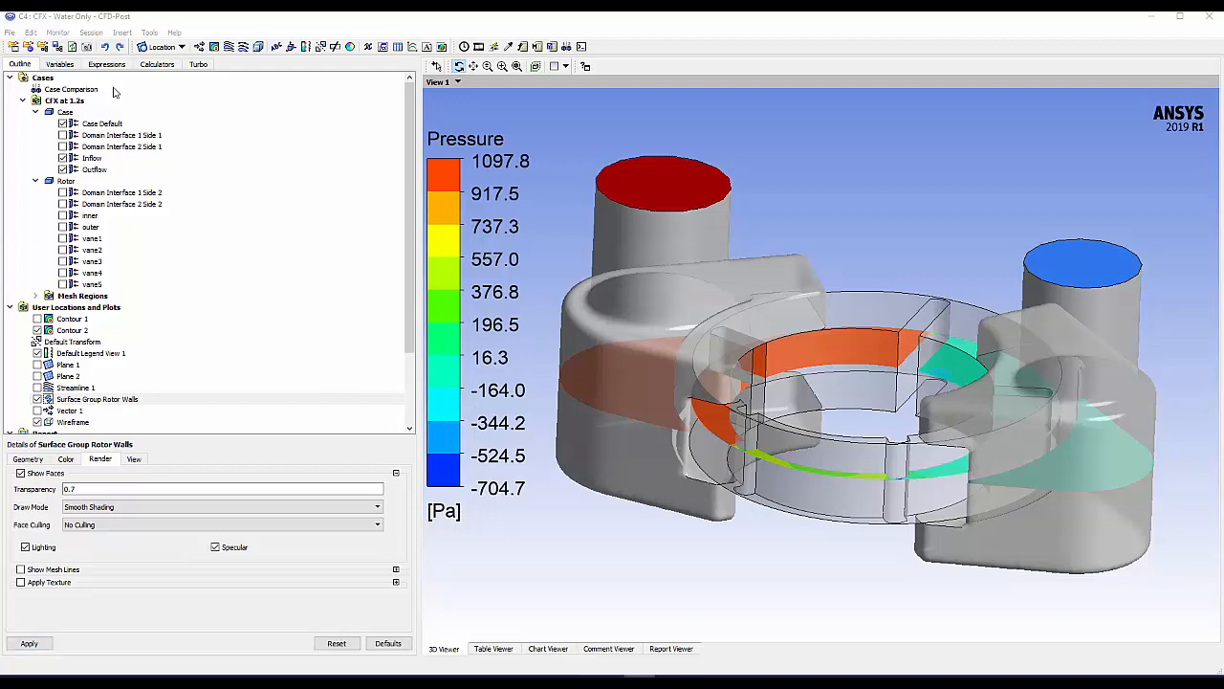
Insert a polyline named Polyline 1 and set its method to Boundary Intersection
{"action": "left_click", "coordinate": [183, 48]}
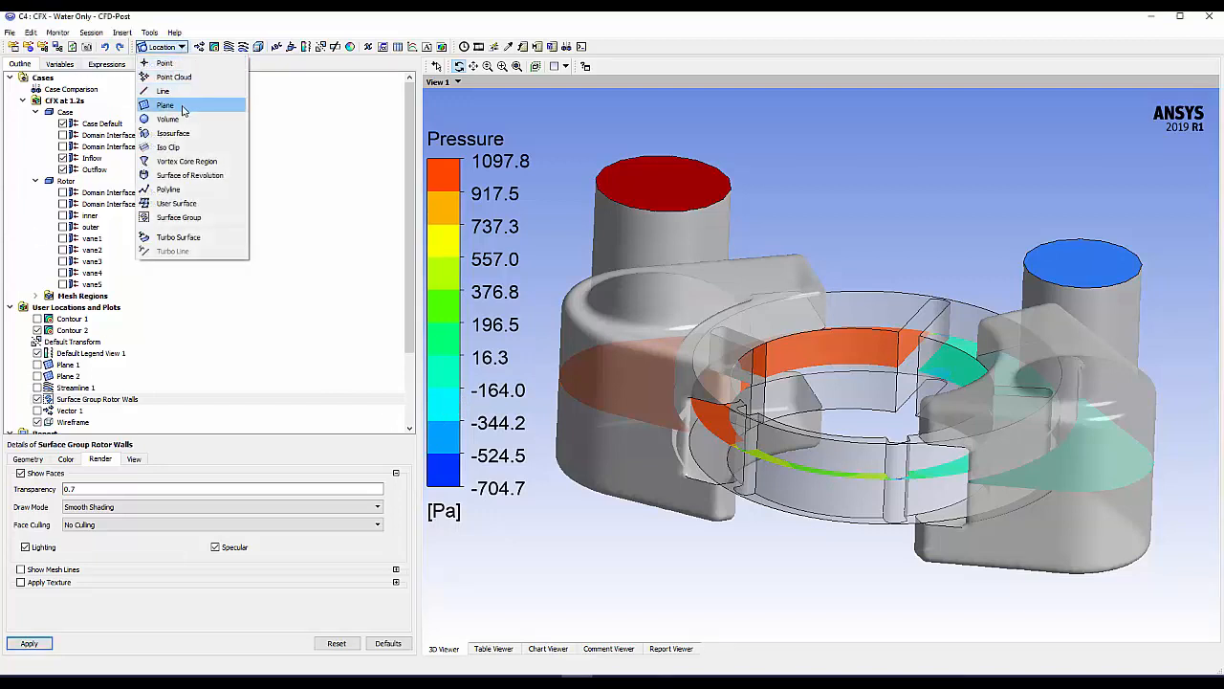
{"action": "left_click", "coordinate": [190, 195]}
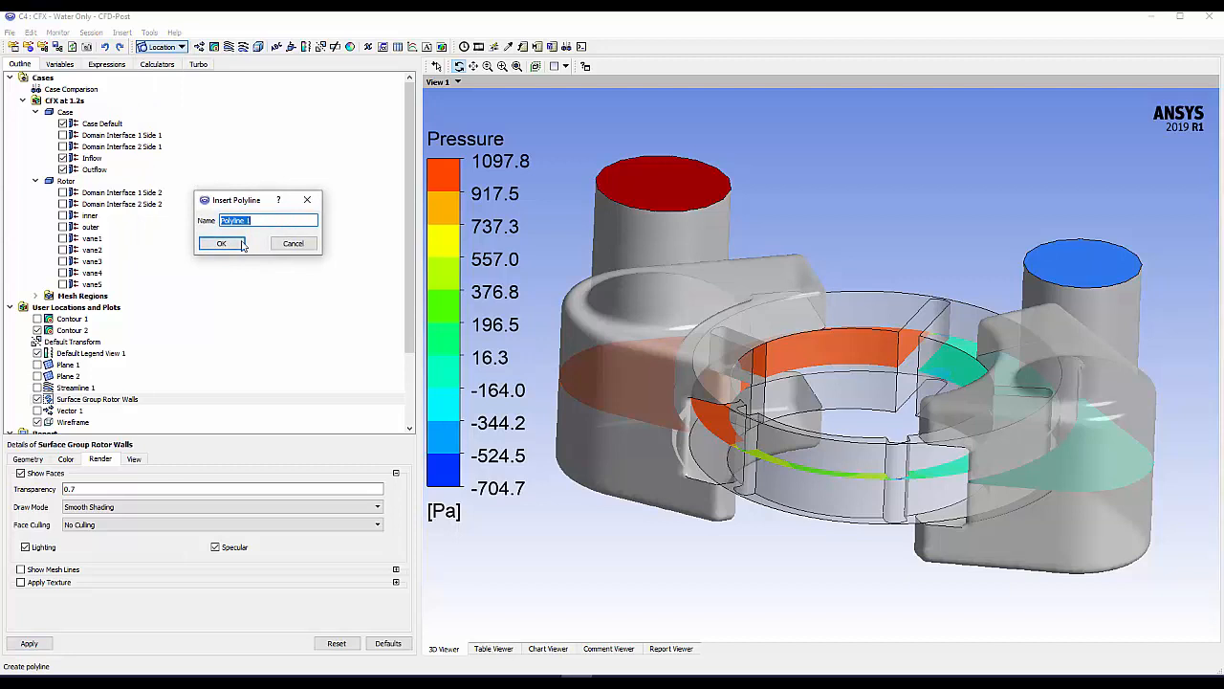
{"action": "left_click", "coordinate": [222, 244]}
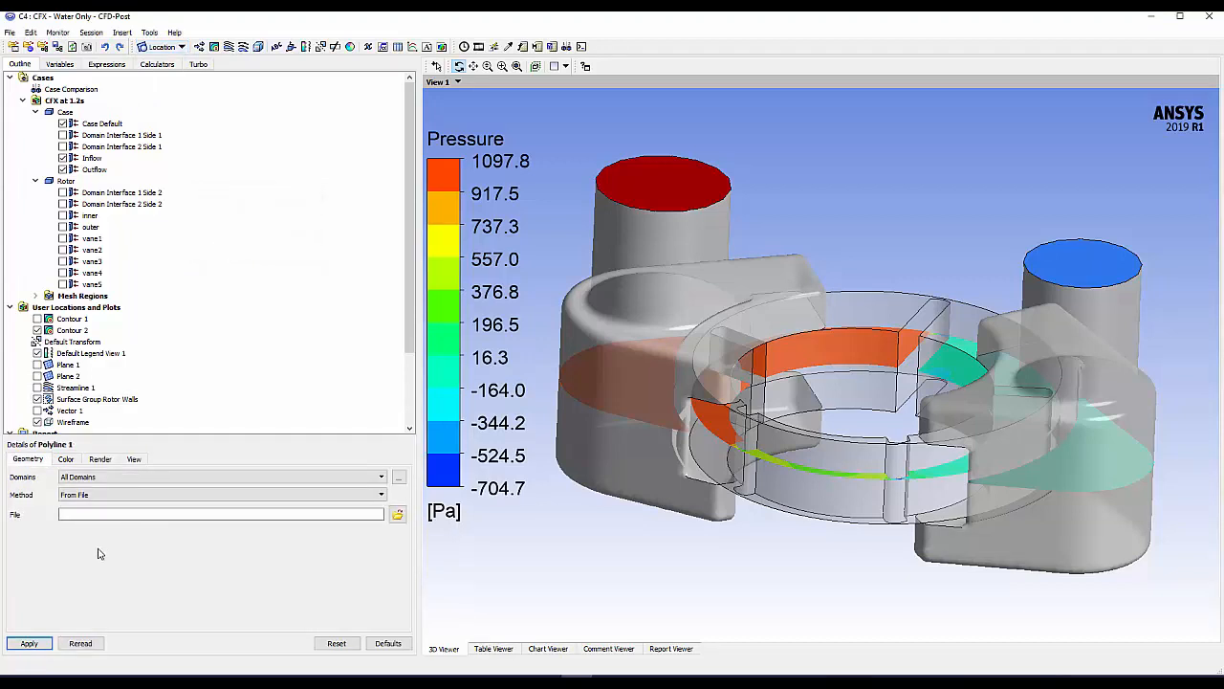
{"action": "left_click", "coordinate": [381, 495]}
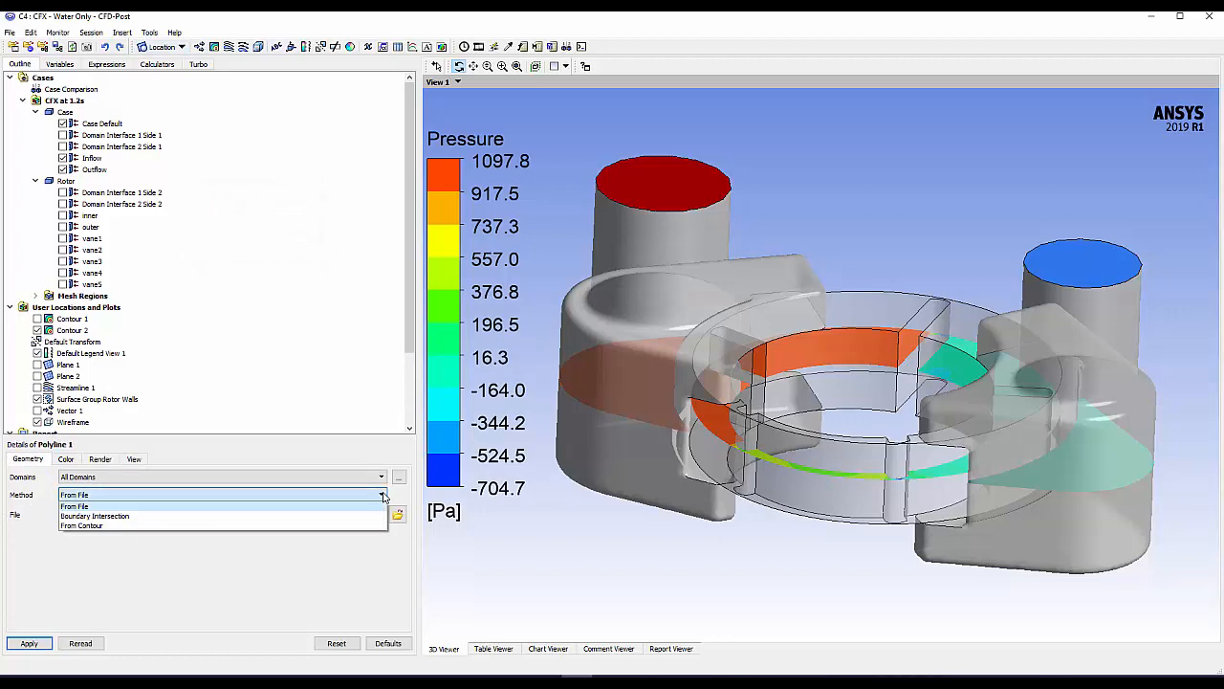
{"action": "left_click", "coordinate": [91, 516]}
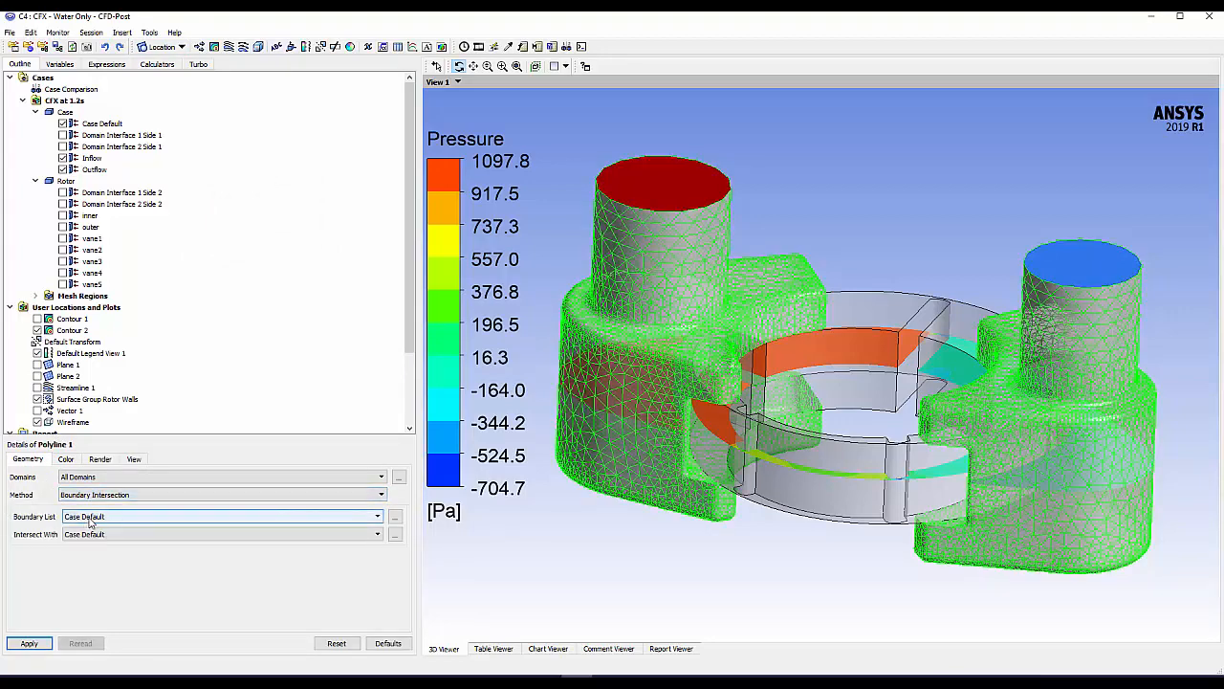
Define Polyline 1 as the intersection of the Rotor's outer boundary with Plane 1
{"action": "left_click", "coordinate": [396, 518]}
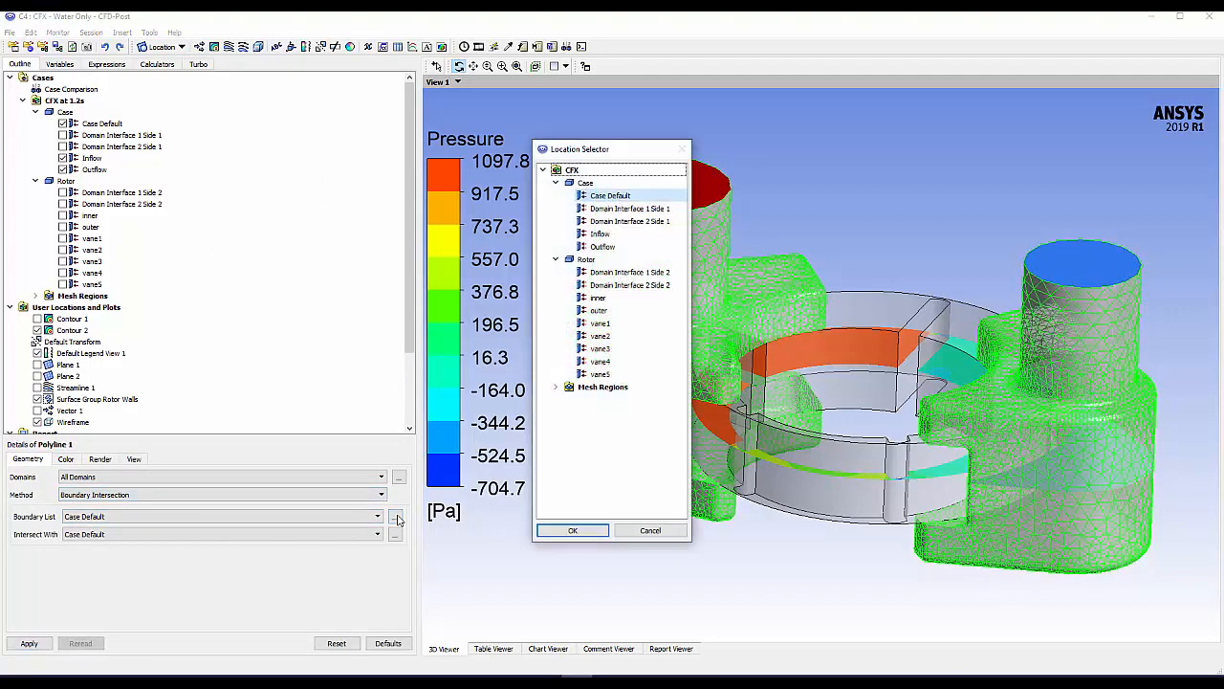
{"action": "left_click", "coordinate": [598, 311]}
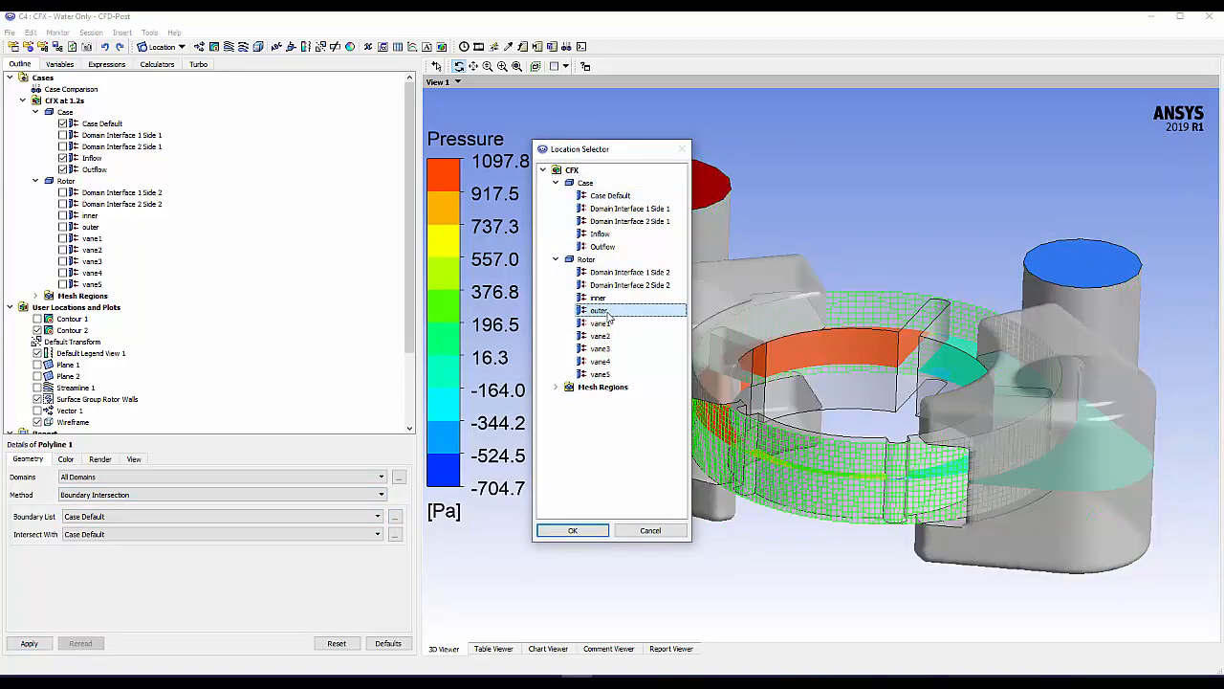
{"action": "left_click", "coordinate": [572, 530]}
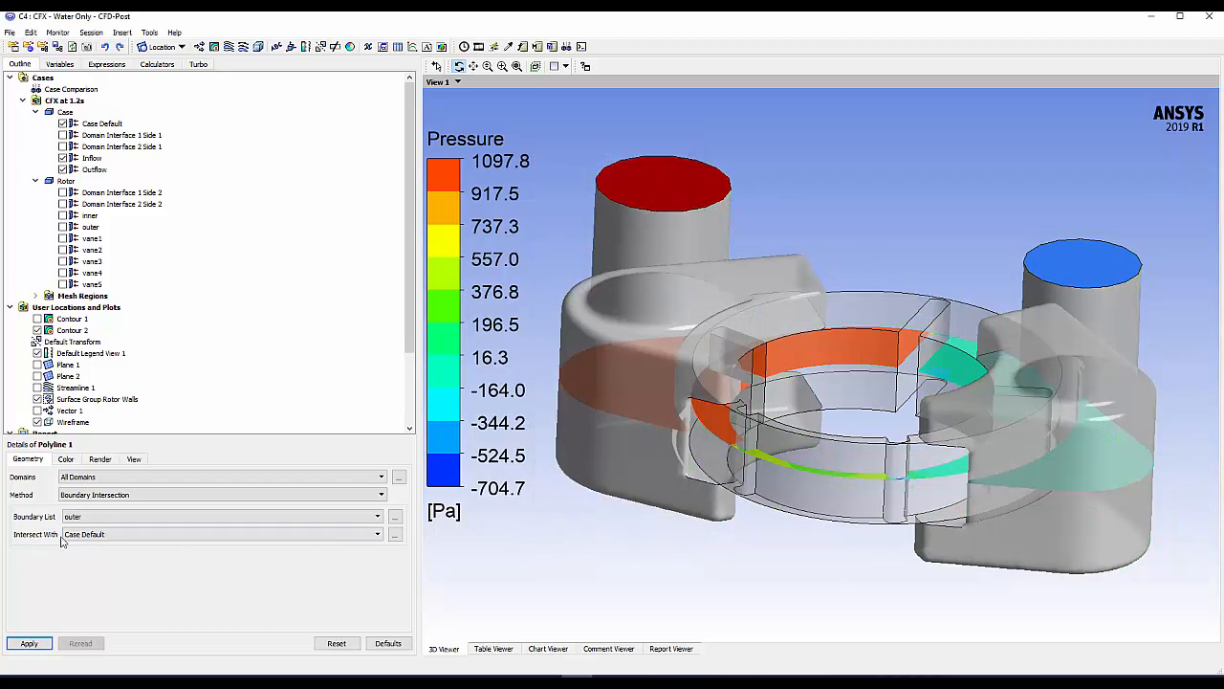
{"action": "left_click", "coordinate": [395, 536]}
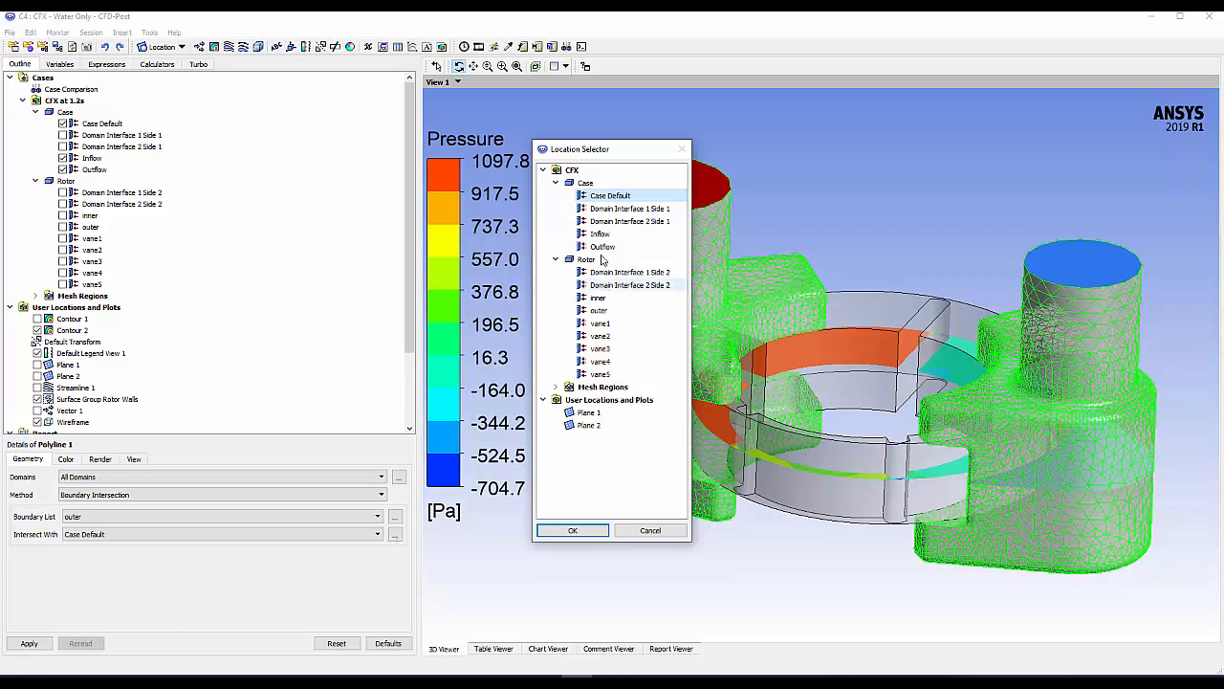
{"action": "left_click", "coordinate": [595, 414]}
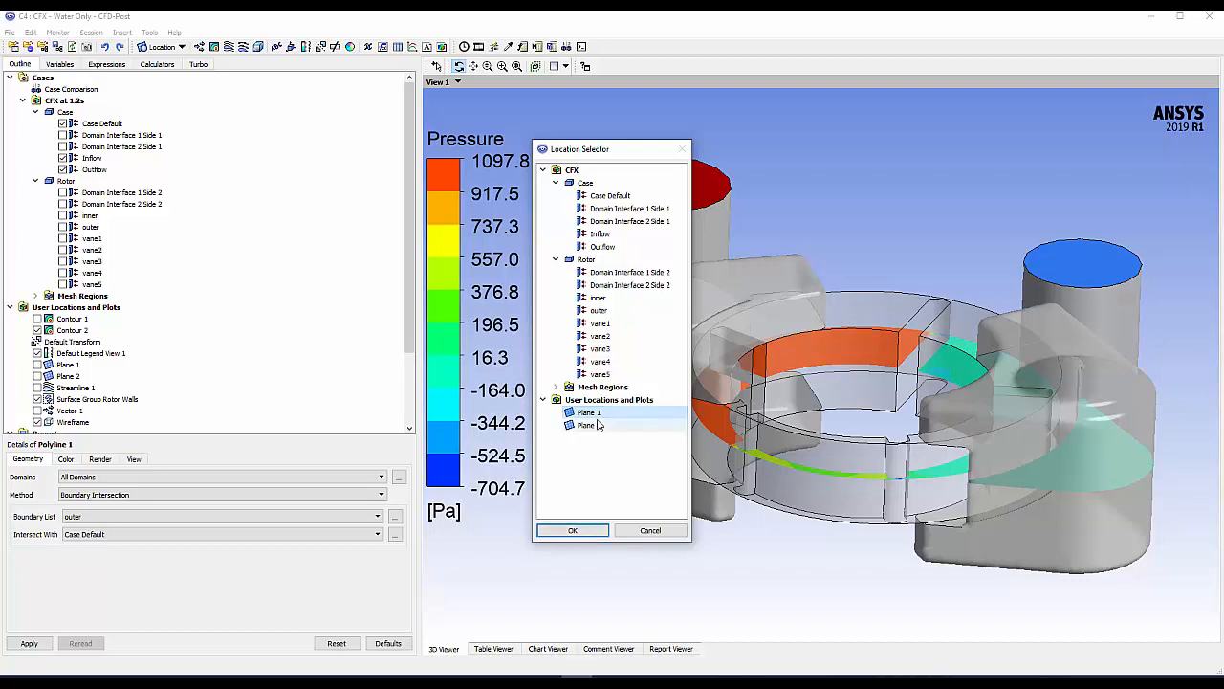
{"action": "left_click", "coordinate": [572, 528]}
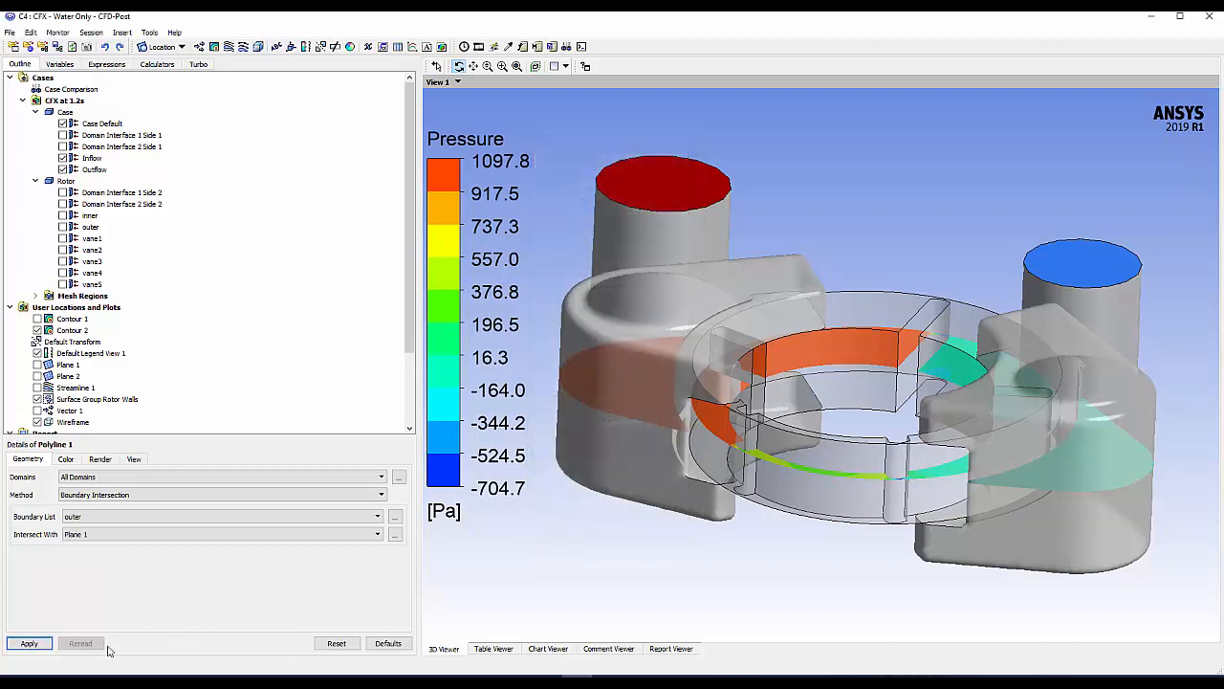
Set the line width of Polyline 1 to 5 and apply the change
{"action": "left_click", "coordinate": [61, 461]}
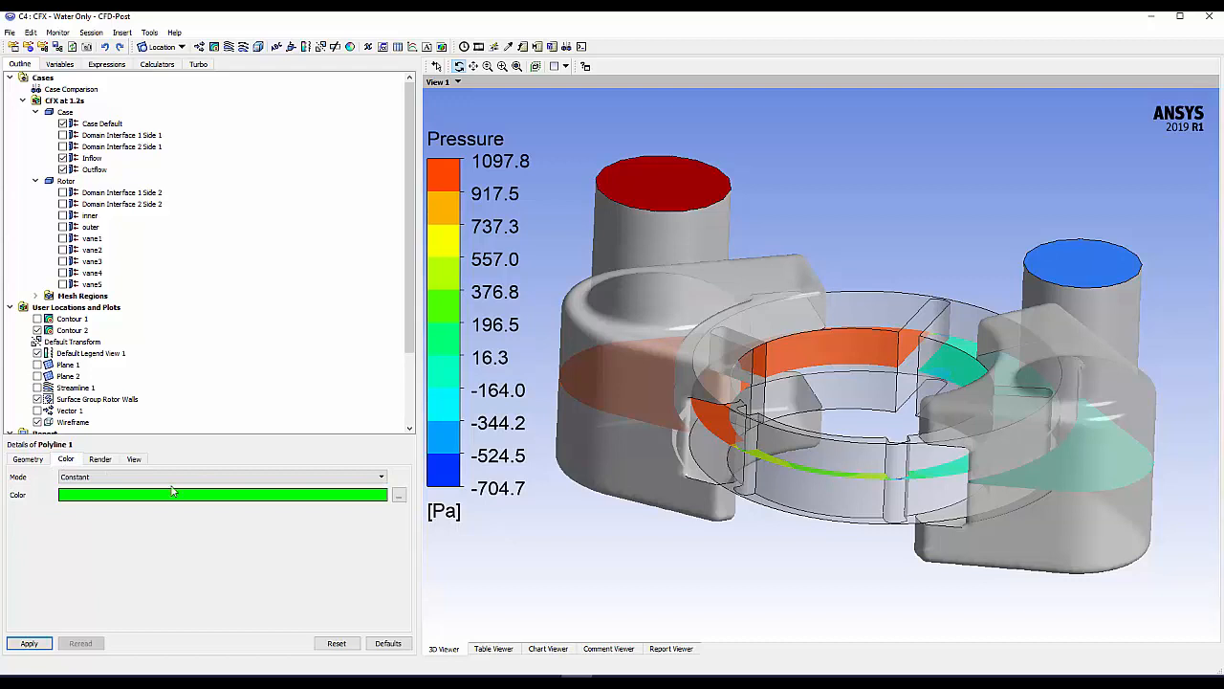
{"action": "left_click", "coordinate": [105, 462]}
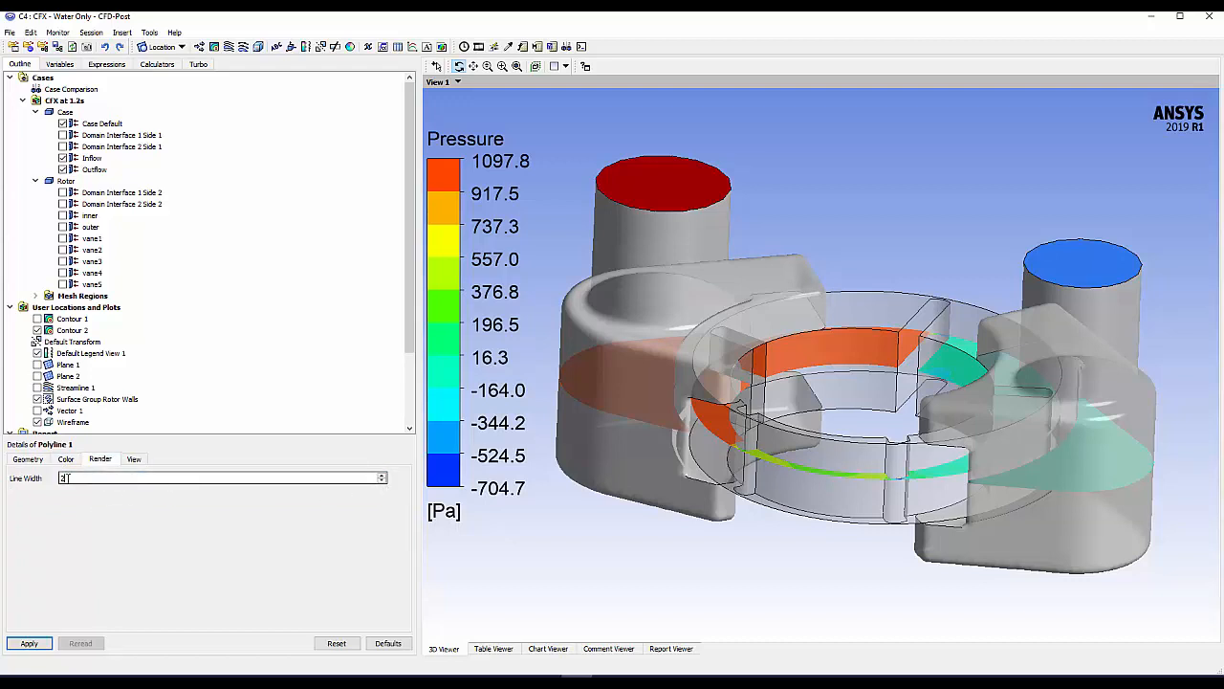
{"action": "type", "text": "5"}
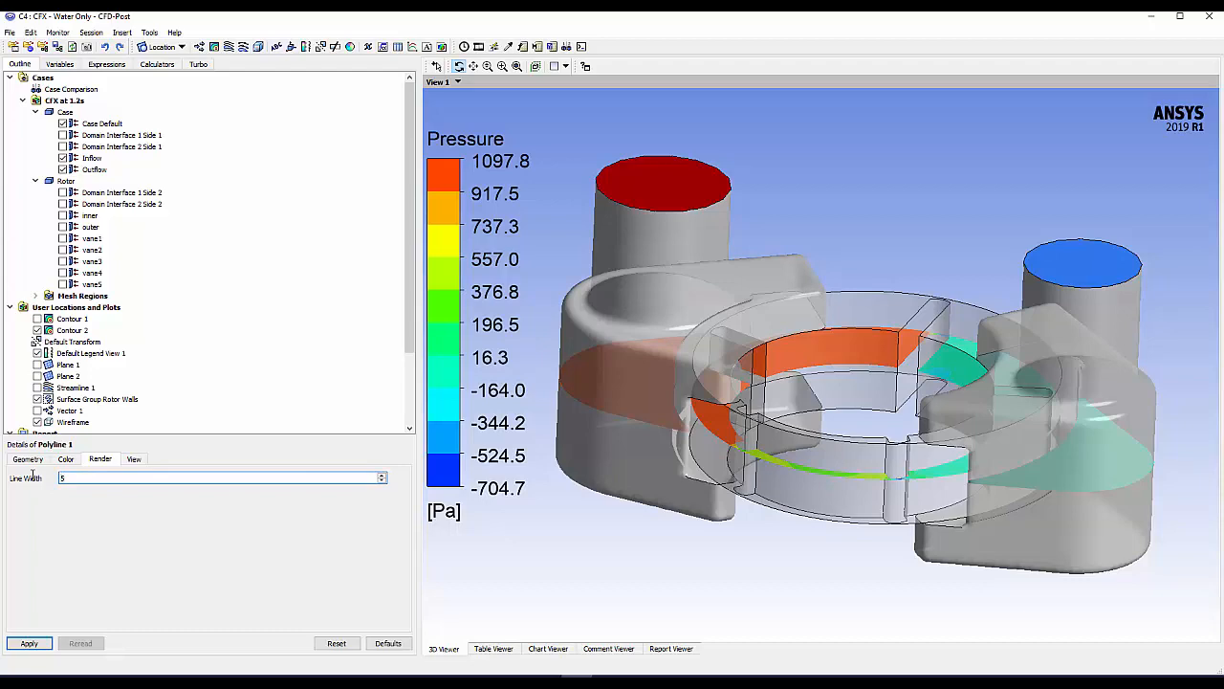
{"action": "left_click", "coordinate": [29, 643]}
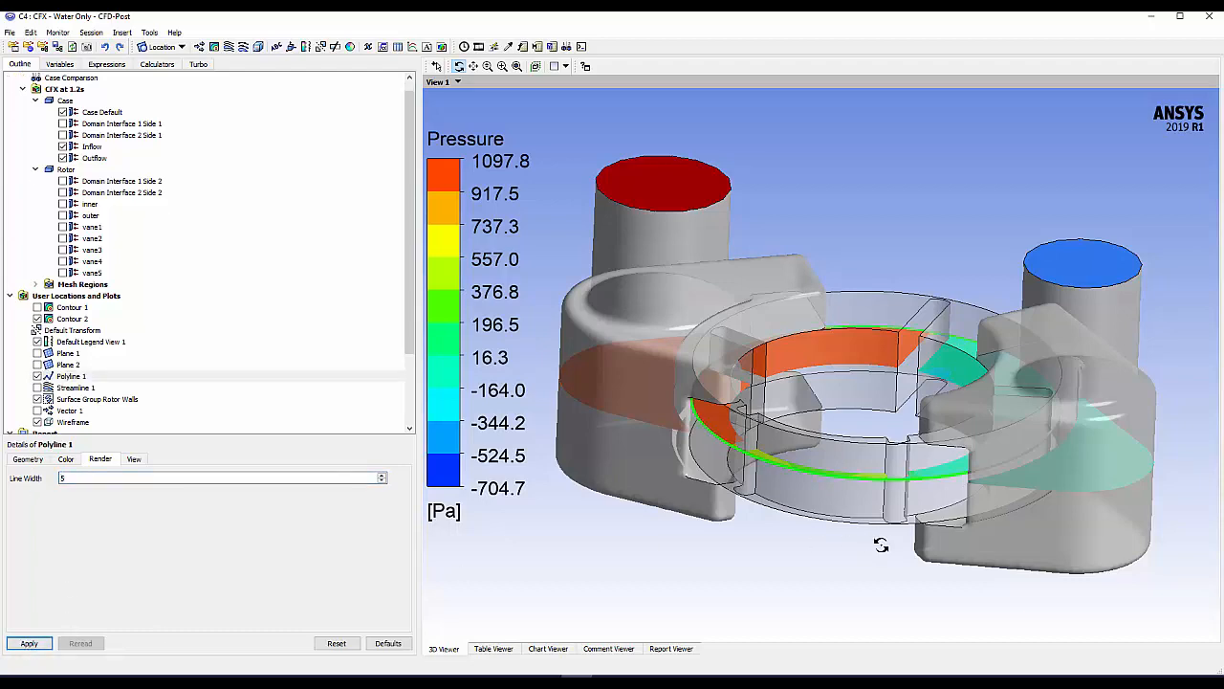
Change the constant color of Polyline 1 to black (#000000) and apply it
{"action": "left_click_drag", "start_coordinate": [880, 545], "coordinate": [864, 580]}
{"action": "left_click_drag", "start_coordinate": [851, 346], "coordinate": [867, 276]}
{"action": "mouse_move", "coordinate": [843, 395]}
{"action": "left_mouse_down"}
{"action": "mouse_move", "coordinate": [841, 421]}
{"action": "mouse_move", "coordinate": [890, 421]}
{"action": "mouse_move", "coordinate": [851, 407]}
{"action": "left_mouse_up"}
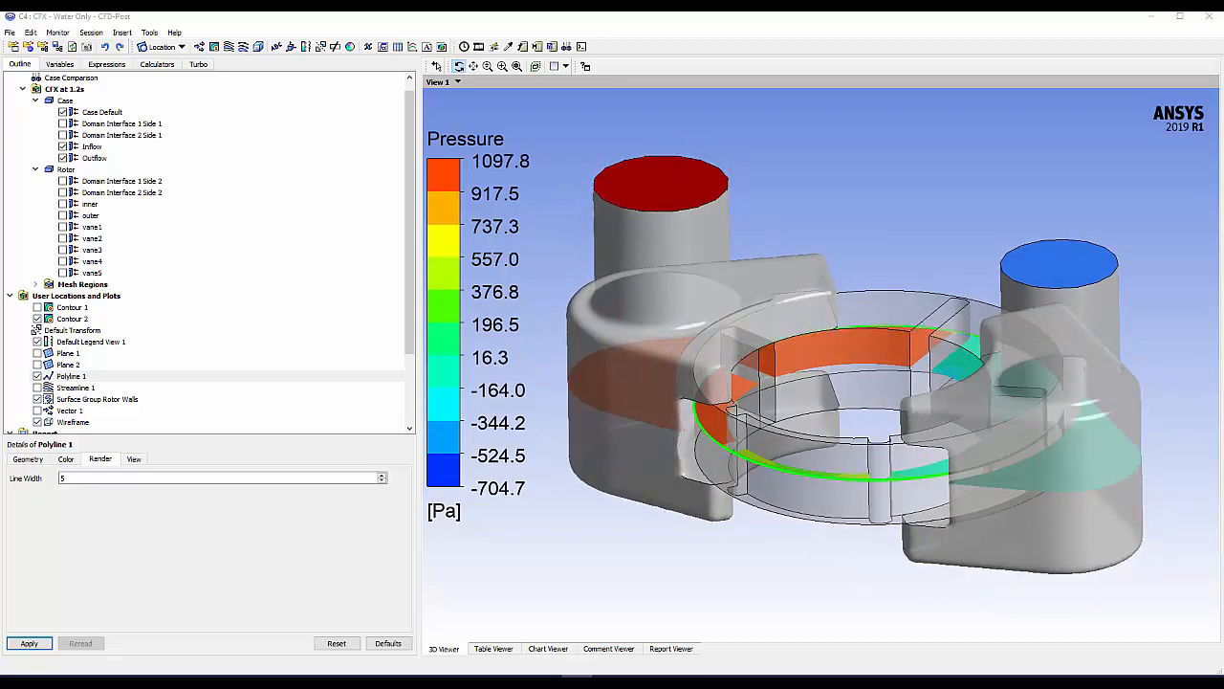
{"action": "left_click", "coordinate": [65, 459]}
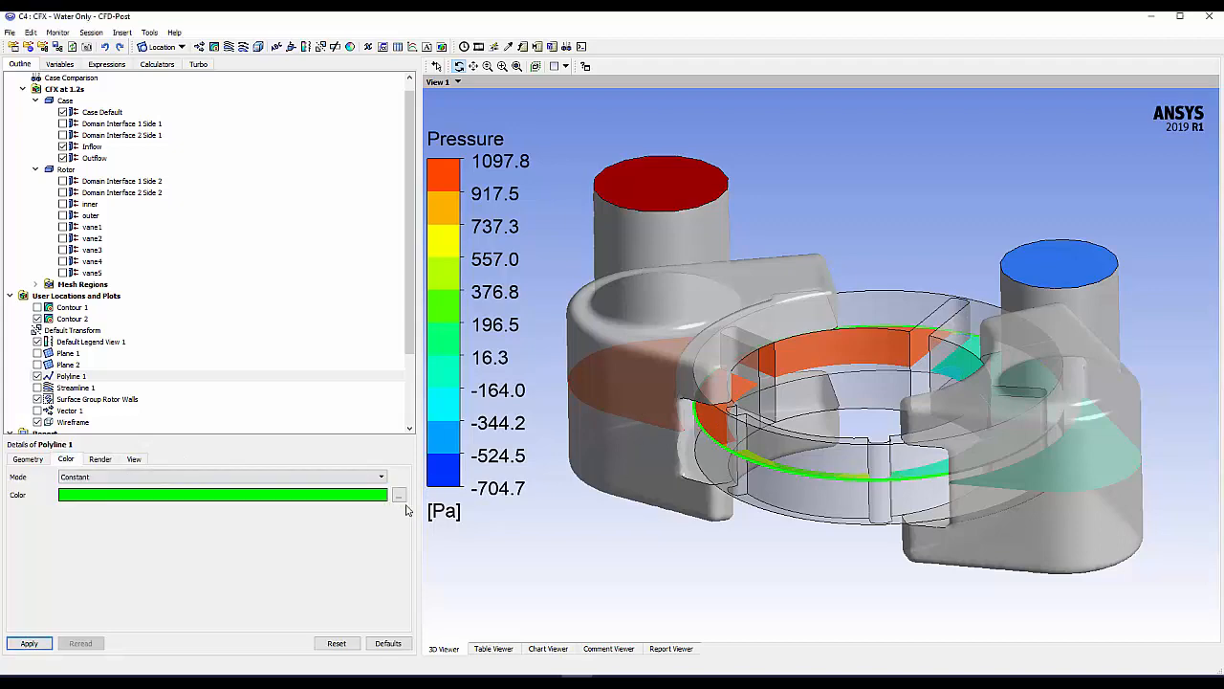
{"action": "left_click", "coordinate": [398, 495]}
{"action": "left_click", "coordinate": [462, 246]}
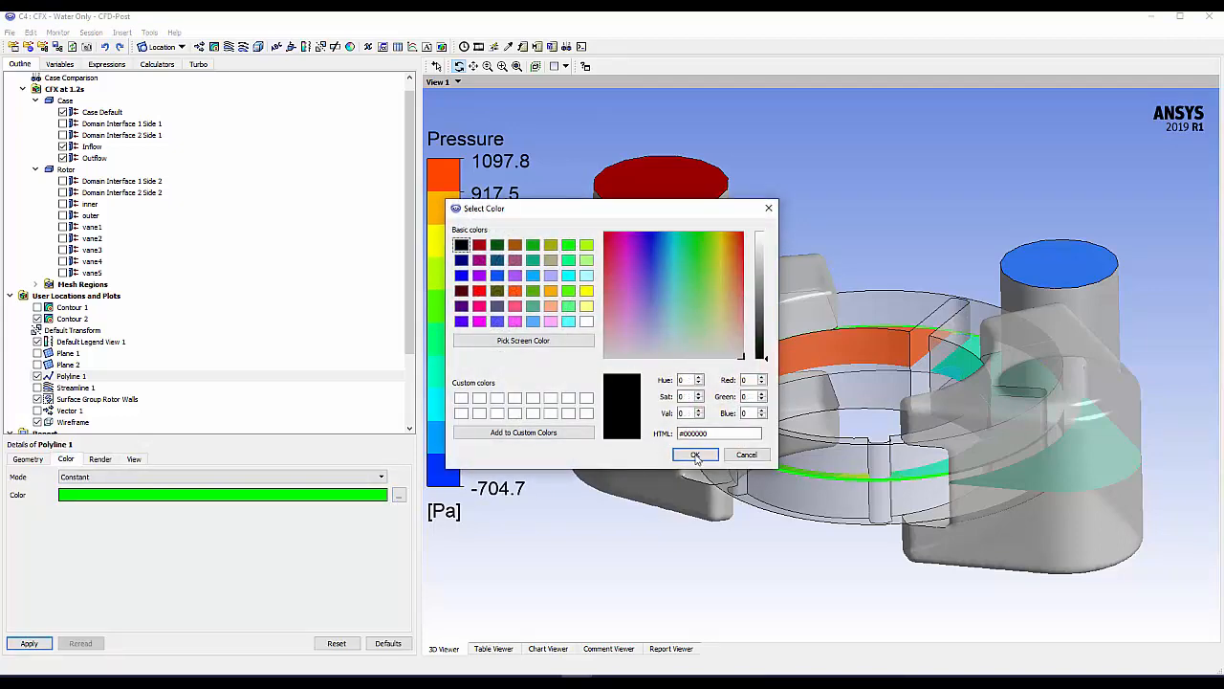
{"action": "left_click", "coordinate": [698, 453]}
{"action": "left_click", "coordinate": [29, 643]}
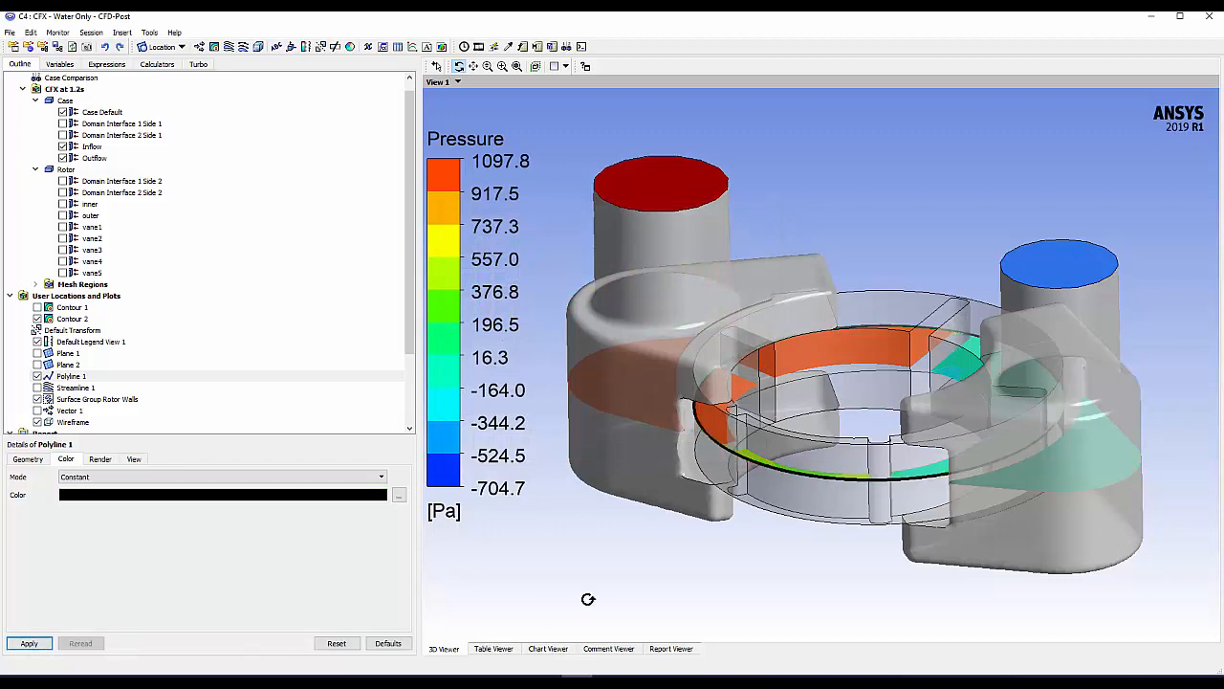
{"action": "left_click_drag", "start_coordinate": [779, 596], "coordinate": [803, 574]}
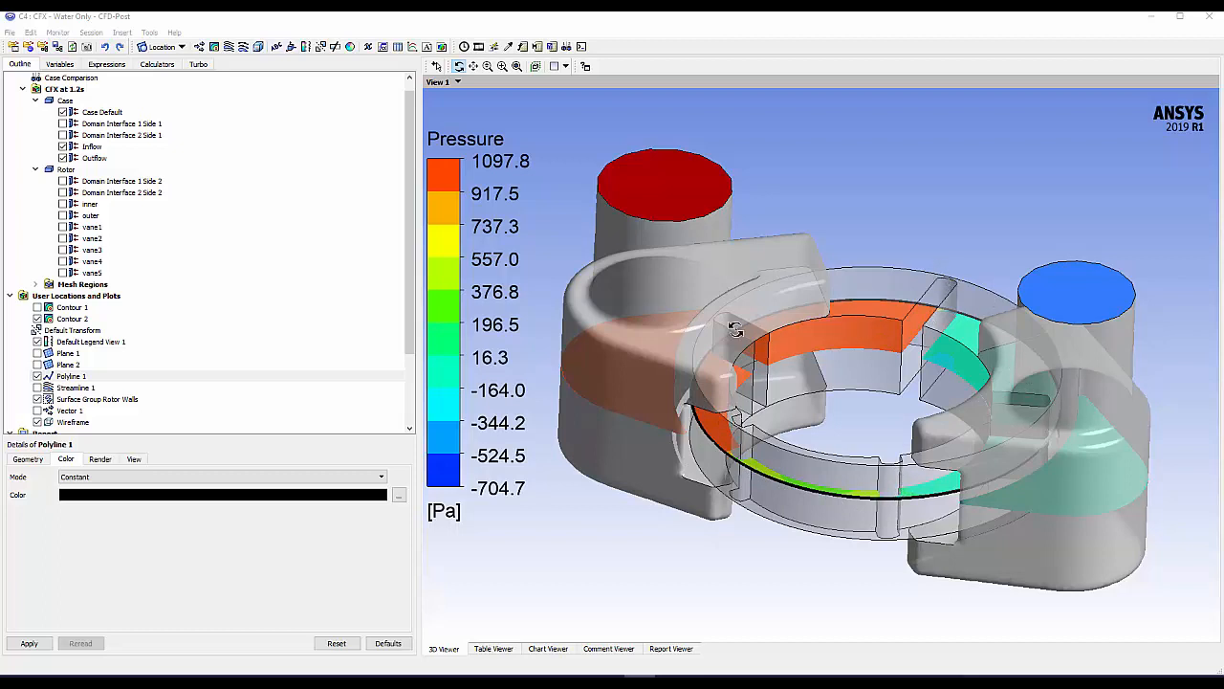
Insert a chart named Chart 1 and title it "Wall Shear Distribution"
{"action": "left_click", "coordinate": [412, 48]}
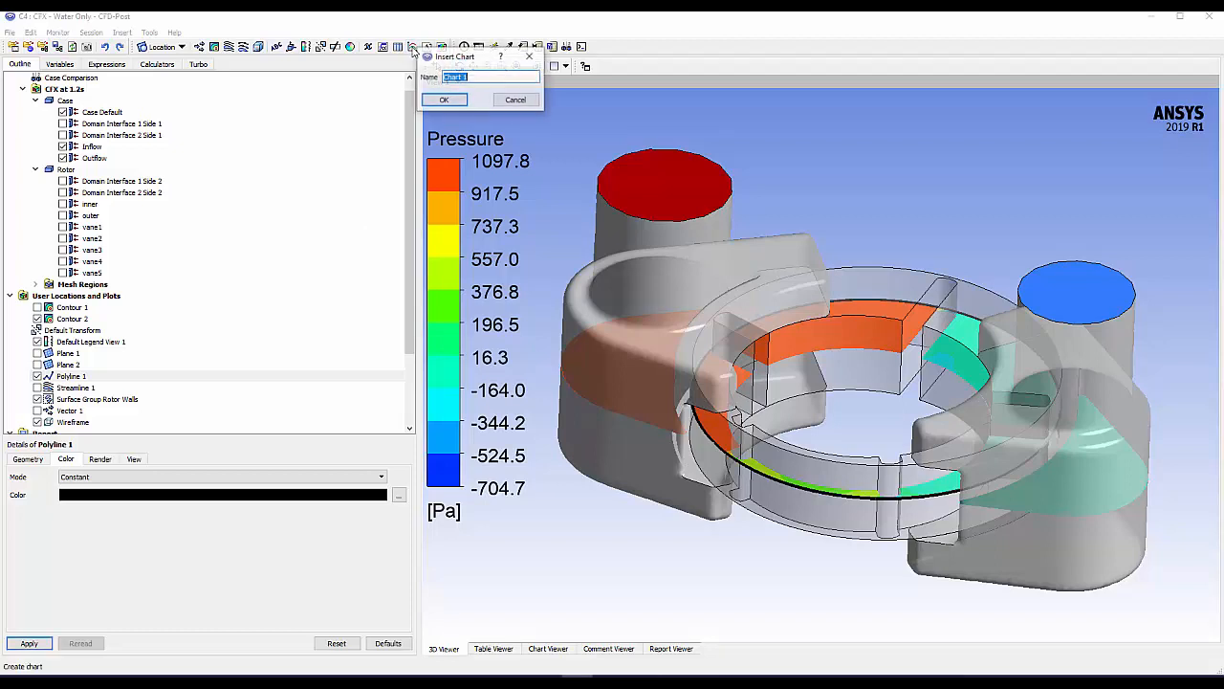
{"action": "left_click", "coordinate": [448, 104]}
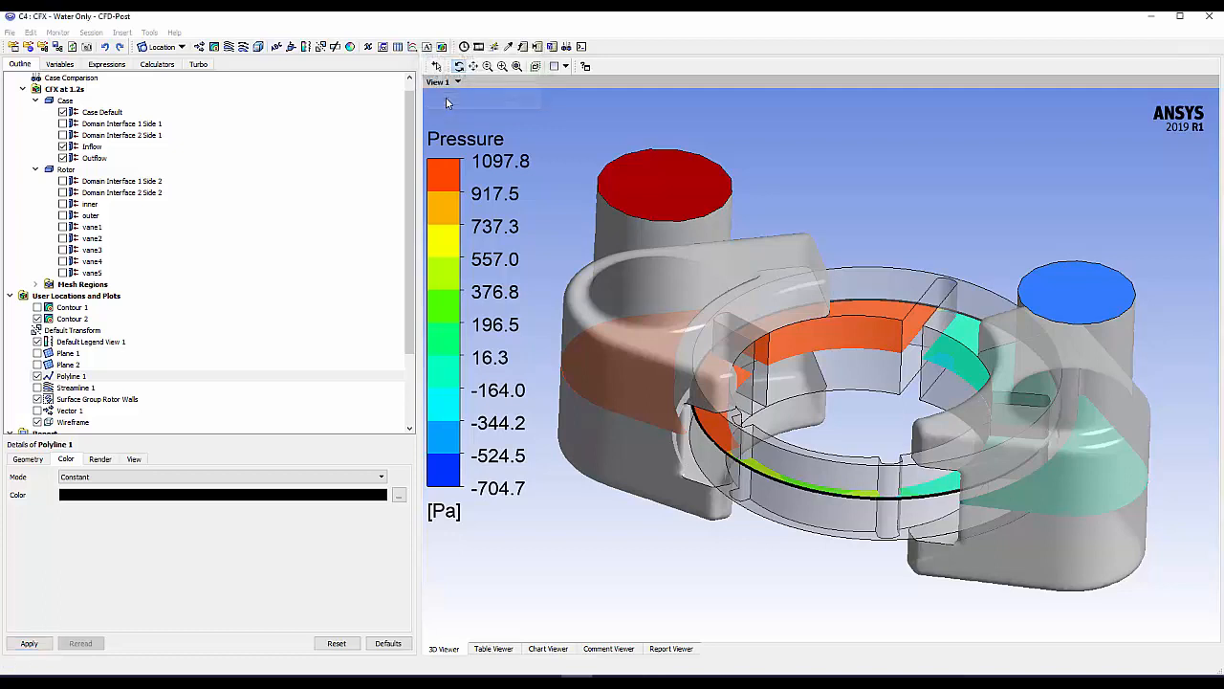
{"action": "left_click", "coordinate": [90, 535]}
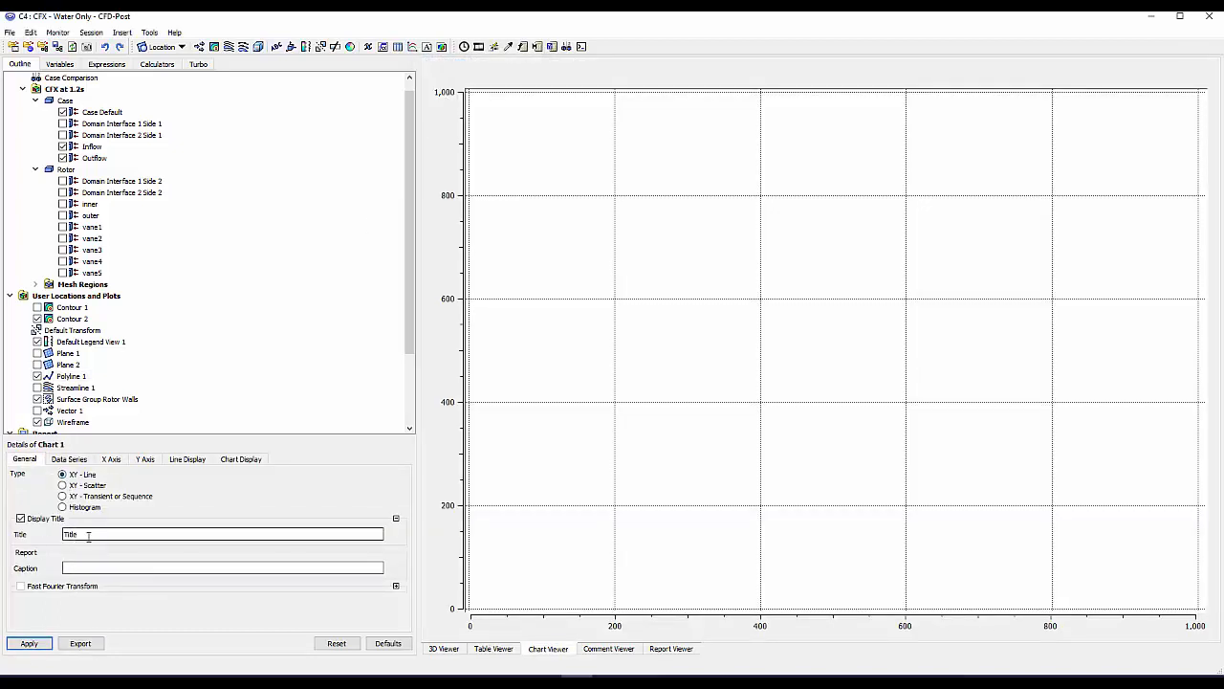
{"action": "left_click_drag", "start_coordinate": [89, 535], "coordinate": [15, 538]}
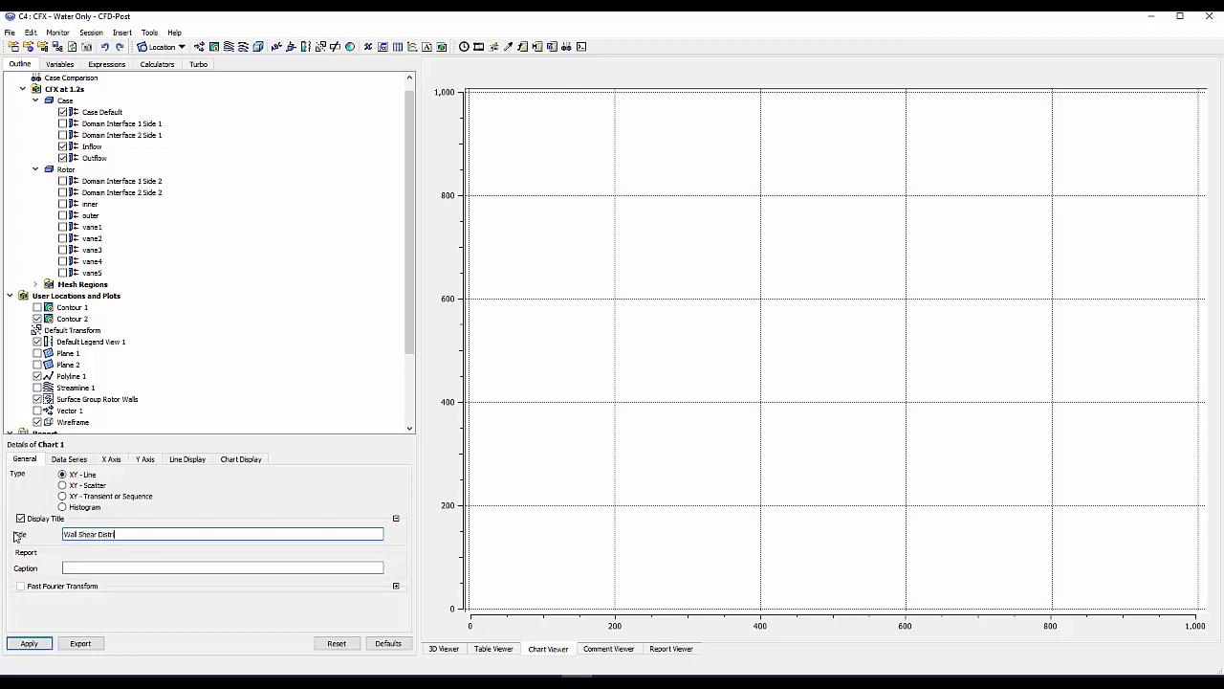
Use Polyline 1 as the location data source for Series 1 of the chart
{"action": "left_click", "coordinate": [69, 460]}
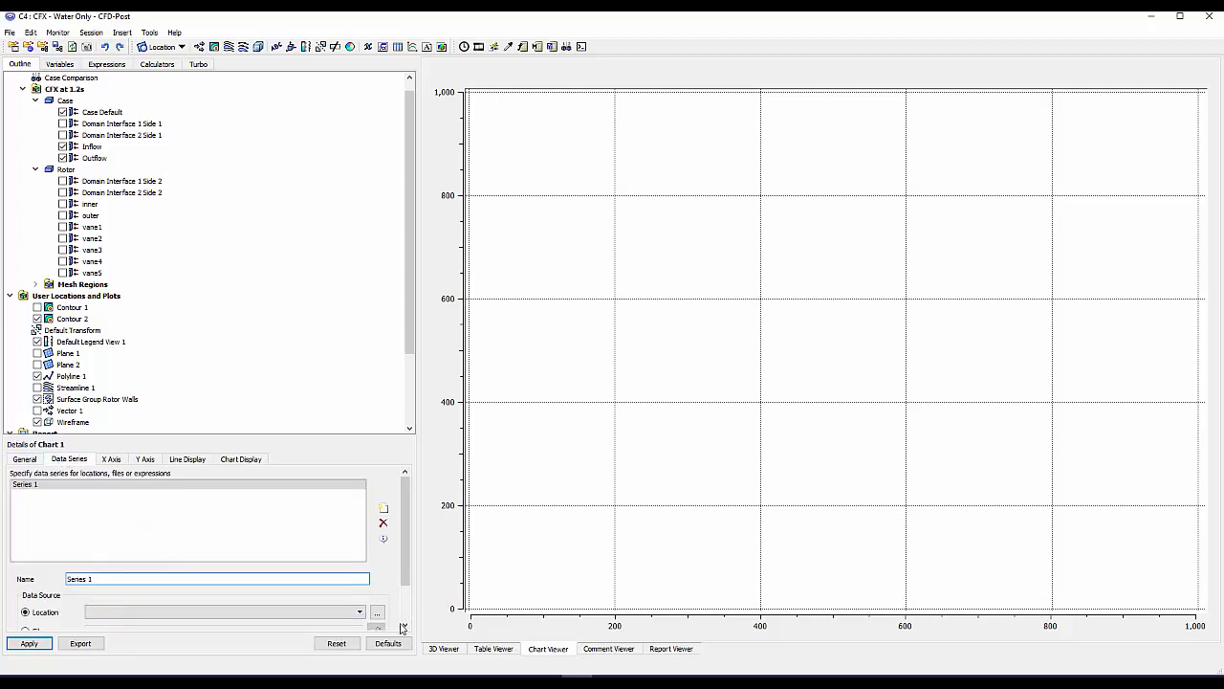
{"action": "left_click", "coordinate": [403, 627]}
{"action": "left_click", "coordinate": [403, 627]}
{"action": "left_click", "coordinate": [403, 627]}
{"action": "left_click", "coordinate": [402, 626]}
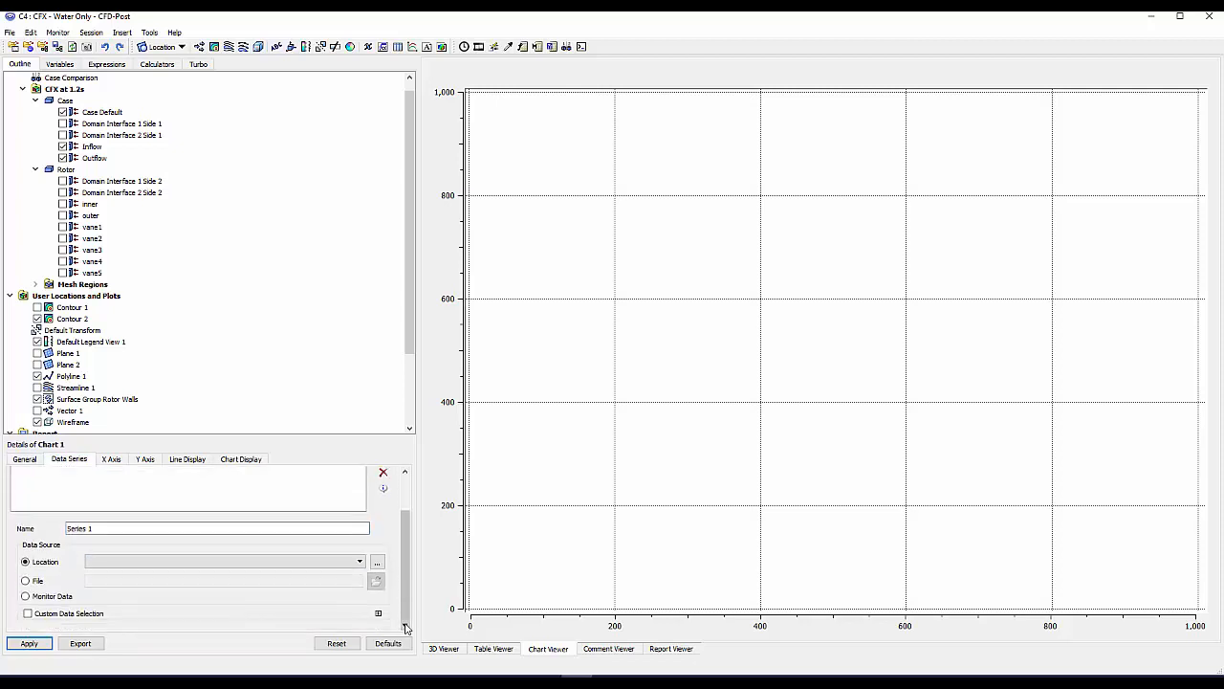
{"action": "left_click", "coordinate": [360, 563]}
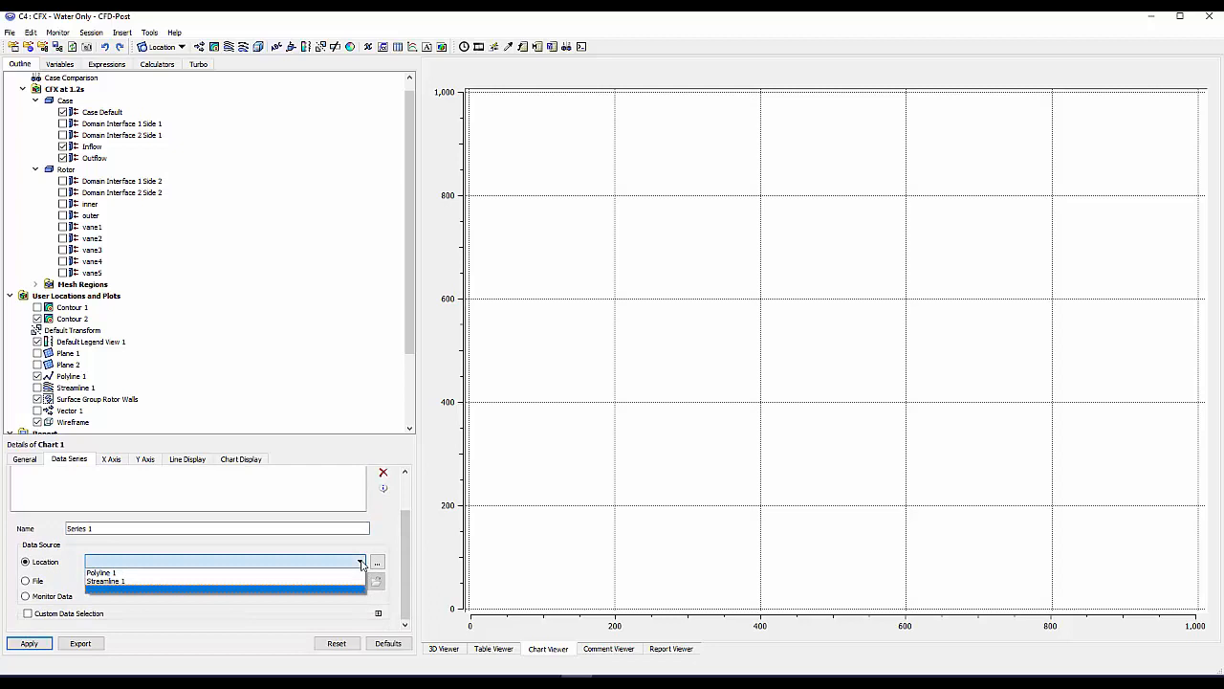
{"action": "left_click", "coordinate": [101, 572]}
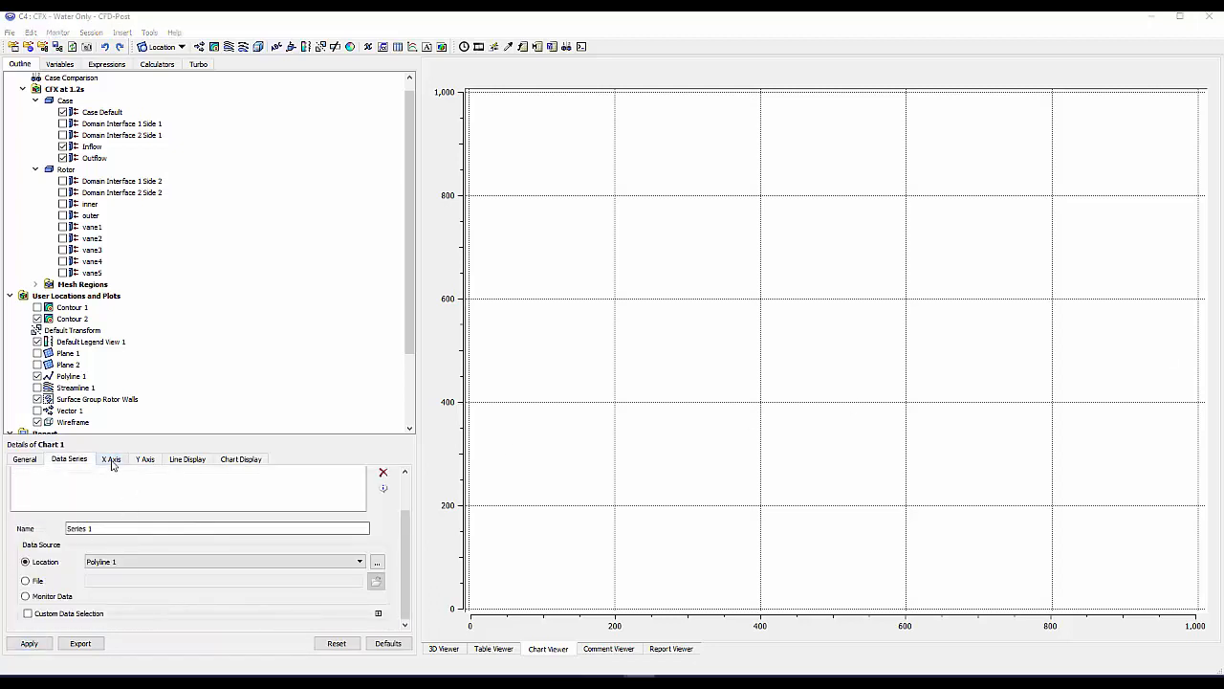
Set the chart's X axis variable to Theta from the Turbo variables
{"action": "left_click", "coordinate": [111, 460]}
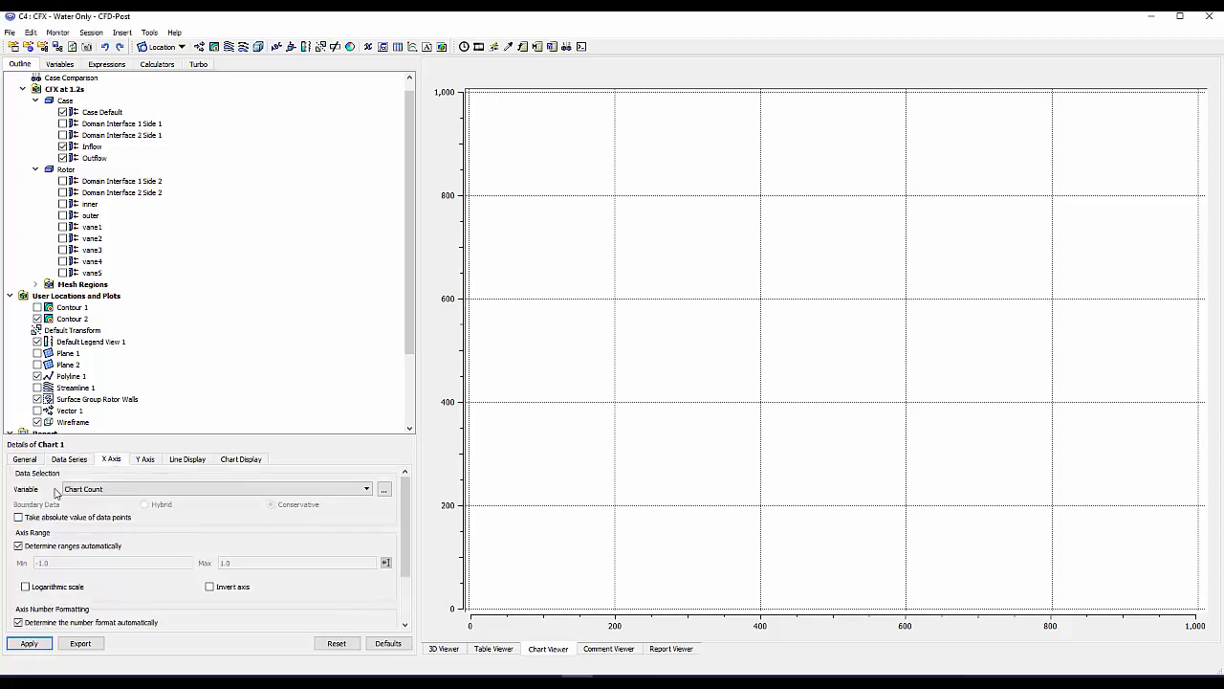
{"action": "left_click", "coordinate": [366, 489]}
{"action": "left_click", "coordinate": [367, 491]}
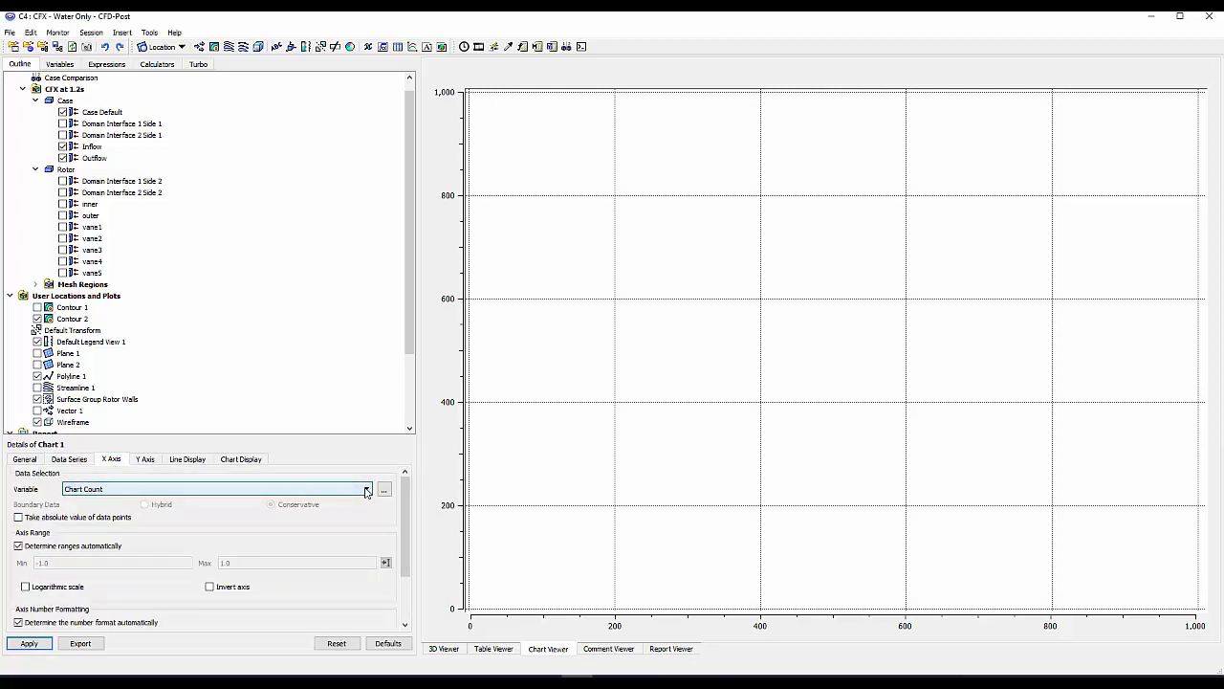
{"action": "left_click", "coordinate": [384, 489]}
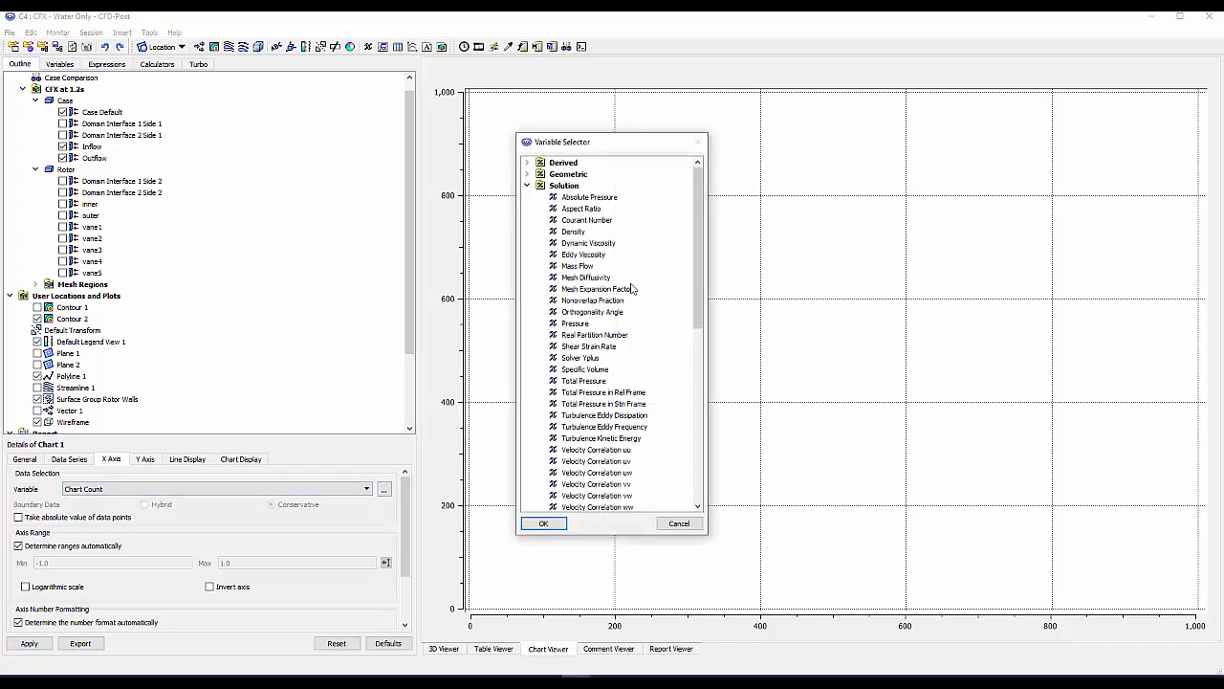
{"action": "left_click_drag", "start_coordinate": [701, 280], "coordinate": [706, 483]}
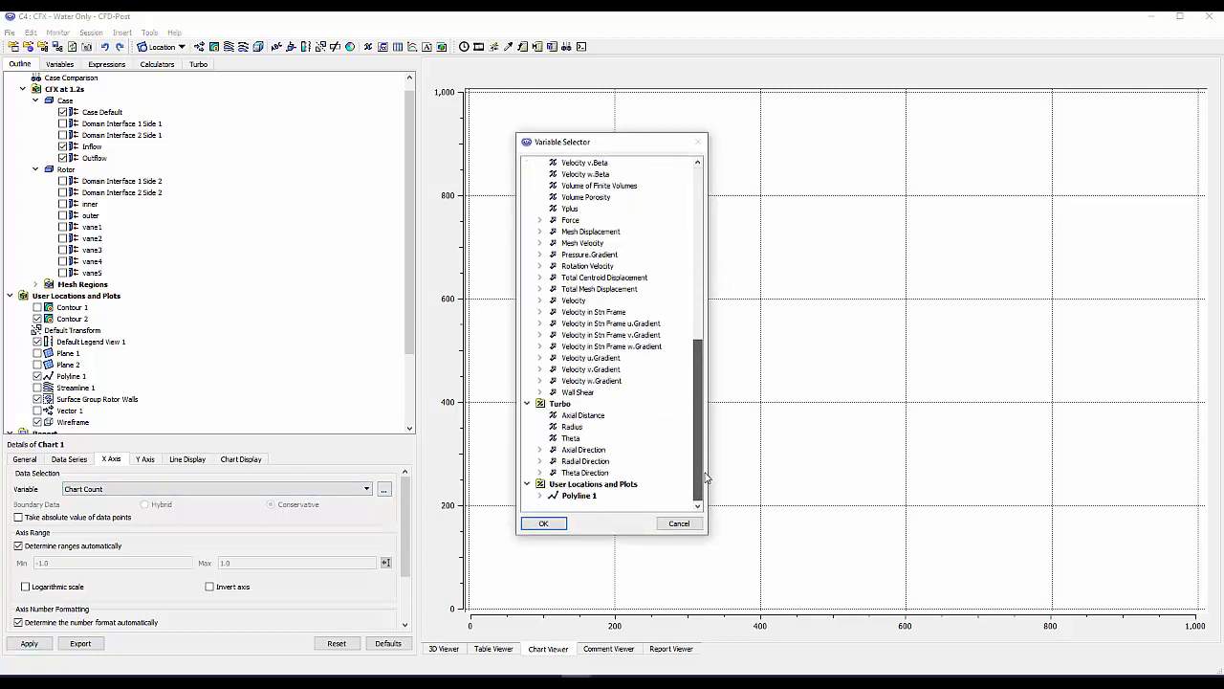
{"action": "left_click", "coordinate": [577, 440]}
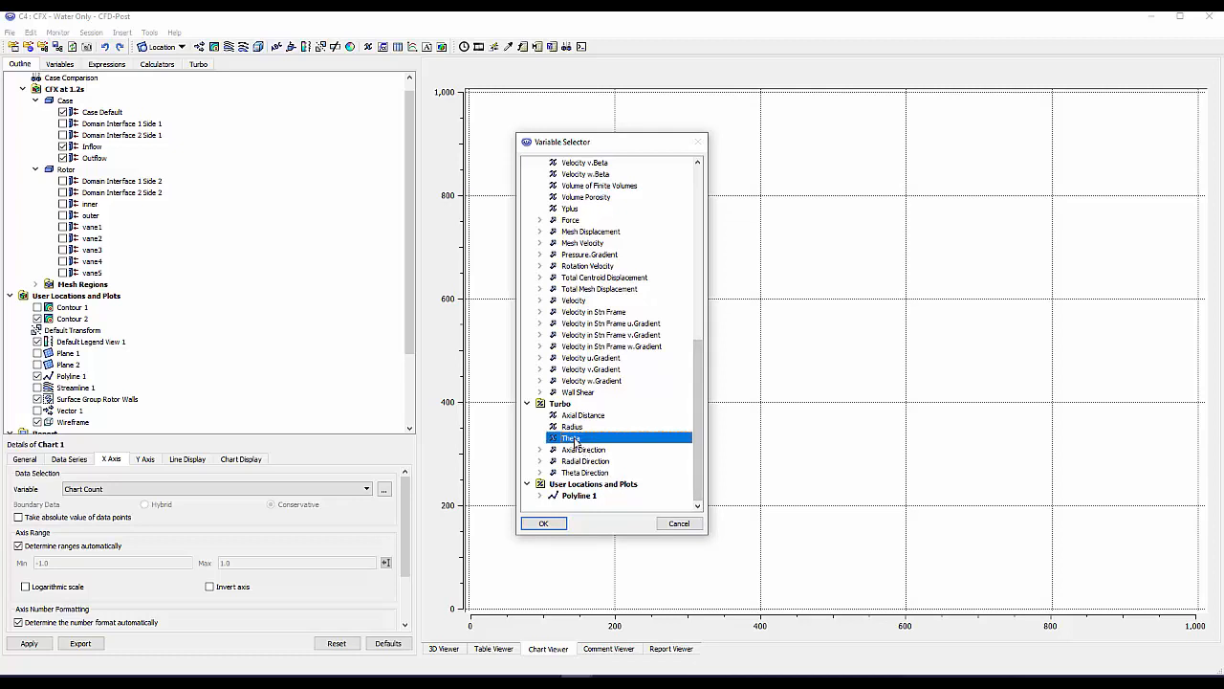
{"action": "left_click", "coordinate": [545, 525]}
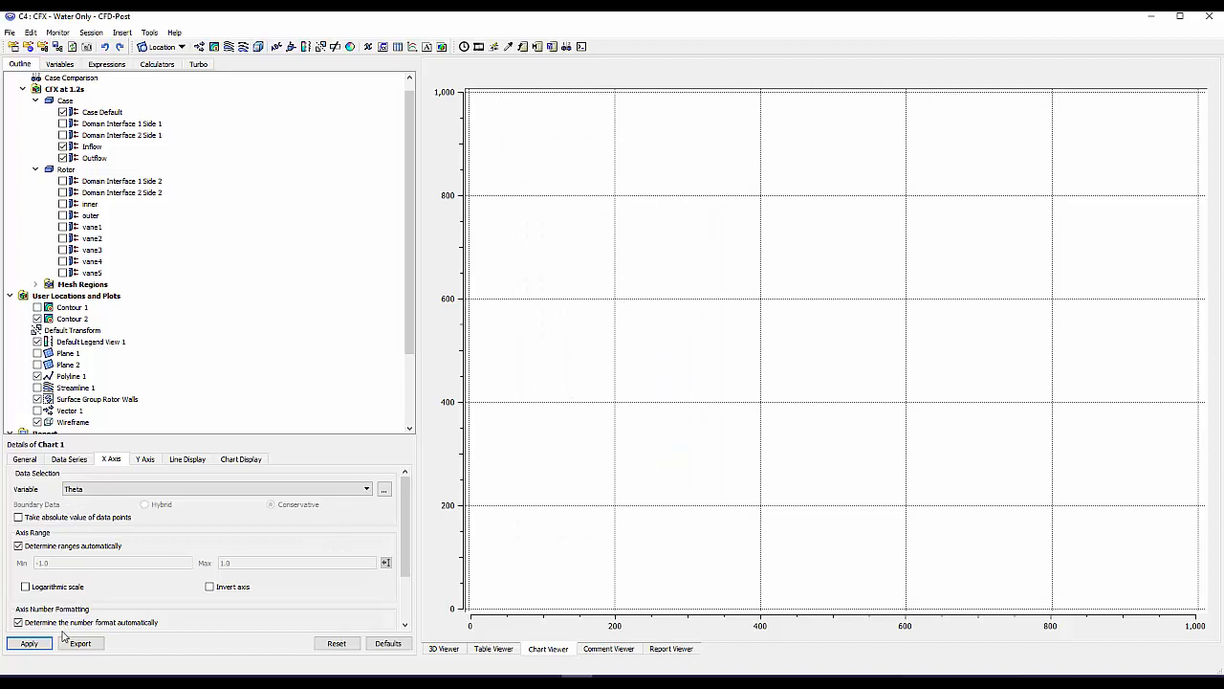
Set the chart's Y axis variable to Wall Shear and apply the settings to plot the curve
{"action": "left_click", "coordinate": [144, 459]}
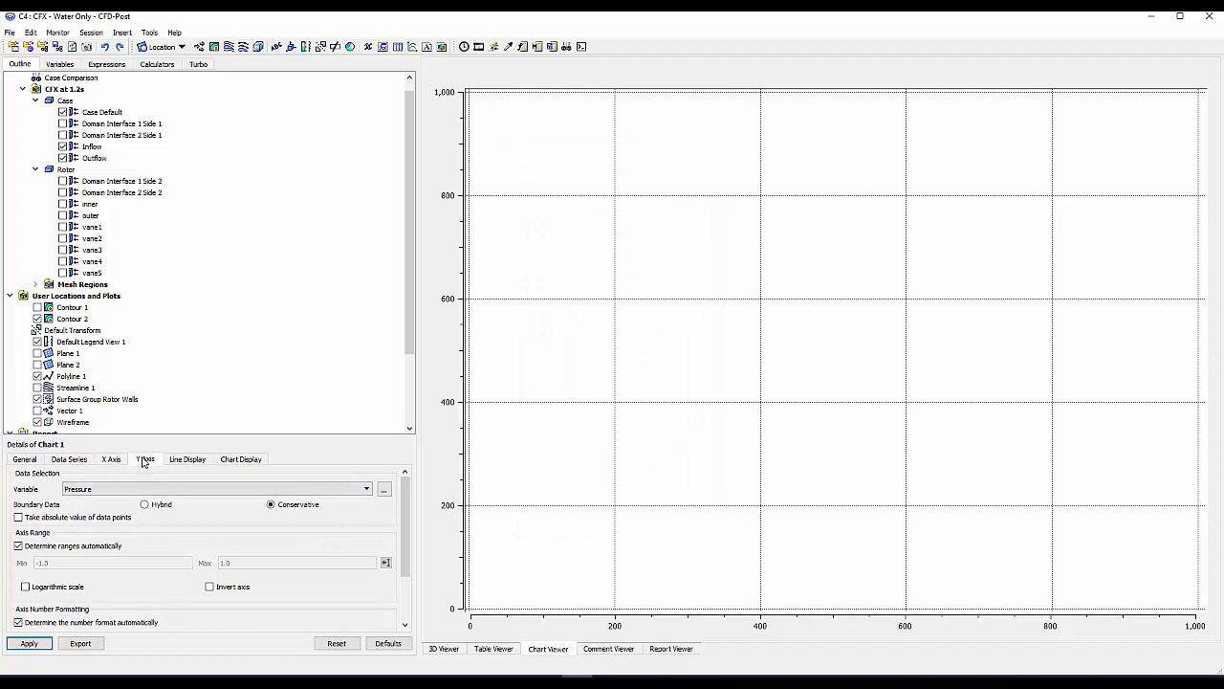
{"action": "left_click", "coordinate": [384, 490]}
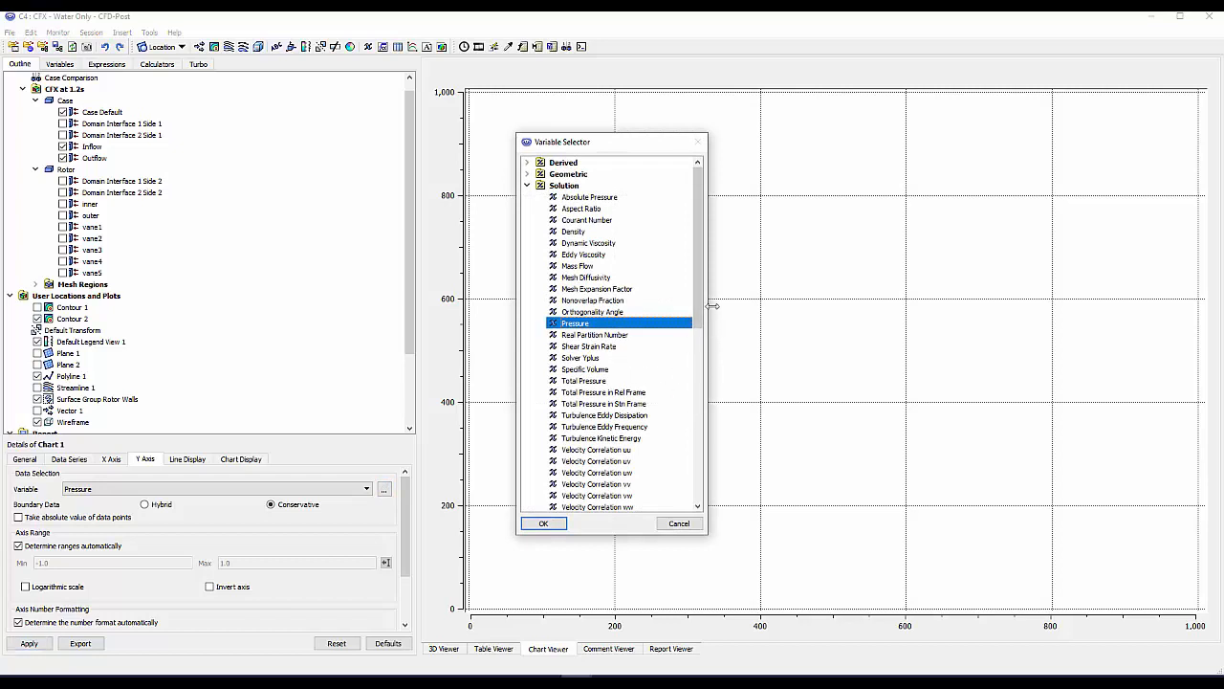
{"action": "left_click_drag", "start_coordinate": [703, 325], "coordinate": [711, 467]}
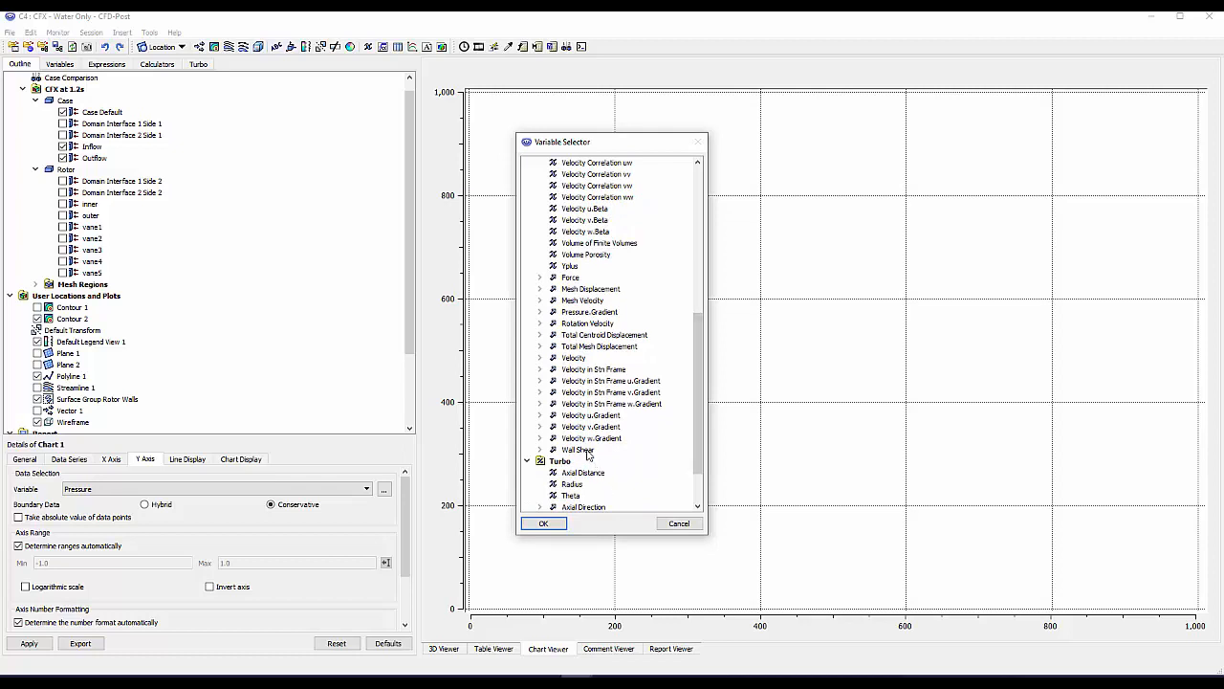
{"action": "left_click", "coordinate": [578, 449]}
{"action": "left_click", "coordinate": [543, 523]}
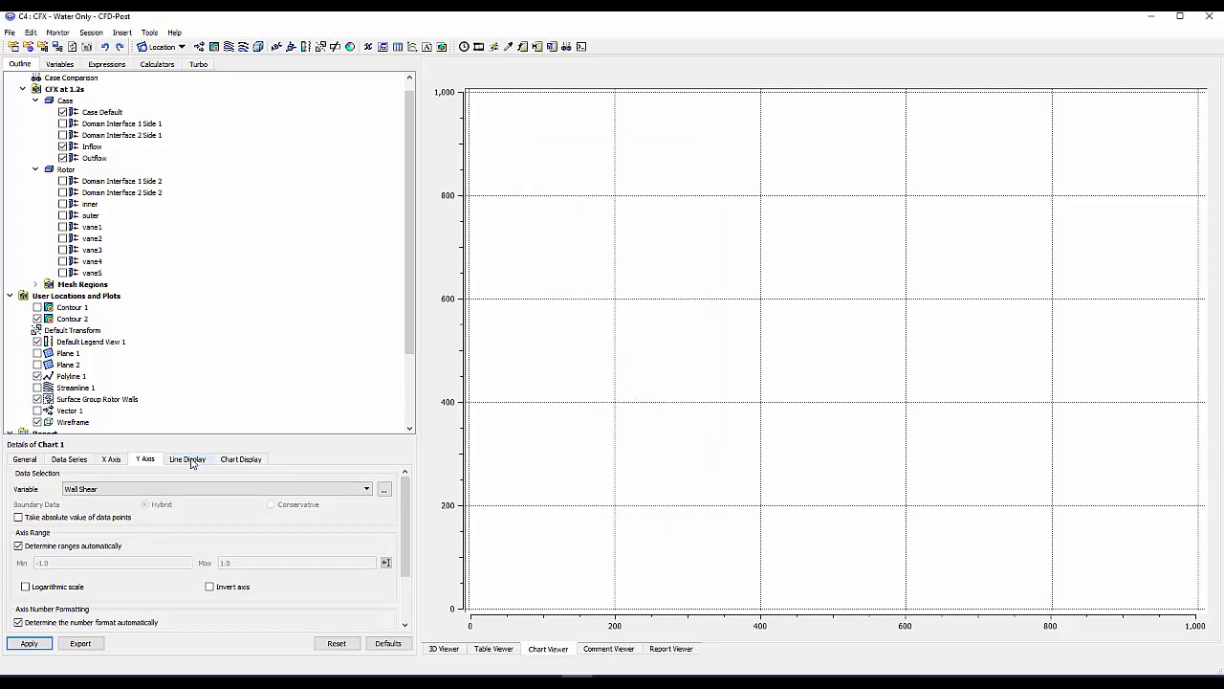
{"action": "left_click", "coordinate": [29, 645]}
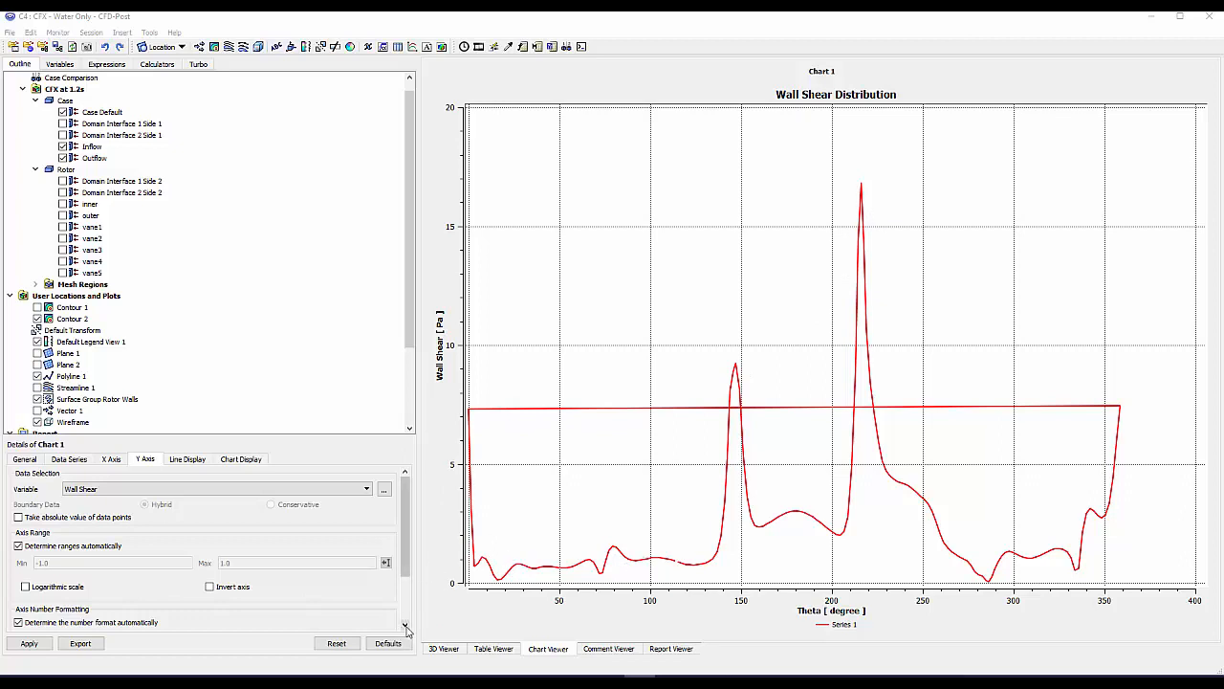
Set the symbols of the Series 1 line to Ellipse and apply the change to the chart
{"action": "left_click", "coordinate": [188, 459]}
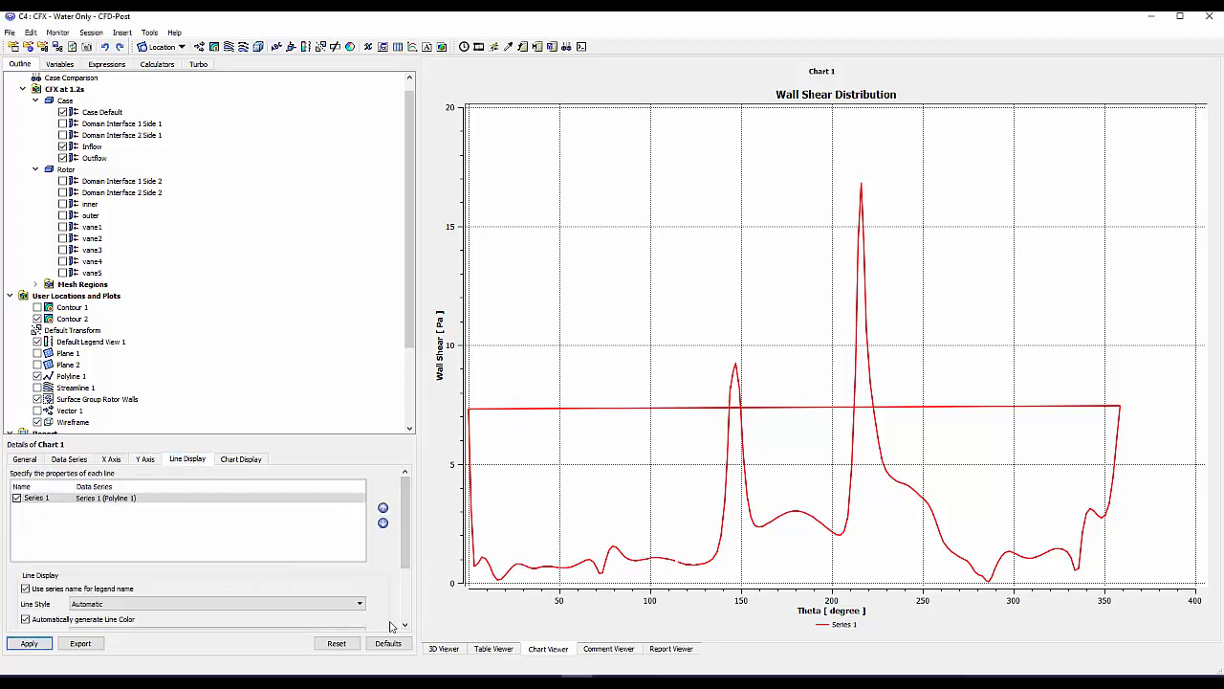
{"action": "scroll", "coordinate": [409, 628], "scroll_direction": "down", "scroll_amount": 5}
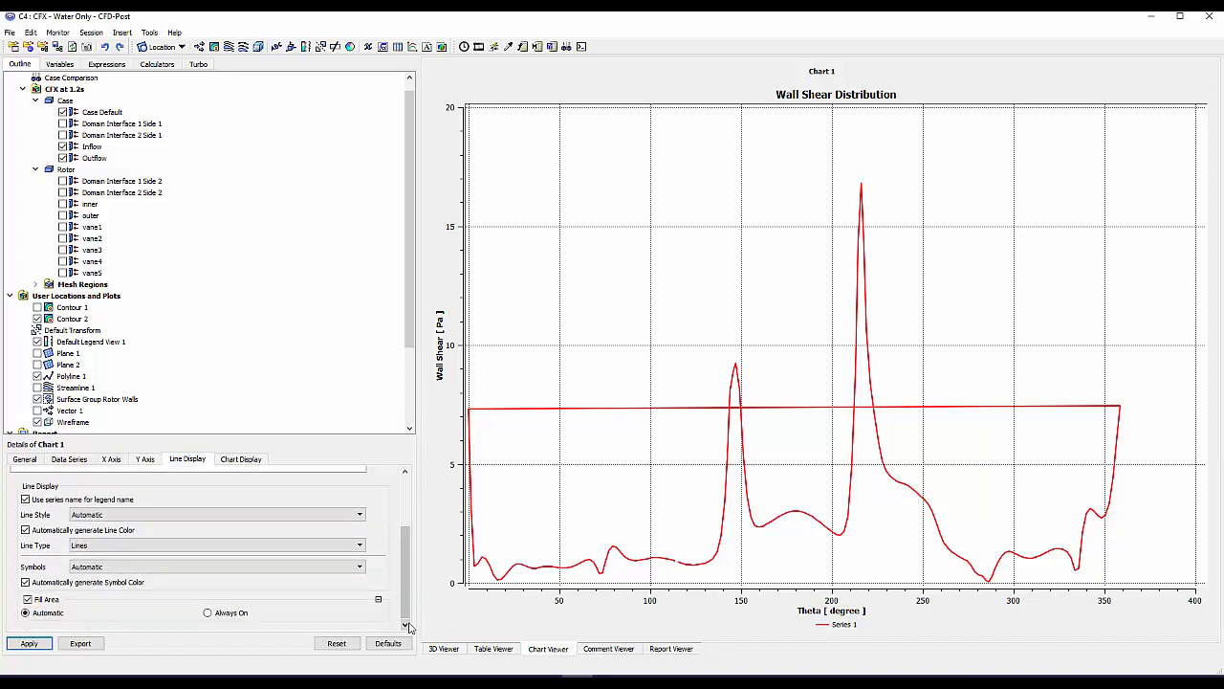
{"action": "left_click", "coordinate": [408, 626]}
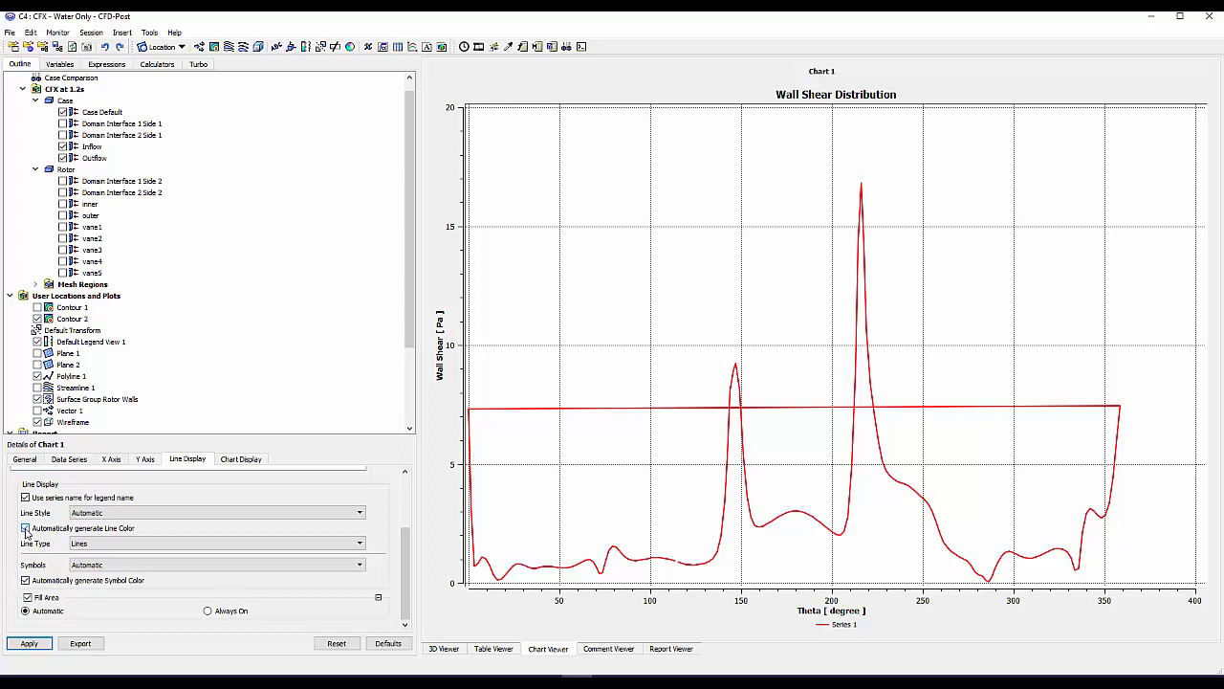
{"action": "left_click", "coordinate": [360, 565]}
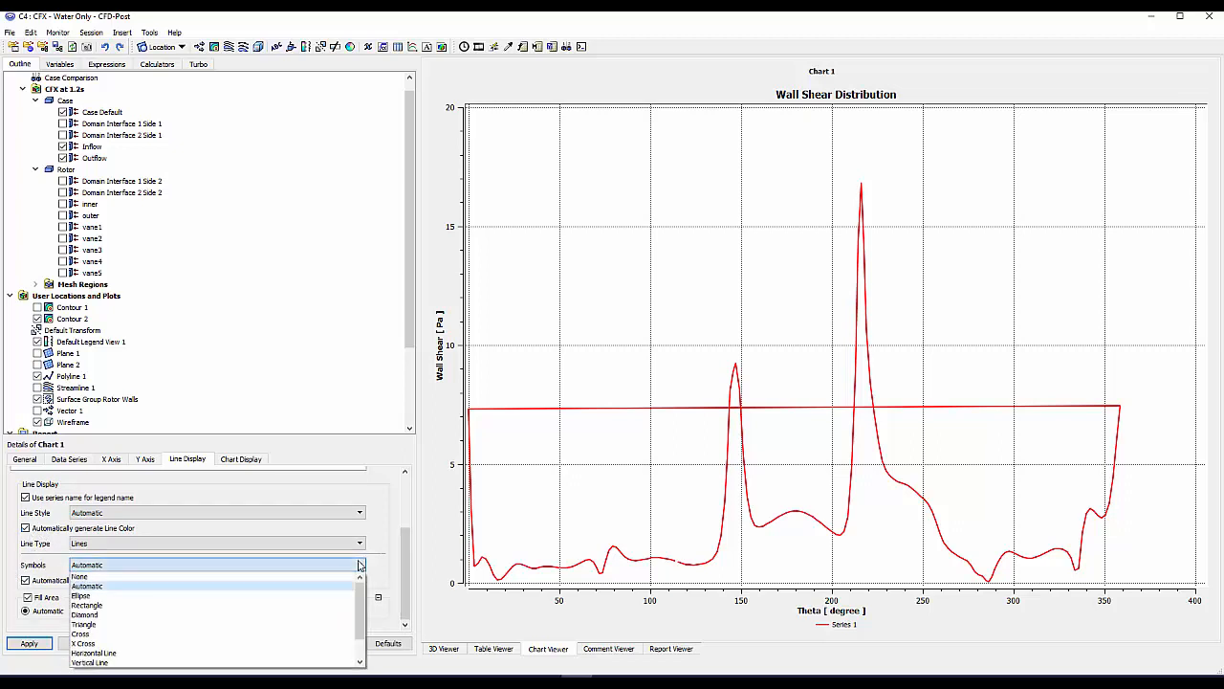
{"action": "left_click", "coordinate": [82, 597]}
{"action": "left_click", "coordinate": [29, 643]}
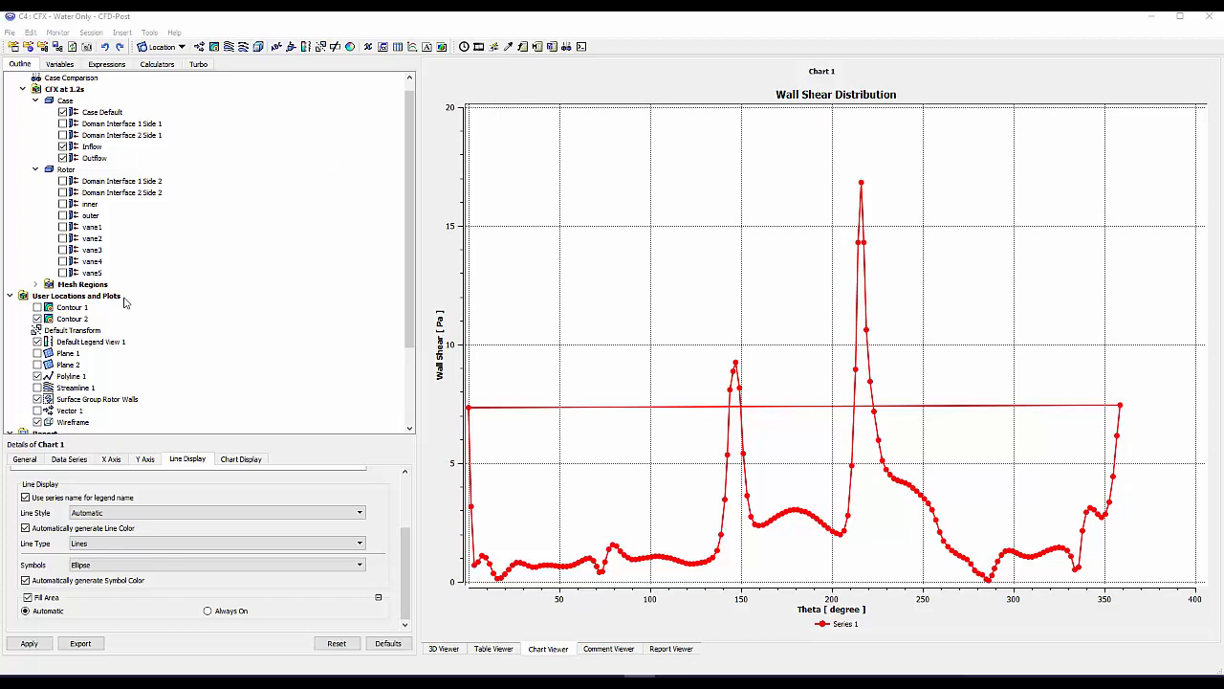
Define the turbo components' global rotation axis from the results file
{"action": "left_click", "coordinate": [408, 406]}
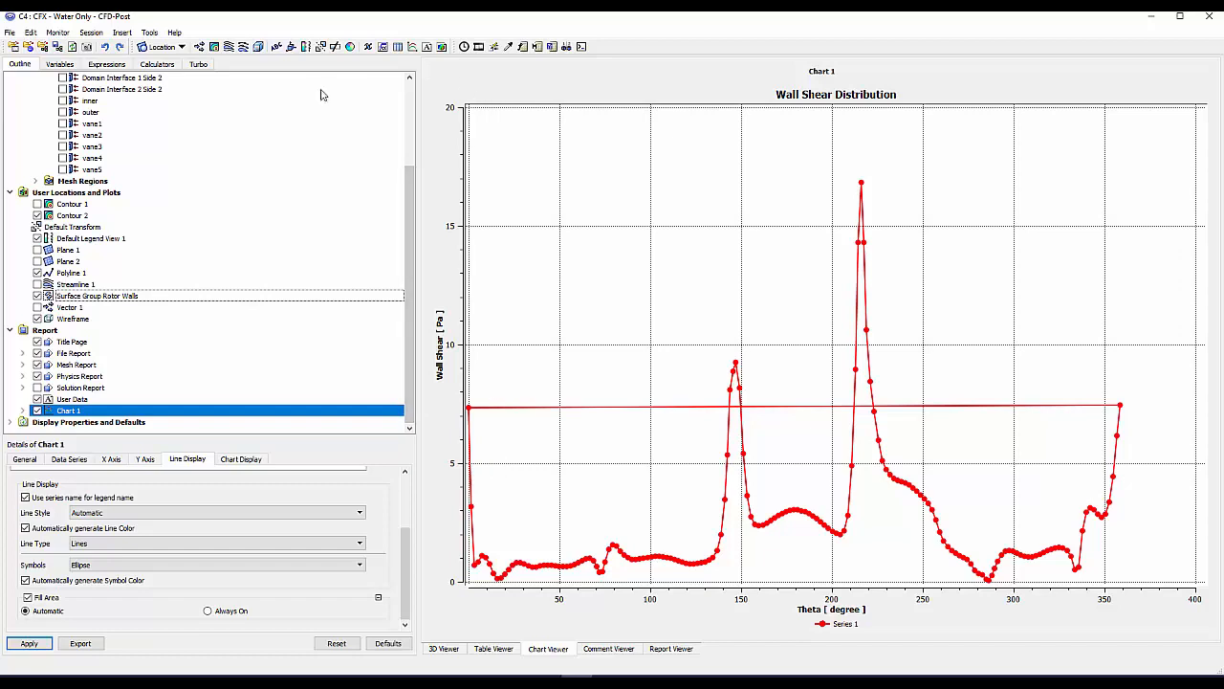
{"action": "left_click", "coordinate": [197, 64]}
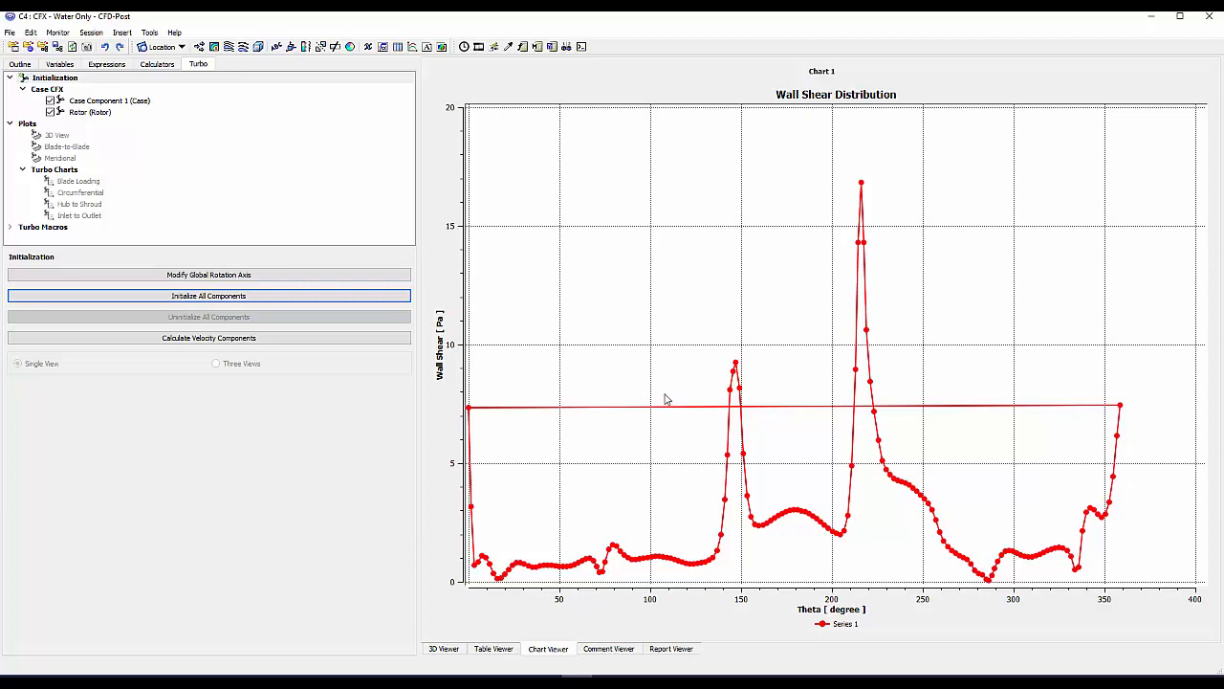
{"action": "left_click", "coordinate": [174, 275]}
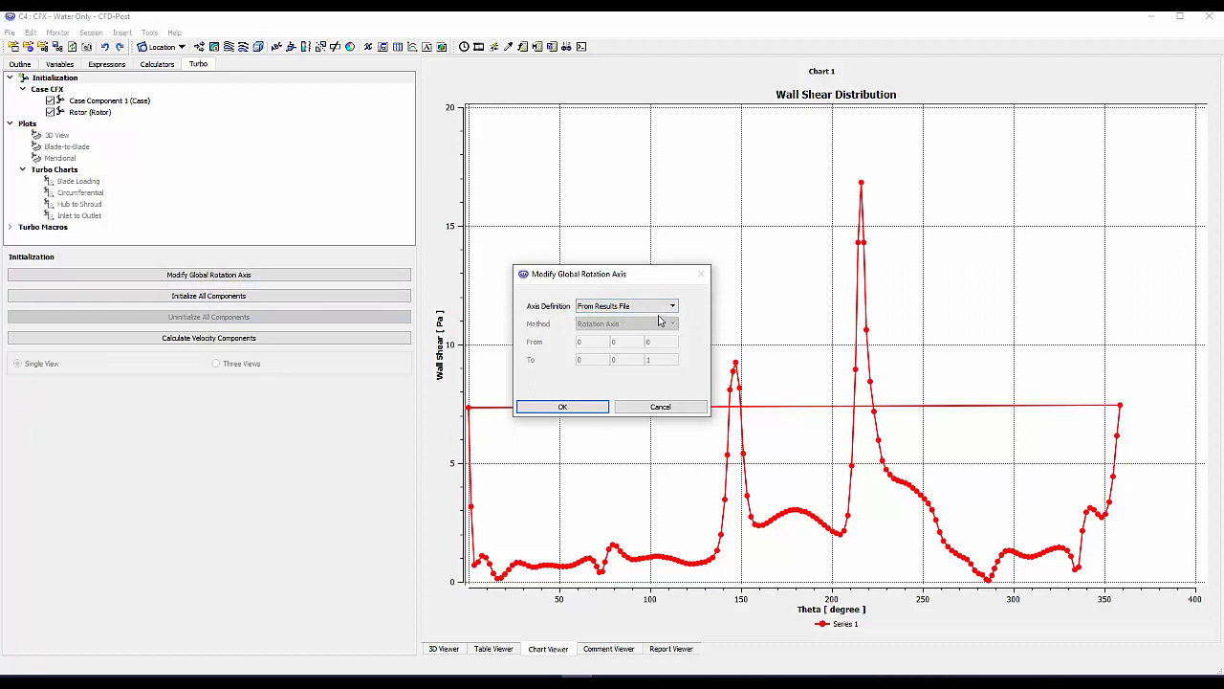
{"action": "left_click", "coordinate": [570, 411]}
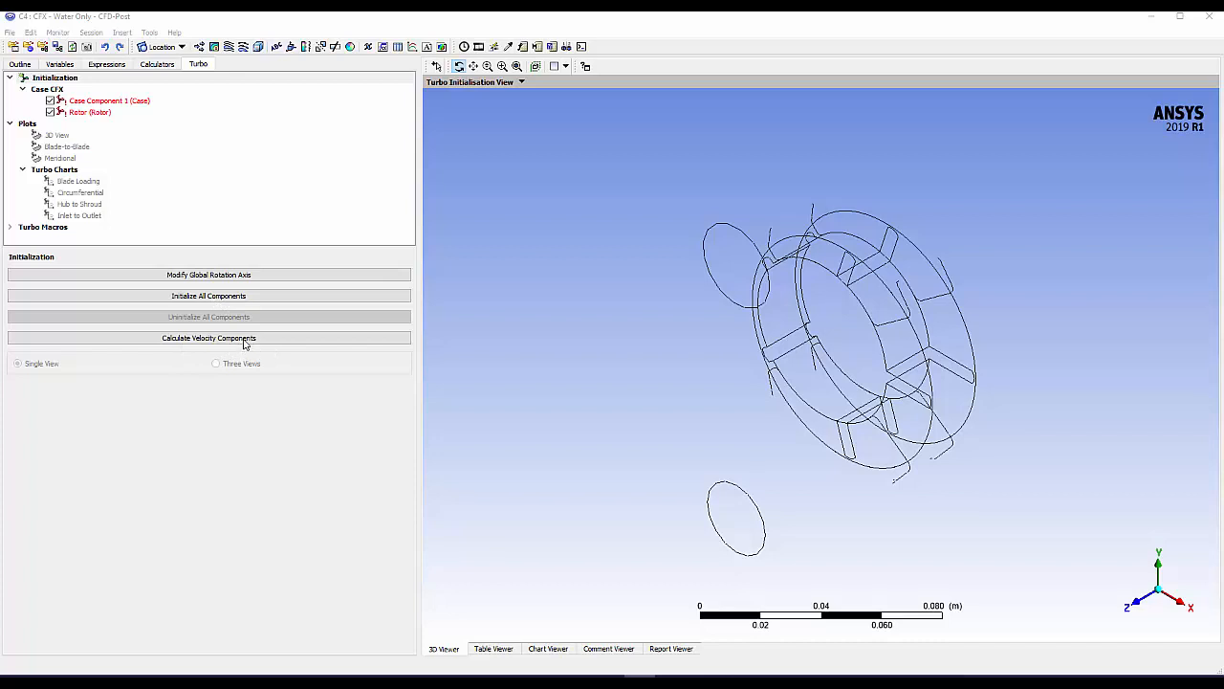
Examine the Turbo variables available for the Contour 2 plot, leaving its variable selection as Pressure
{"action": "left_click", "coordinate": [19, 65]}
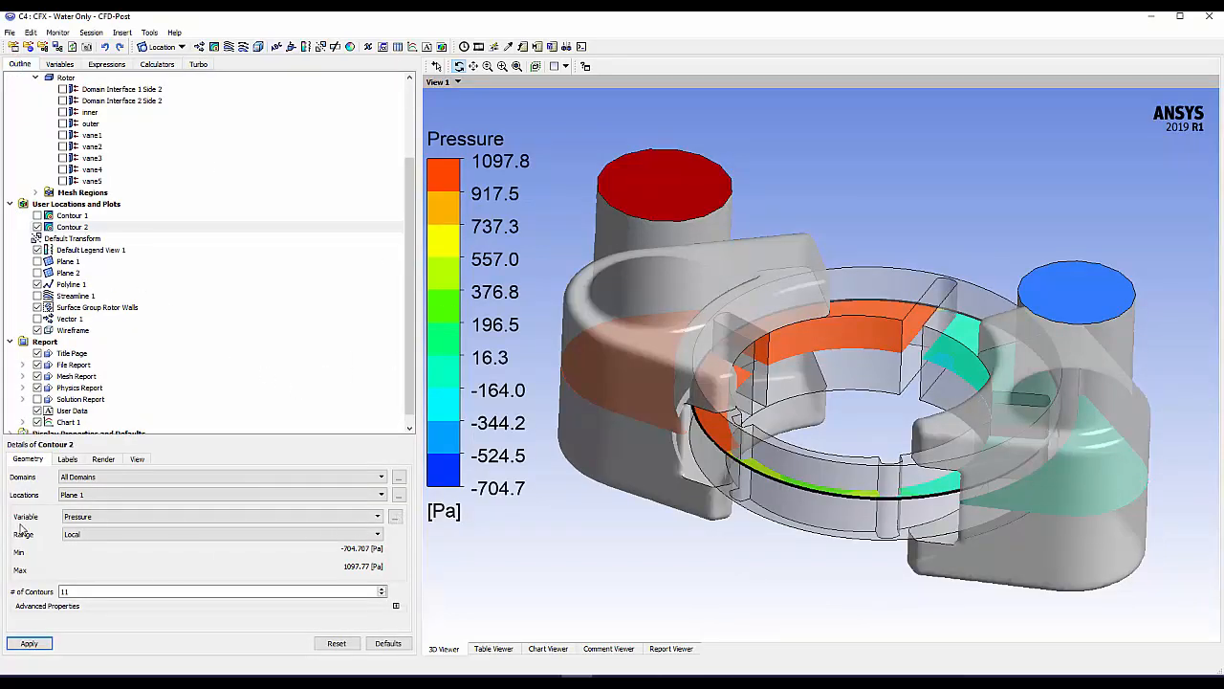
{"action": "left_click", "coordinate": [396, 517]}
{"action": "left_click_drag", "start_coordinate": [702, 292], "coordinate": [682, 492]}
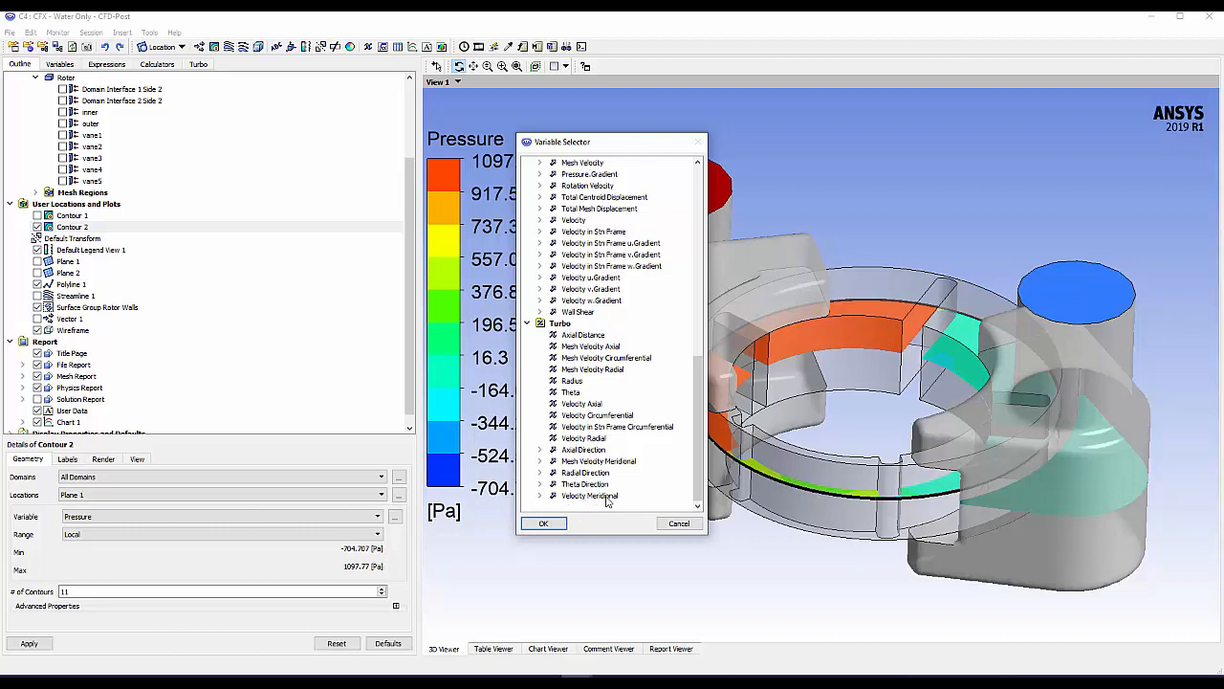
{"action": "left_click", "coordinate": [675, 524]}
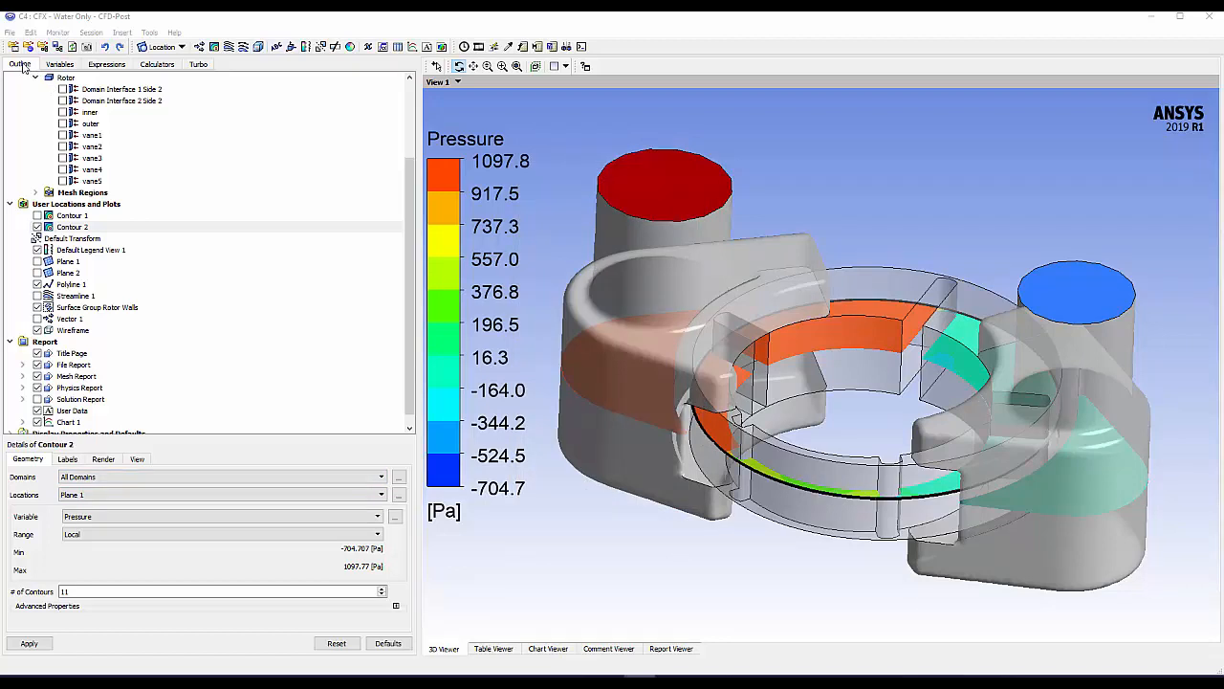
Start a data export and name the output file "vane pump wall shear.csv" in the user_files folder
{"action": "left_click", "coordinate": [9, 33]}
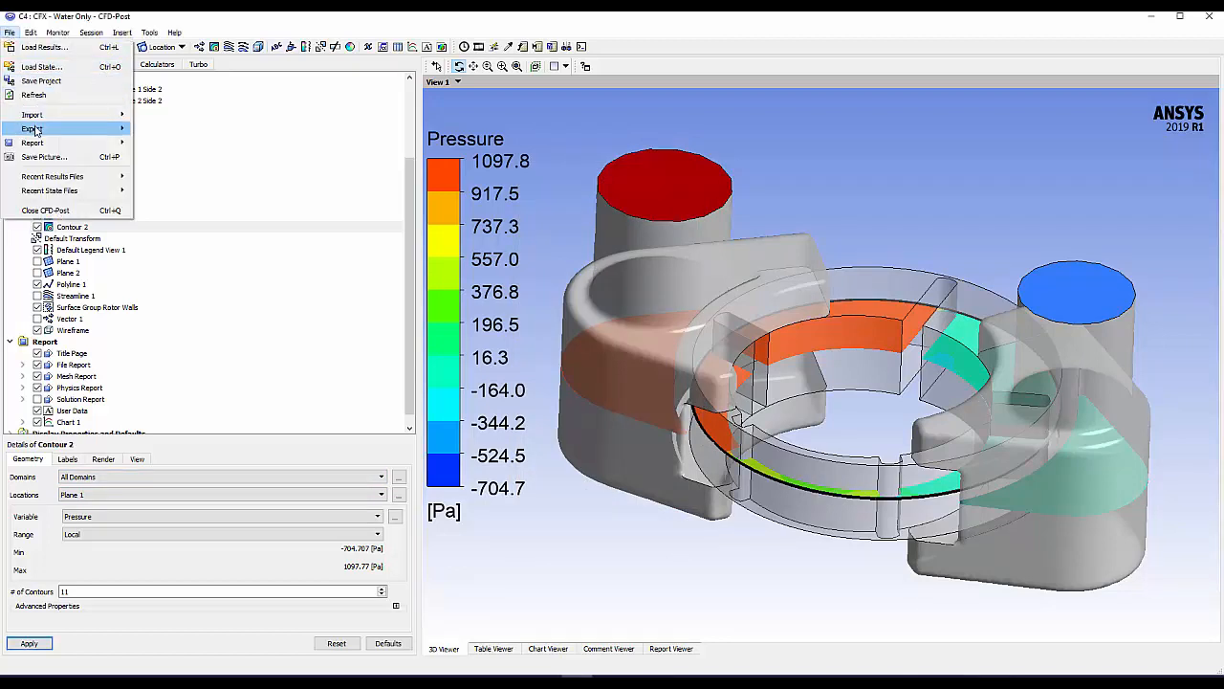
{"action": "mouse_move", "coordinate": [84, 129]}
{"action": "left_click", "coordinate": [168, 131]}
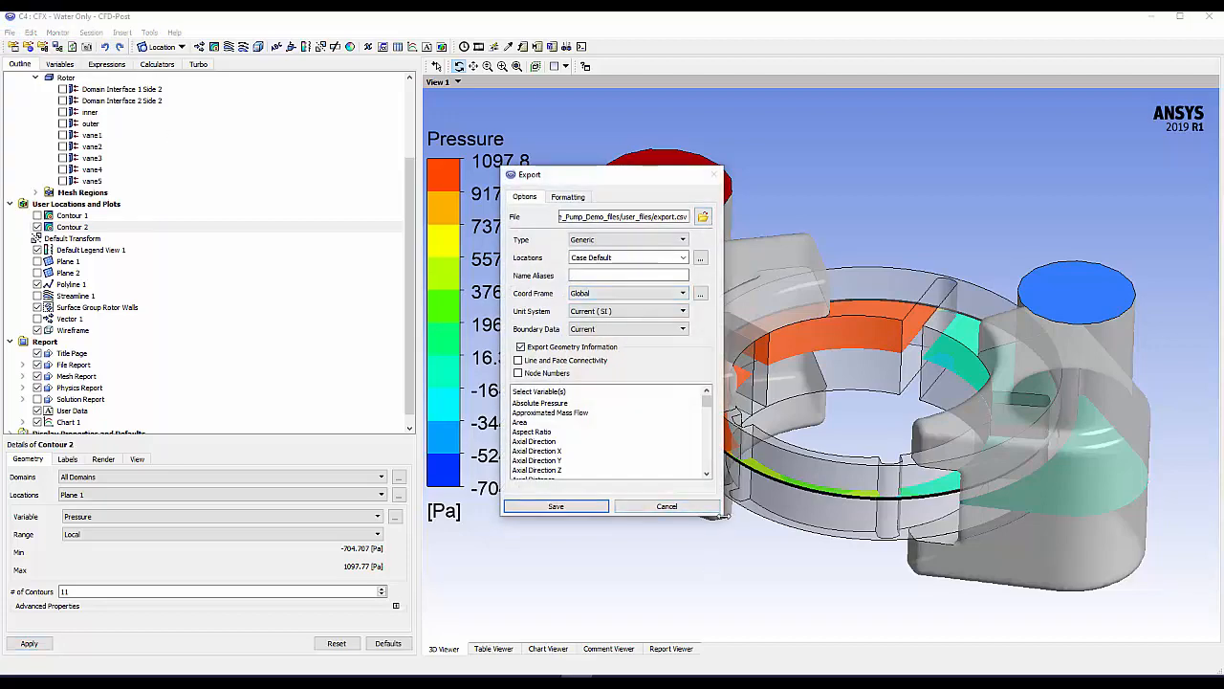
{"action": "left_click_drag", "start_coordinate": [724, 517], "coordinate": [921, 573]}
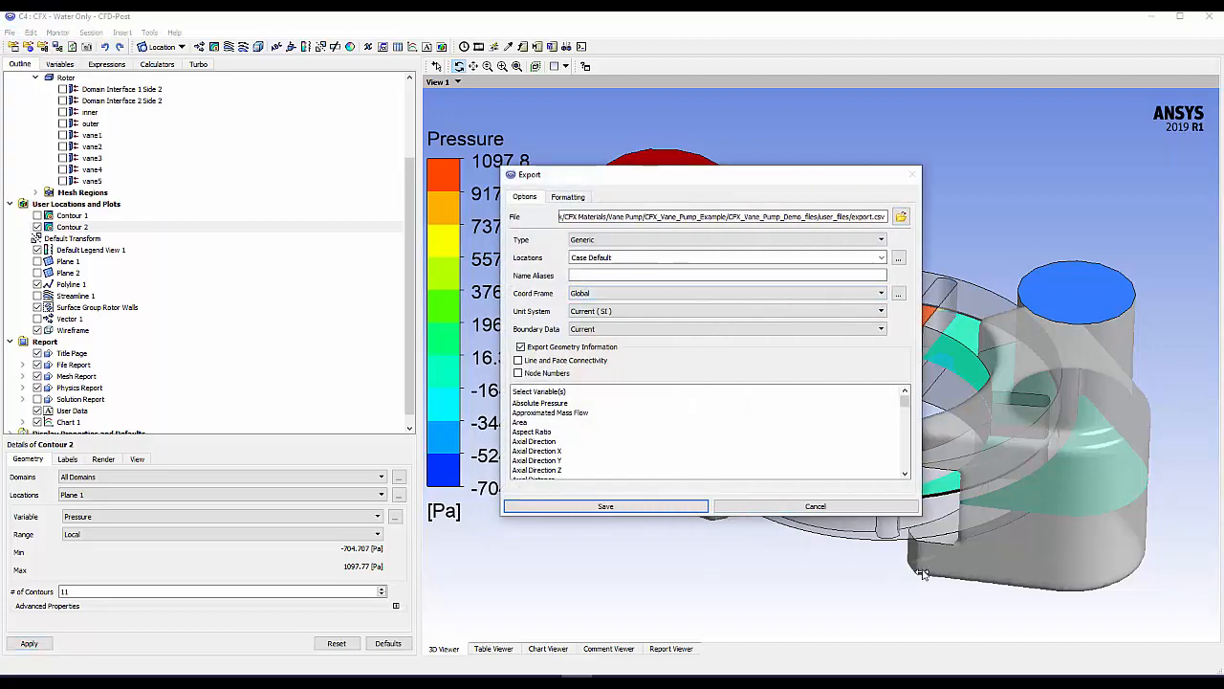
{"action": "left_click", "coordinate": [901, 217]}
{"action": "left_click", "coordinate": [399, 441]}
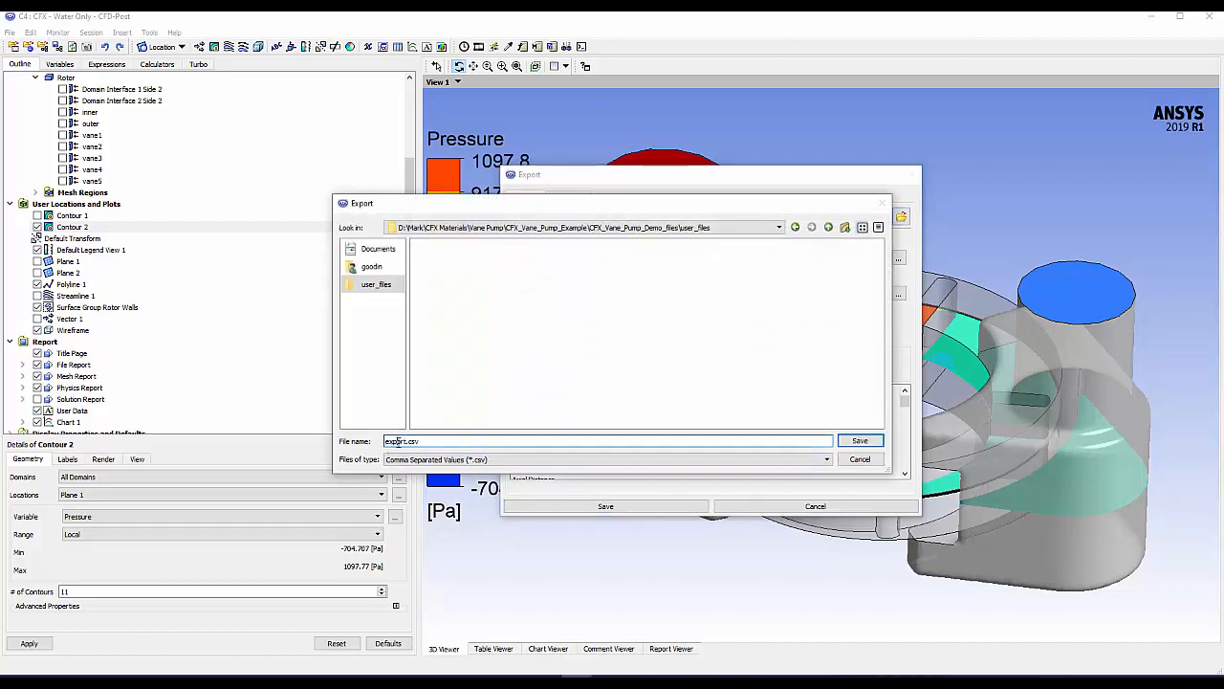
{"action": "left_click_drag", "start_coordinate": [407, 441], "coordinate": [362, 442]}
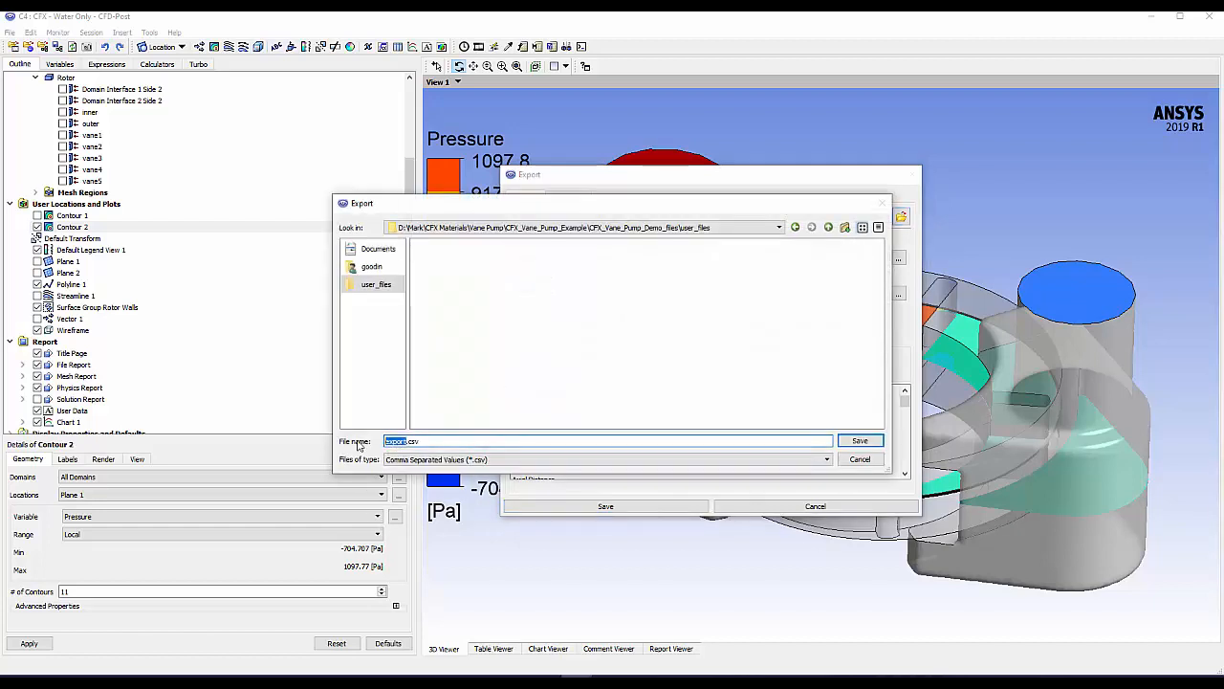
{"action": "type", "text": "vane pump wall shea"}
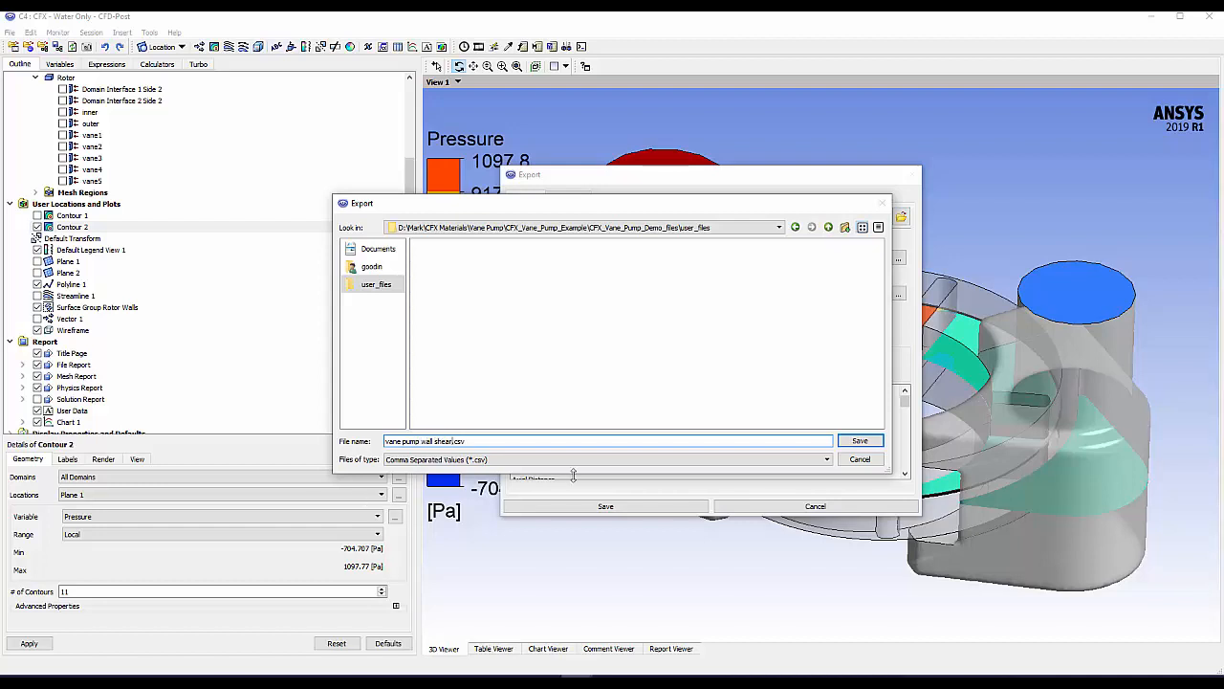
{"action": "left_click", "coordinate": [857, 441]}
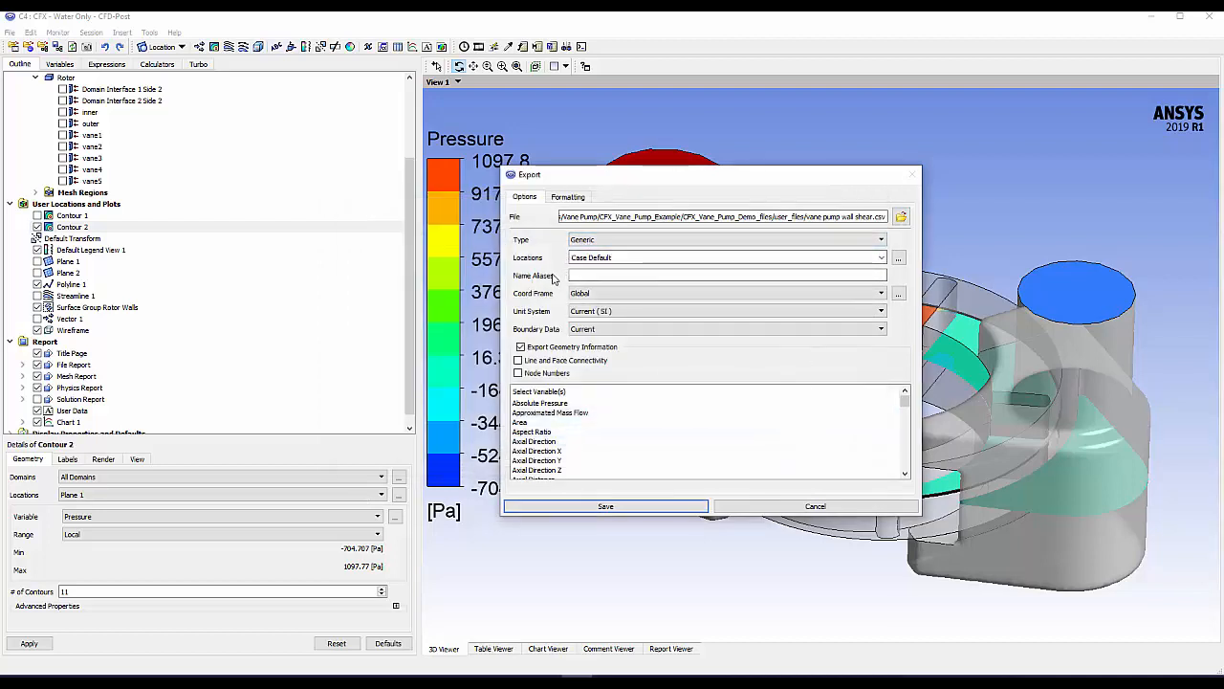
Set the export location to Polyline 1 and give it the name alias "Rotor wall shear stress"
{"action": "left_click", "coordinate": [900, 259]}
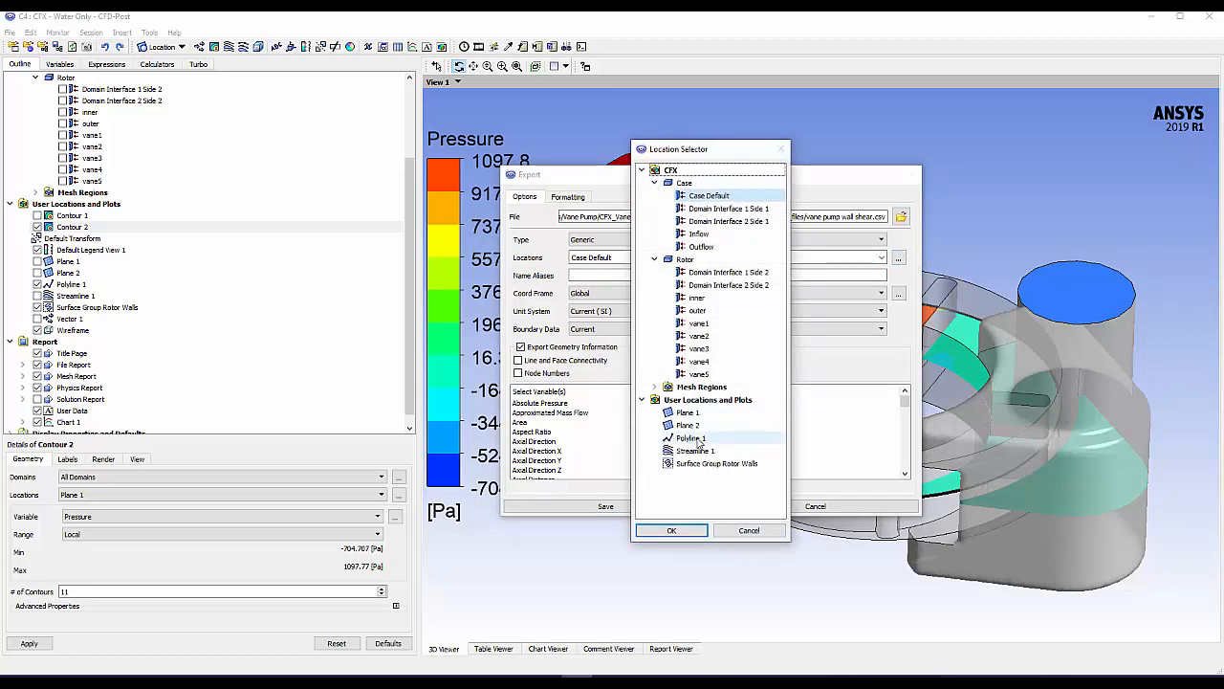
{"action": "left_click", "coordinate": [698, 440]}
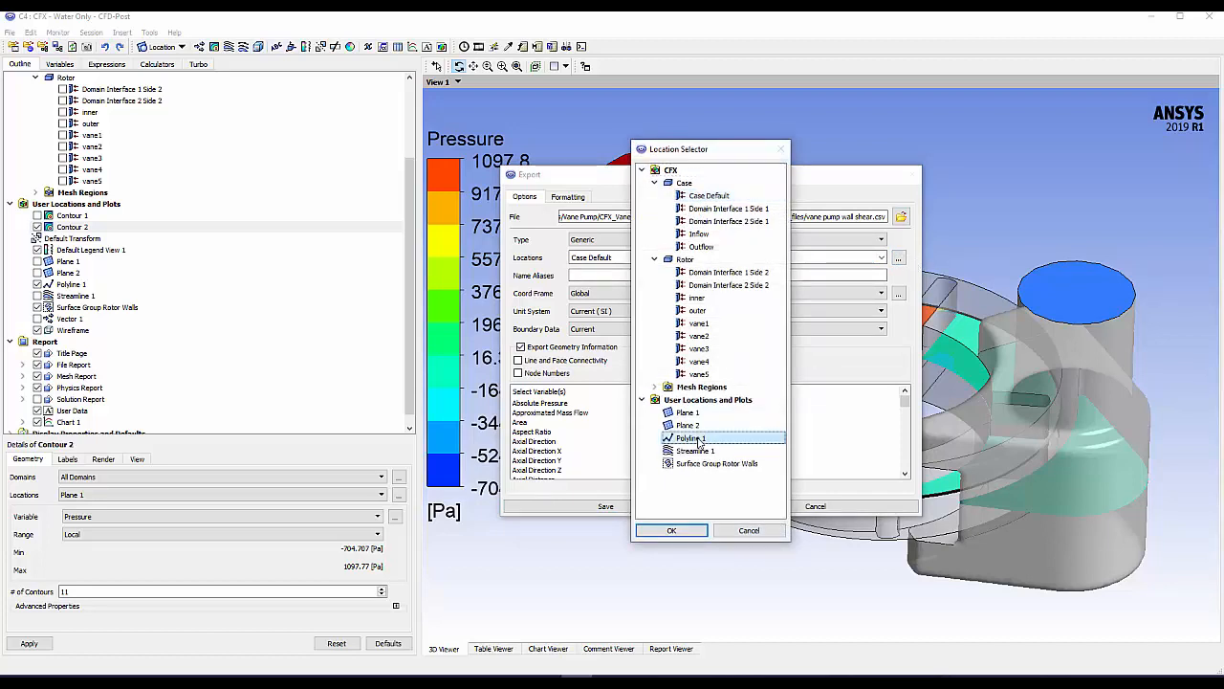
{"action": "left_click", "coordinate": [672, 530]}
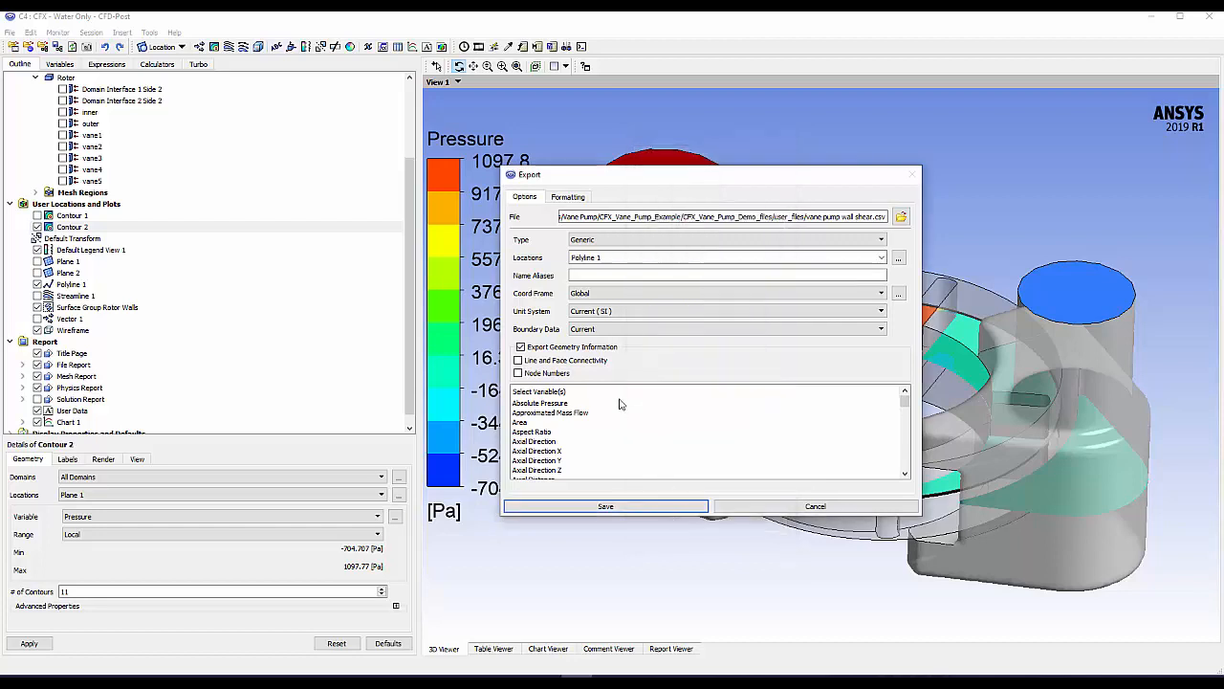
{"action": "left_click", "coordinate": [587, 278]}
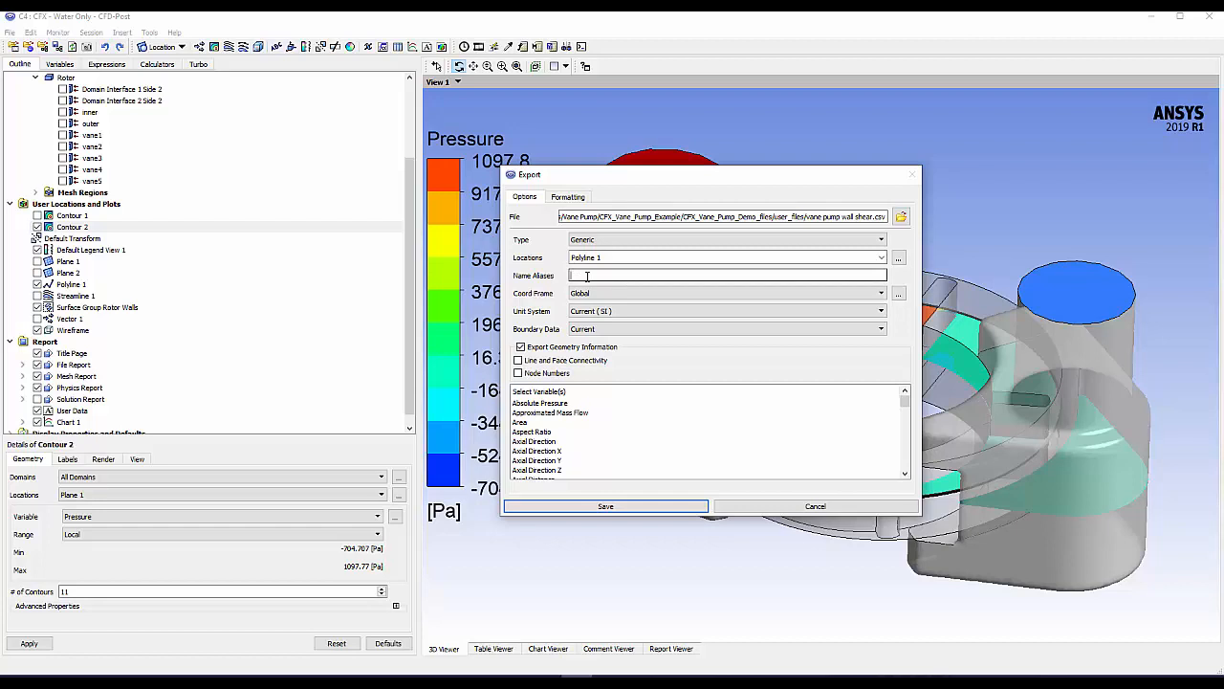
{"action": "type", "text": "Rotor wall shear stress"}
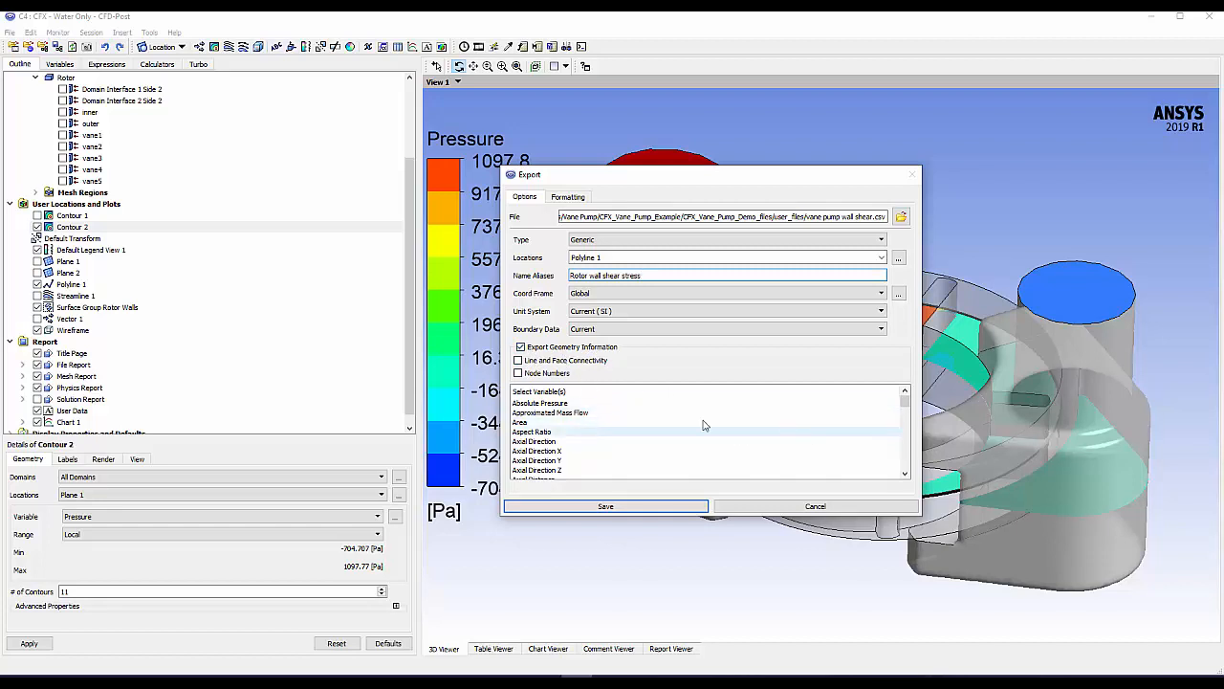
Select Density as a variable to include in the Polyline 1 export
{"action": "left_click", "coordinate": [904, 474]}
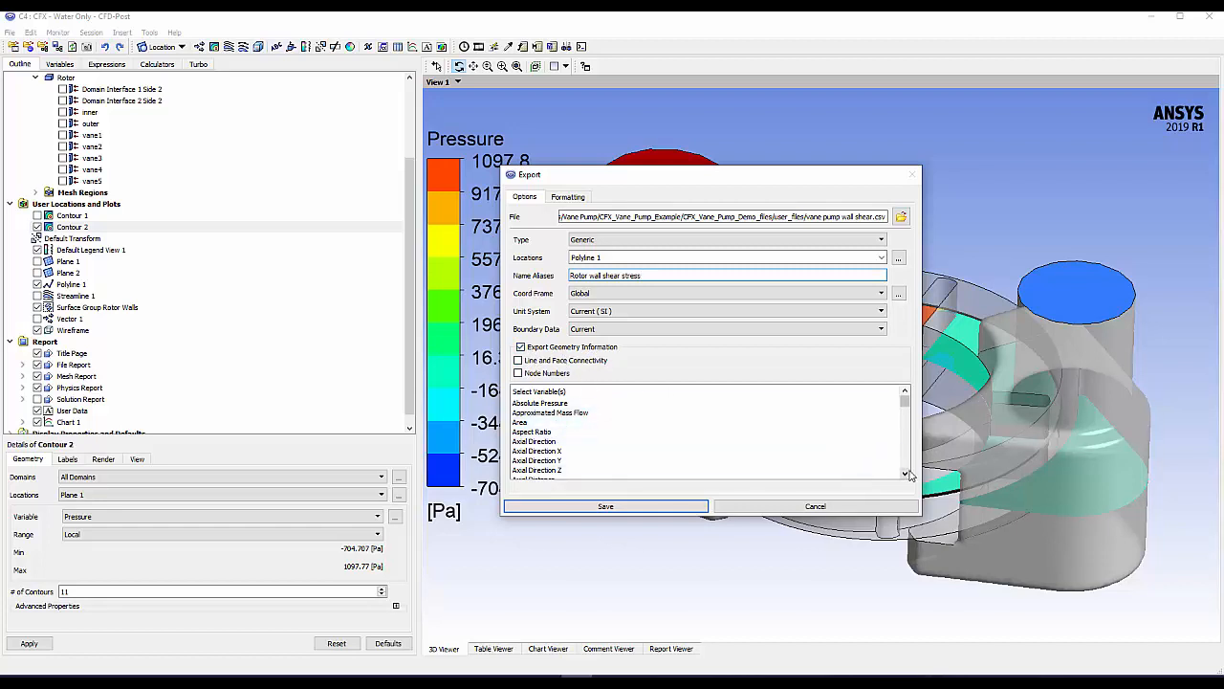
{"action": "left_click", "coordinate": [905, 475]}
{"action": "left_click", "coordinate": [905, 475]}
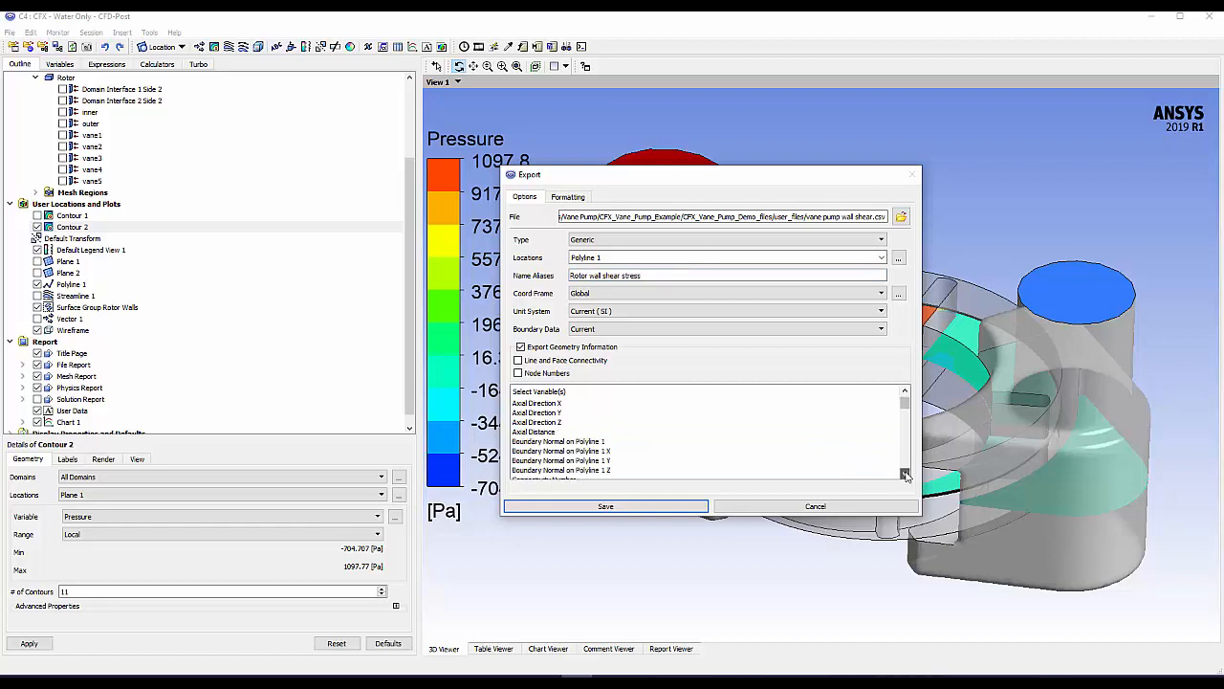
{"action": "left_click", "coordinate": [905, 474]}
{"action": "left_click", "coordinate": [905, 475]}
{"action": "left_click", "coordinate": [905, 474]}
{"action": "left_click", "coordinate": [905, 475]}
{"action": "left_click", "coordinate": [905, 474]}
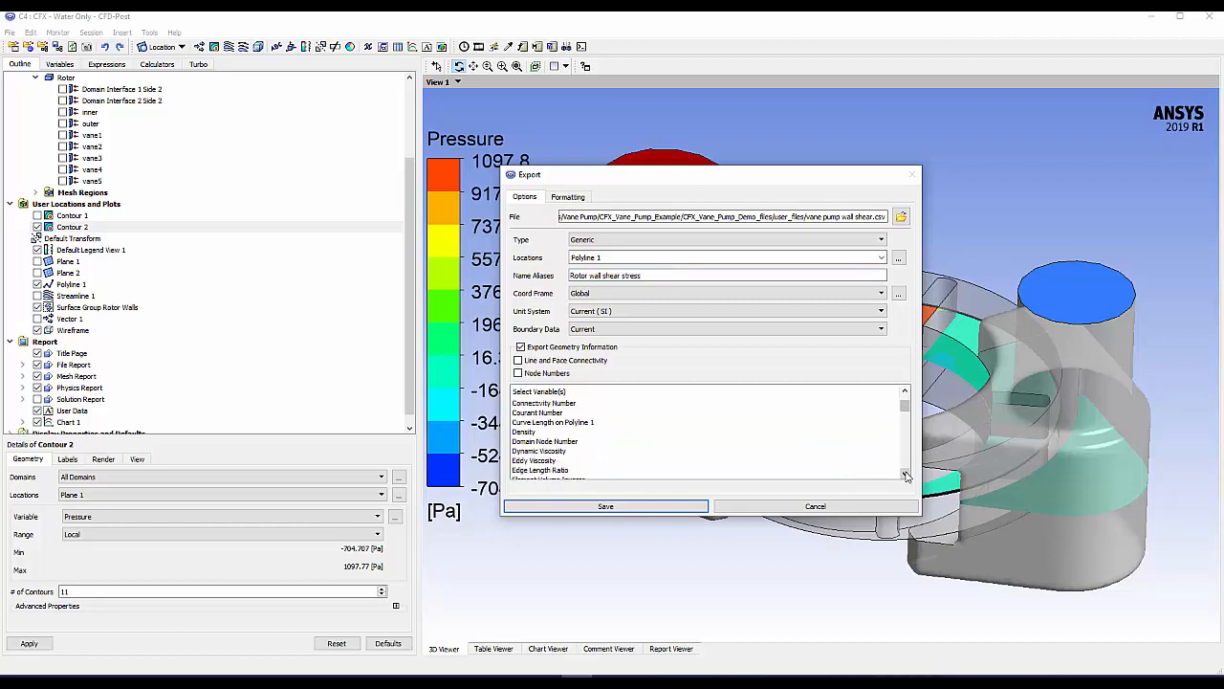
{"action": "left_click", "coordinate": [905, 474]}
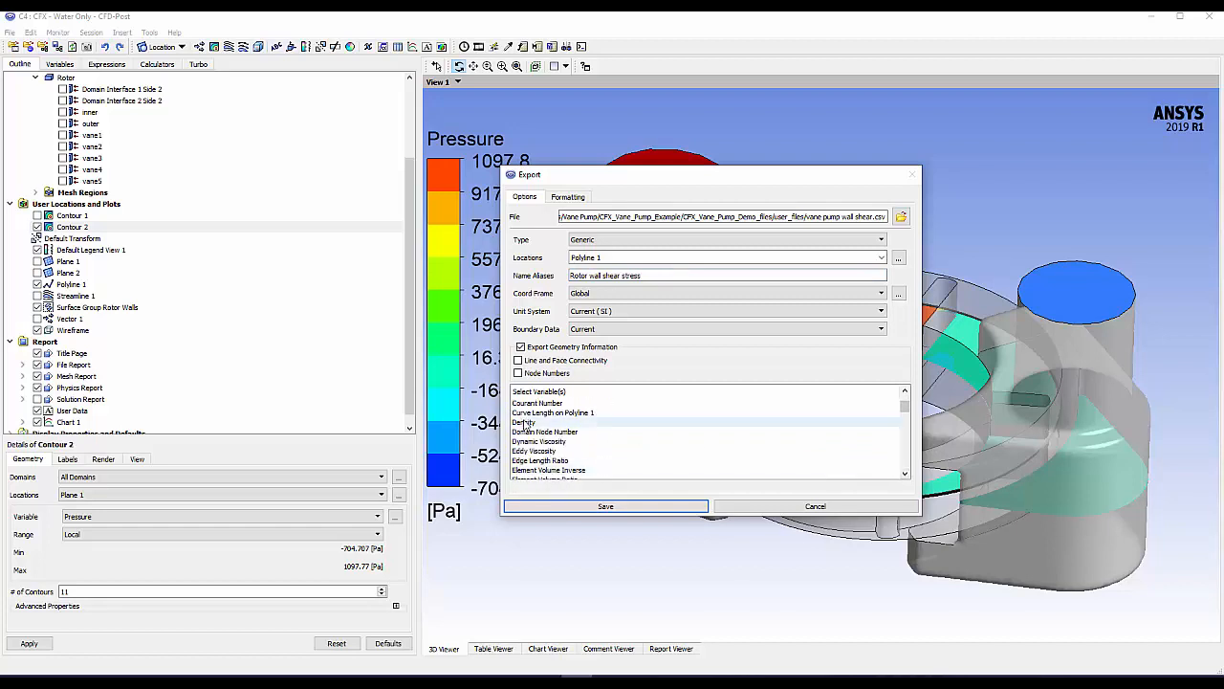
{"action": "left_click", "coordinate": [523, 422]}
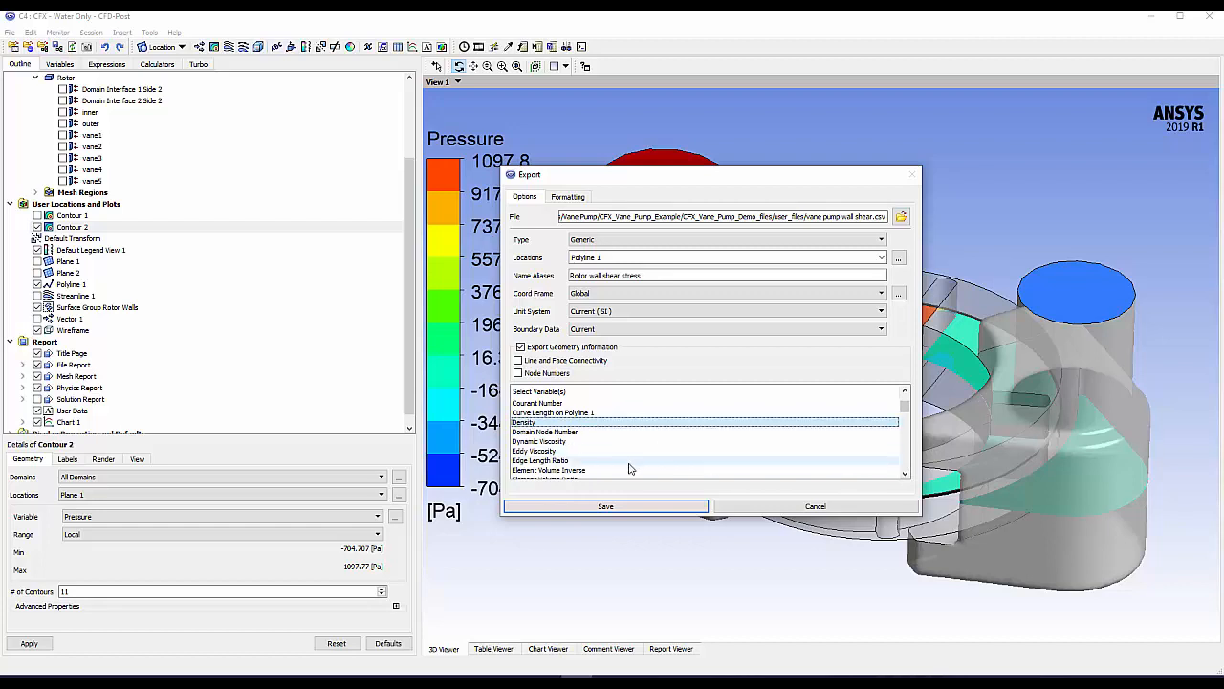
Add Pressure to the variables selected for the export
{"action": "left_click", "coordinate": [905, 474]}
{"action": "left_click", "coordinate": [905, 474]}
{"action": "left_click", "coordinate": [905, 474]}
{"action": "left_click", "coordinate": [905, 475]}
{"action": "left_click", "coordinate": [905, 474]}
{"action": "left_click", "coordinate": [905, 474]}
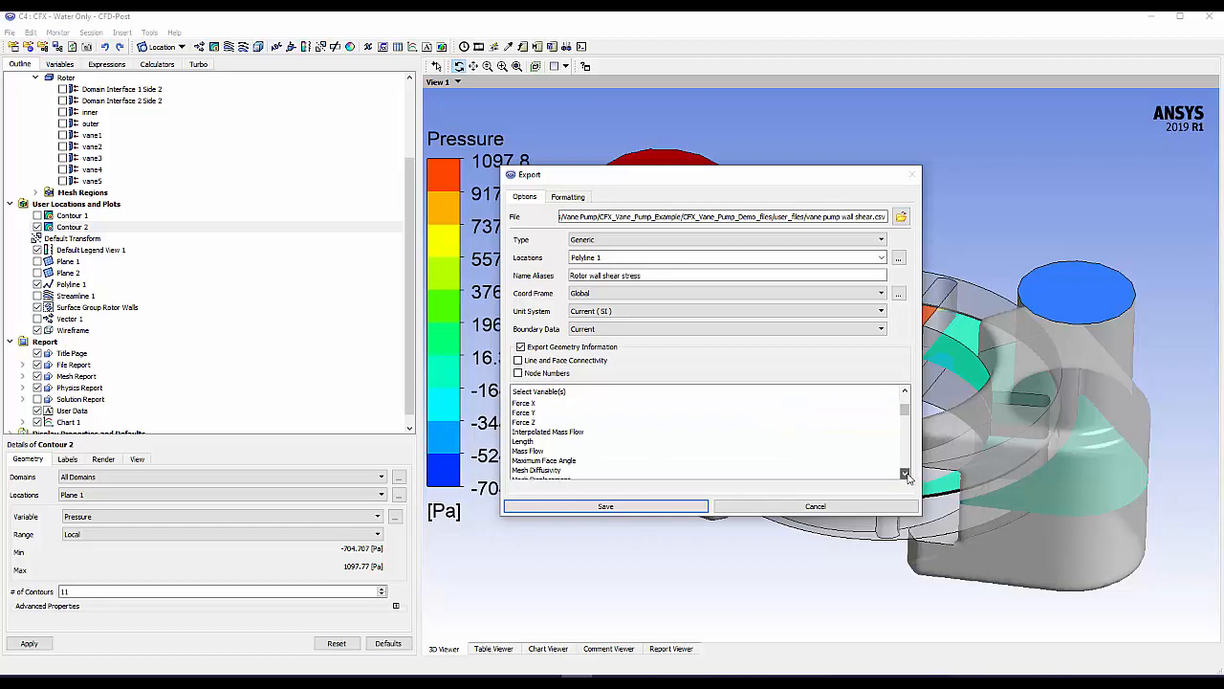
{"action": "left_click", "coordinate": [904, 474]}
{"action": "left_click", "coordinate": [905, 475]}
{"action": "left_click", "coordinate": [905, 474]}
{"action": "left_click", "coordinate": [905, 474]}
{"action": "left_click", "coordinate": [905, 475]}
{"action": "left_click", "coordinate": [905, 475]}
{"action": "left_click", "coordinate": [905, 475]}
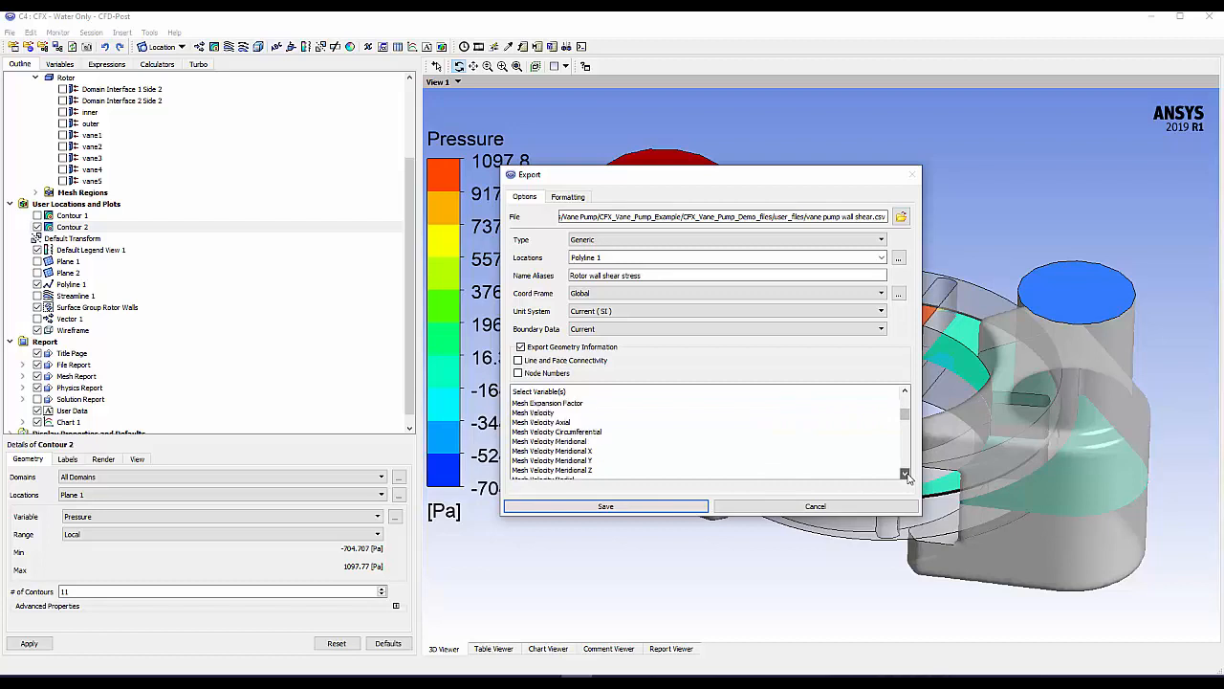
{"action": "left_click", "coordinate": [905, 475]}
{"action": "left_click", "coordinate": [904, 474]}
{"action": "left_click", "coordinate": [905, 475]}
{"action": "left_click", "coordinate": [905, 474]}
{"action": "left_click", "coordinate": [905, 474]}
{"action": "left_click", "coordinate": [905, 474]}
{"action": "left_click", "coordinate": [905, 474]}
{"action": "left_click", "coordinate": [905, 475]}
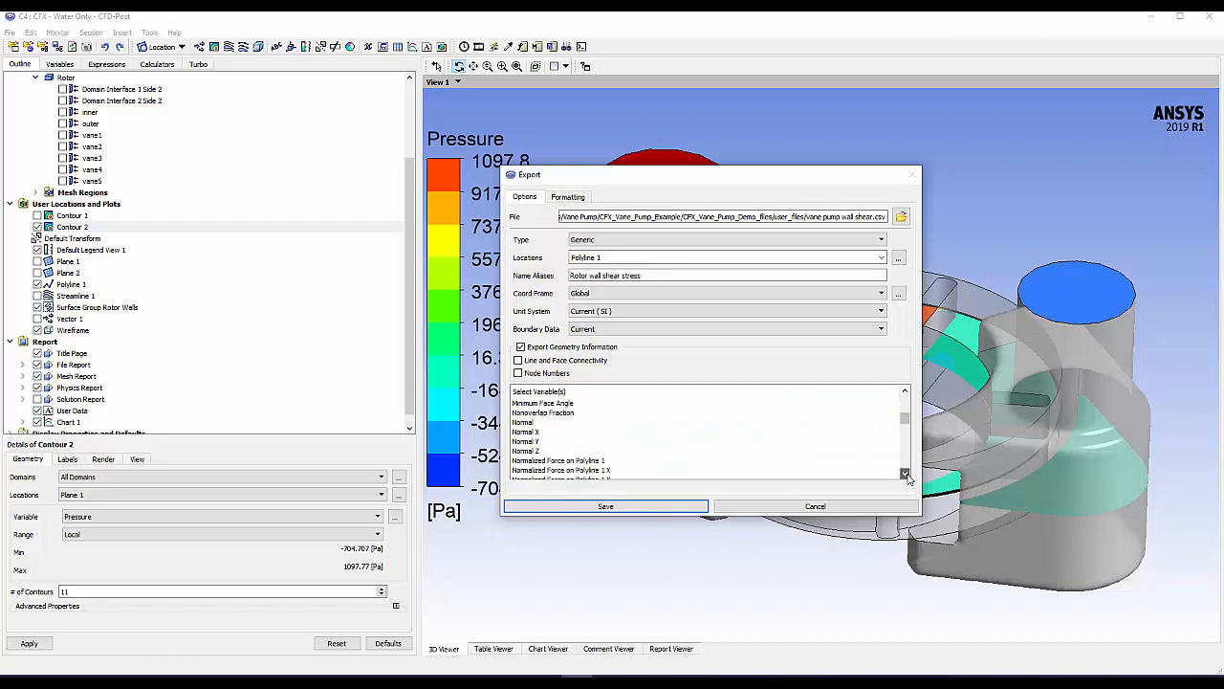
{"action": "left_click", "coordinate": [906, 474]}
{"action": "left_click", "coordinate": [906, 474]}
{"action": "left_click", "coordinate": [906, 475]}
{"action": "left_click", "coordinate": [906, 474]}
{"action": "left_click", "coordinate": [906, 474]}
{"action": "left_click", "coordinate": [906, 474]}
{"action": "left_click", "coordinate": [906, 474]}
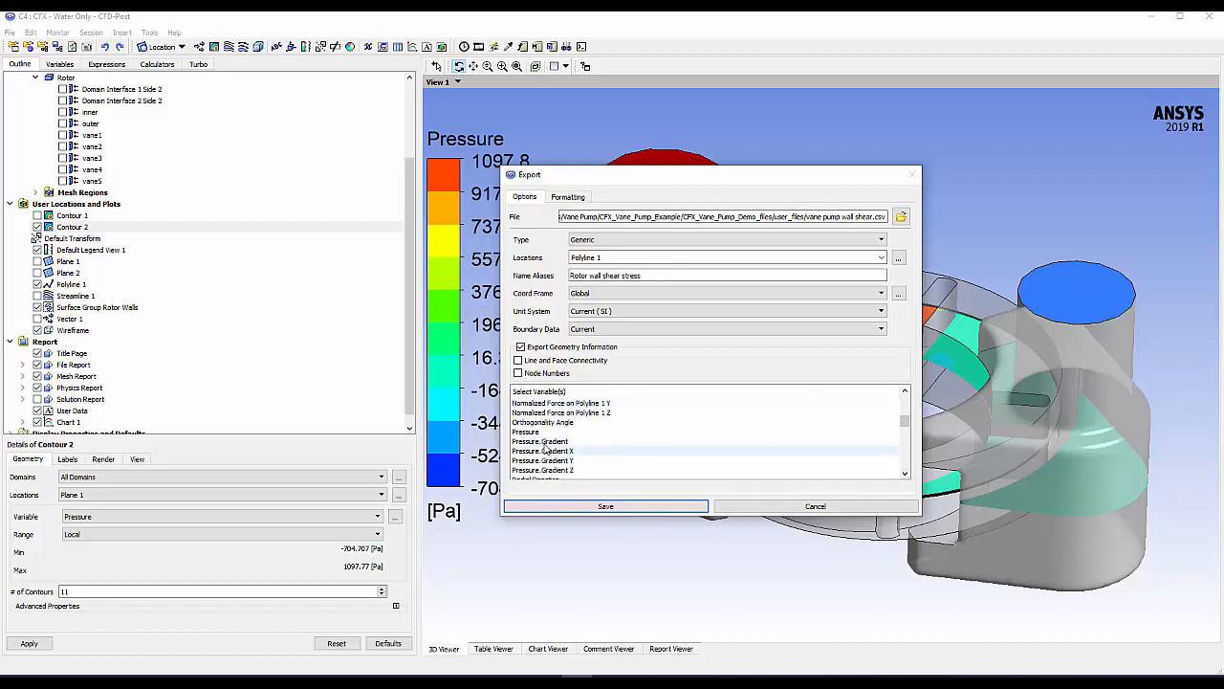
{"action": "left_click", "coordinate": [547, 432]}
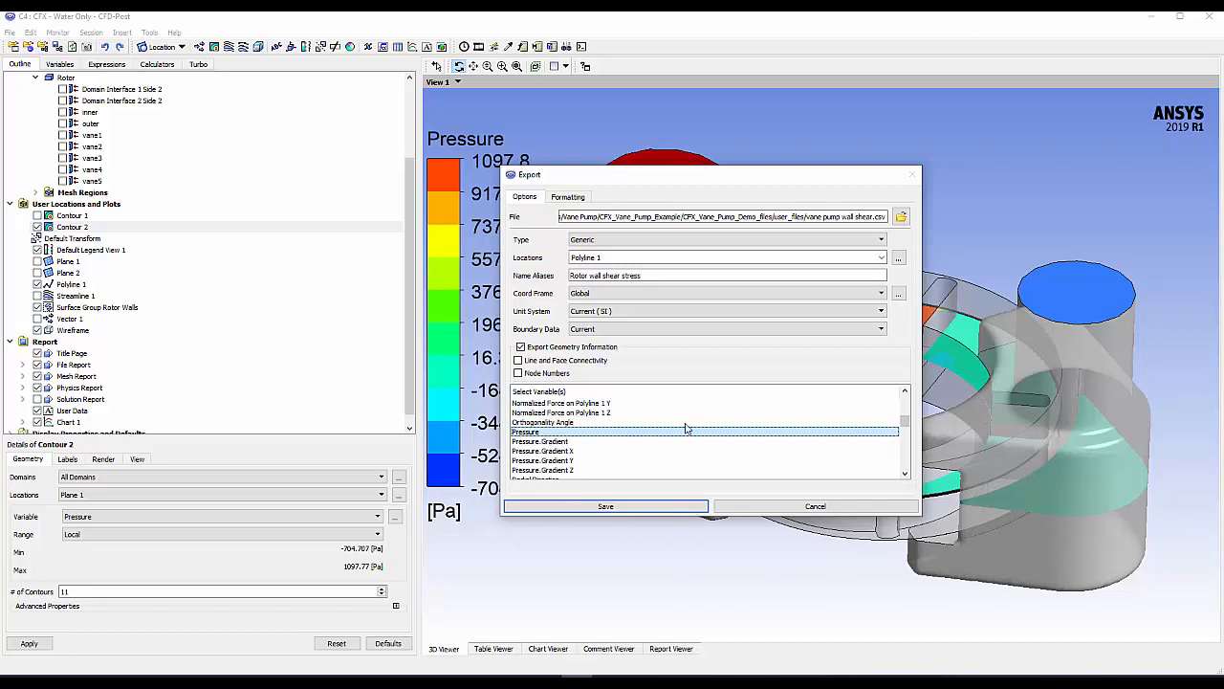
Add Theta to the variables selected for the export
{"action": "left_click", "coordinate": [906, 475]}
{"action": "left_click", "coordinate": [906, 475]}
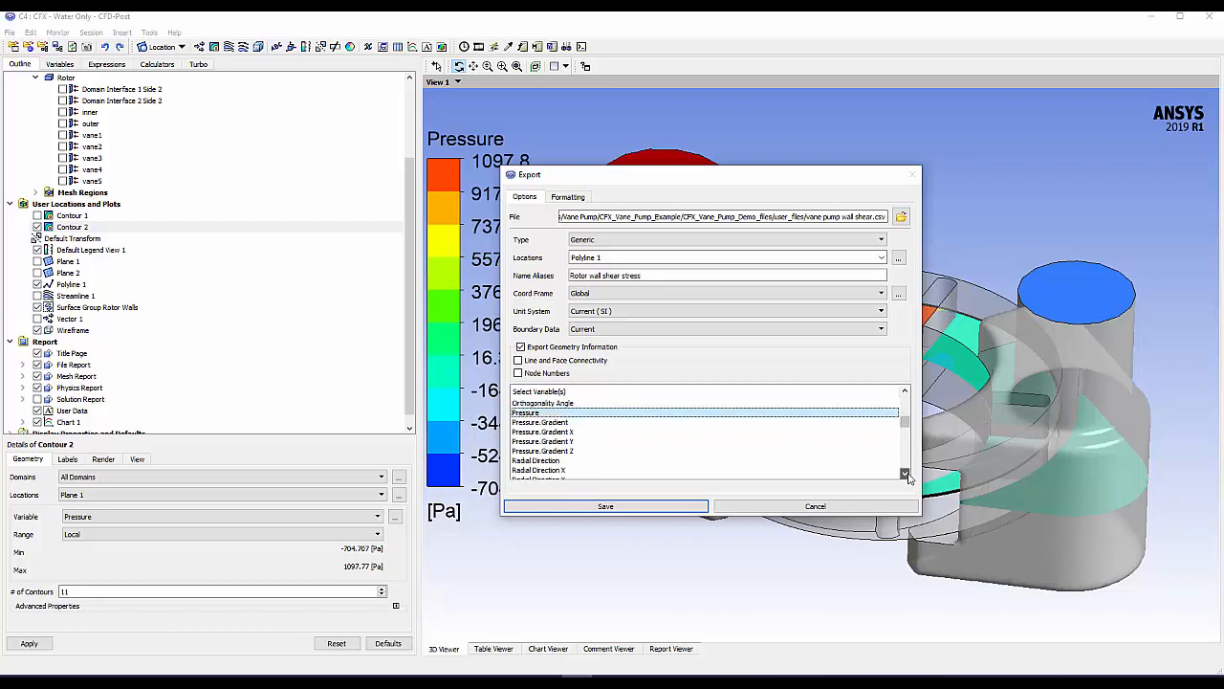
{"action": "left_click", "coordinate": [906, 474]}
{"action": "left_click", "coordinate": [906, 475]}
{"action": "left_click", "coordinate": [906, 475]}
{"action": "left_click", "coordinate": [906, 475]}
{"action": "left_click", "coordinate": [906, 474]}
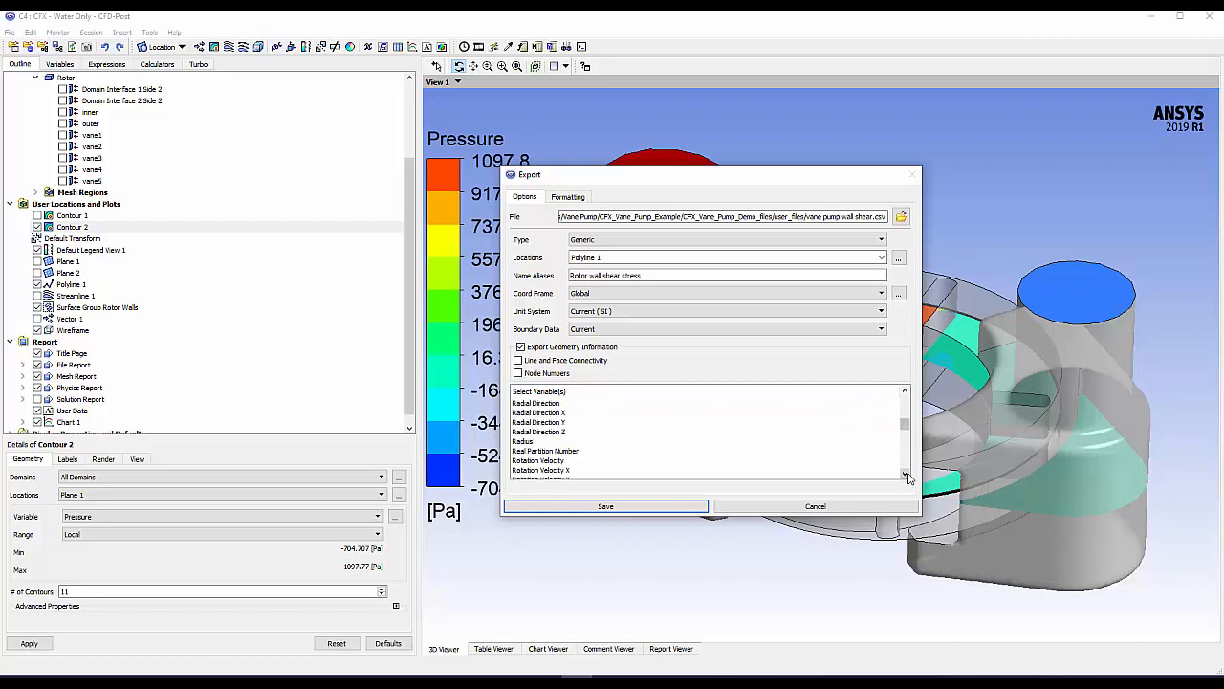
{"action": "left_click", "coordinate": [906, 474]}
{"action": "left_click", "coordinate": [906, 474]}
{"action": "left_click", "coordinate": [906, 475]}
{"action": "left_click", "coordinate": [905, 474]}
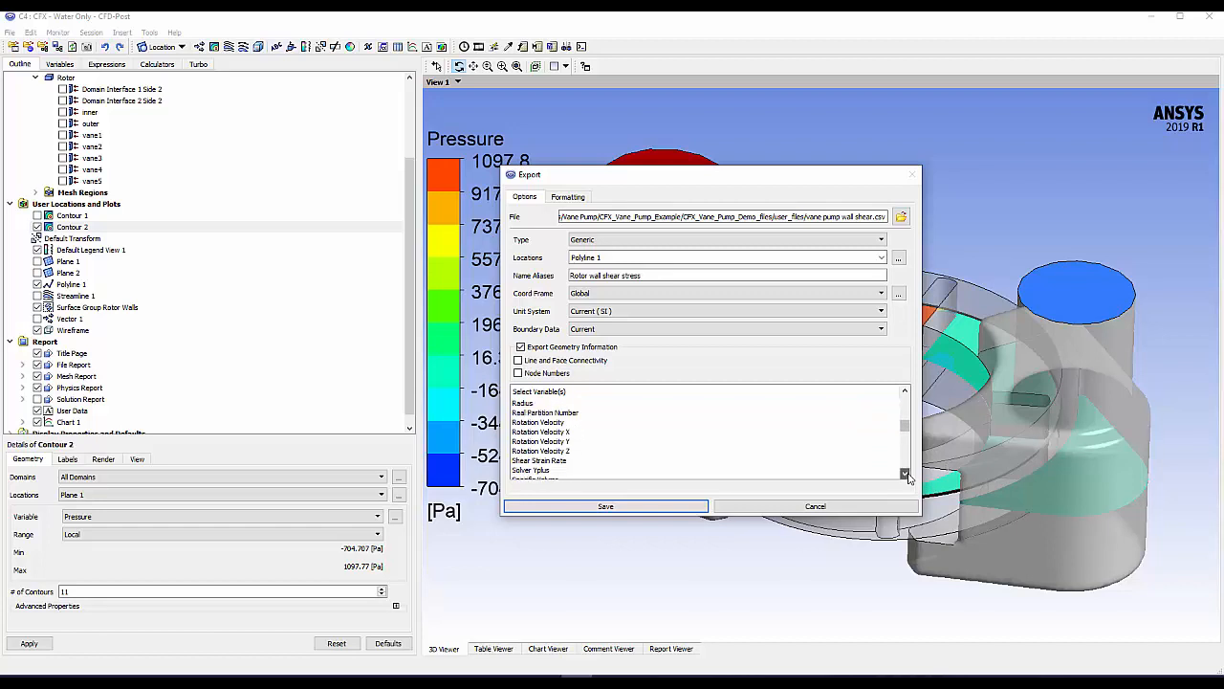
{"action": "left_click", "coordinate": [906, 474]}
{"action": "left_click", "coordinate": [906, 474]}
{"action": "left_click", "coordinate": [906, 474]}
{"action": "left_click", "coordinate": [906, 474]}
{"action": "left_click", "coordinate": [906, 475]}
{"action": "left_click", "coordinate": [906, 475]}
{"action": "left_click", "coordinate": [906, 475]}
{"action": "left_click", "coordinate": [906, 474]}
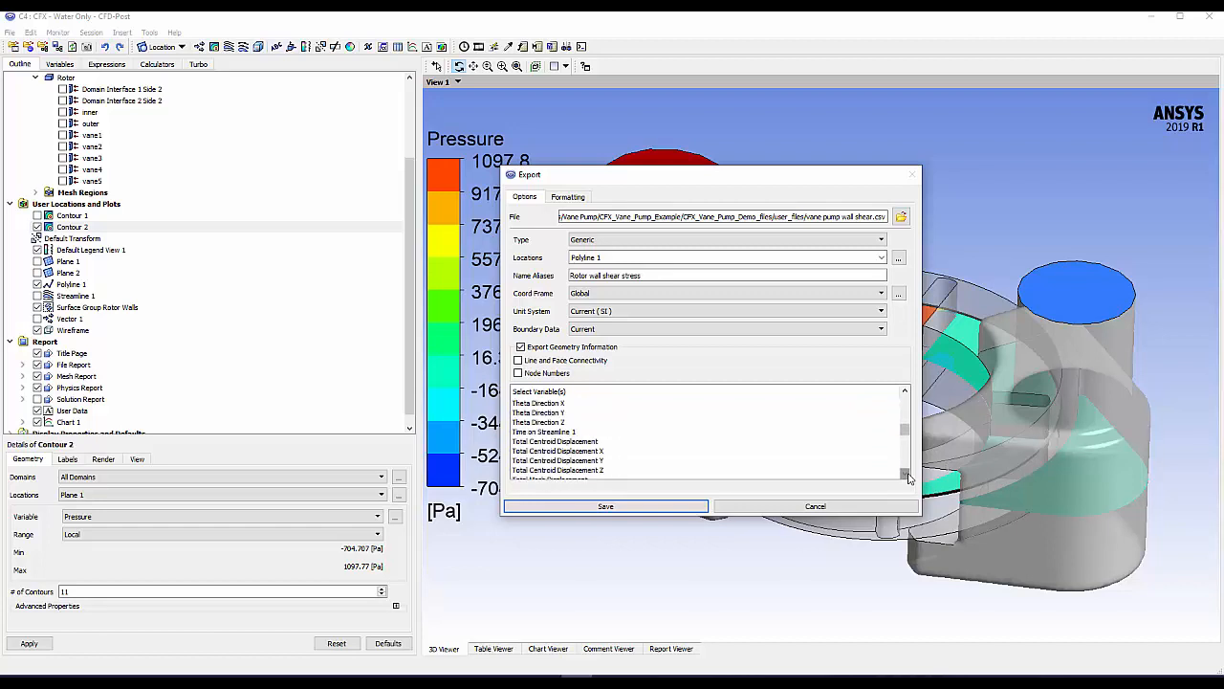
{"action": "left_click", "coordinate": [906, 391]}
{"action": "left_click", "coordinate": [906, 392]}
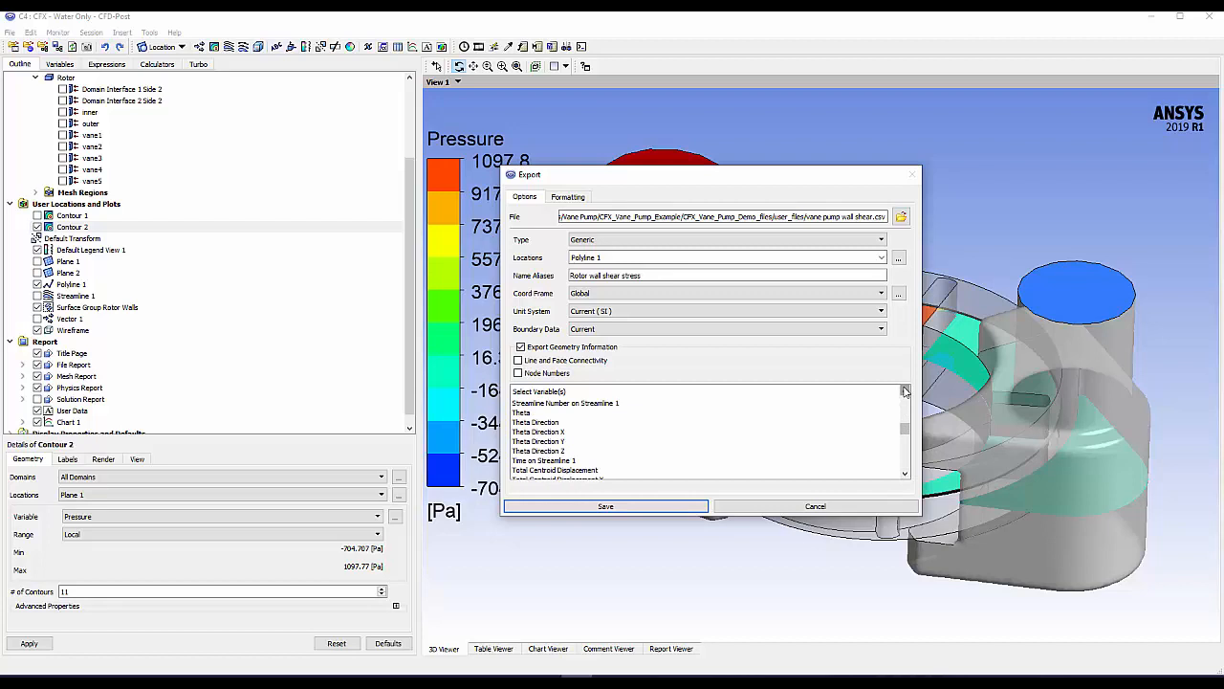
{"action": "left_click", "coordinate": [551, 414]}
{"action": "left_click", "coordinate": [907, 475]}
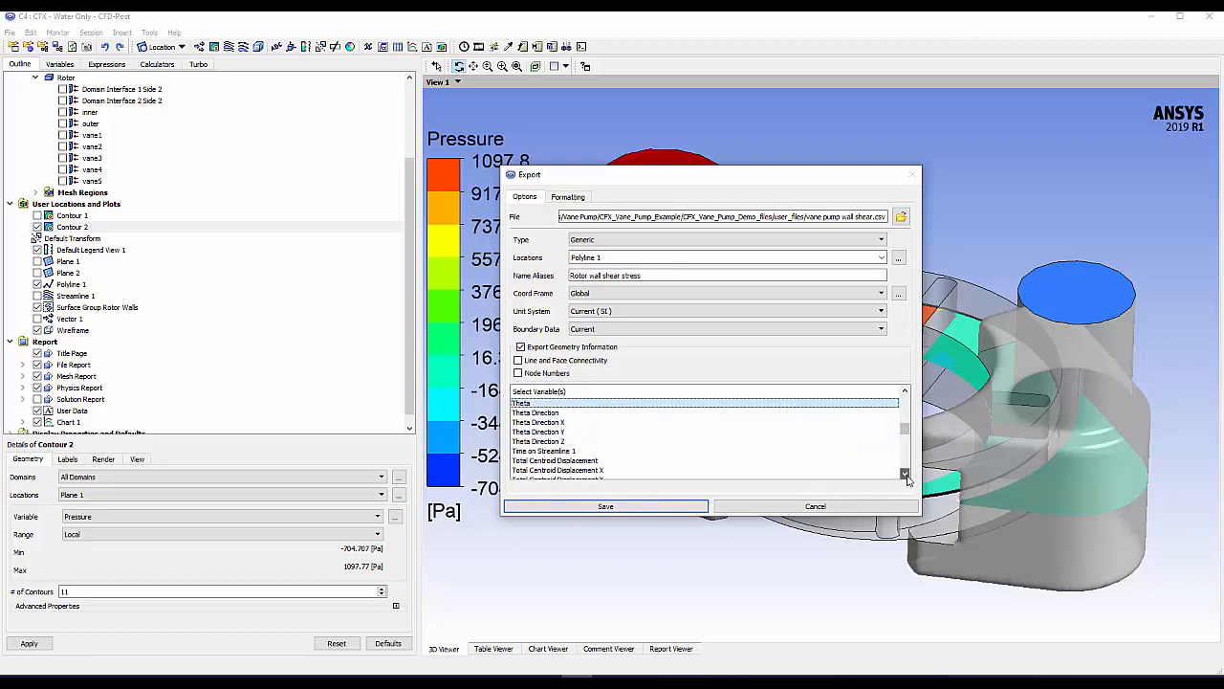
Add Wall Shear to the variables selected for the Polyline 1 export and save the export file
{"action": "left_click", "coordinate": [906, 474]}
{"action": "left_click", "coordinate": [906, 474]}
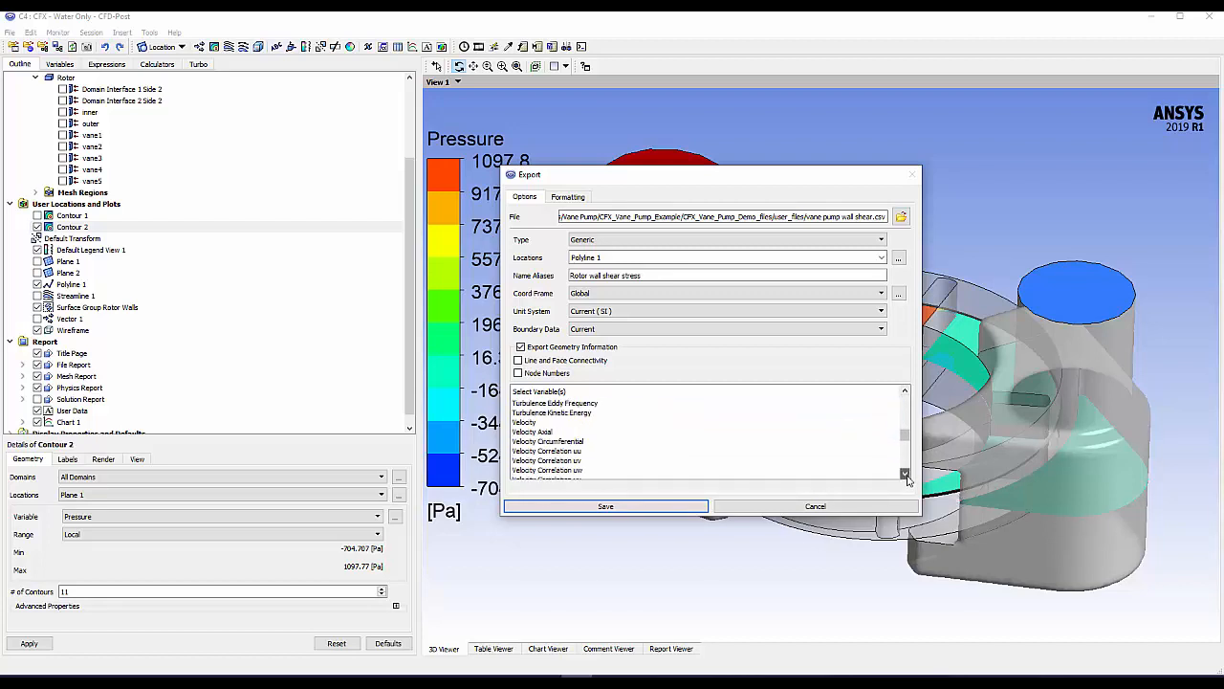
{"action": "left_click", "coordinate": [906, 474]}
{"action": "left_click", "coordinate": [906, 474]}
{"action": "left_click", "coordinate": [905, 474]}
{"action": "left_click", "coordinate": [906, 474]}
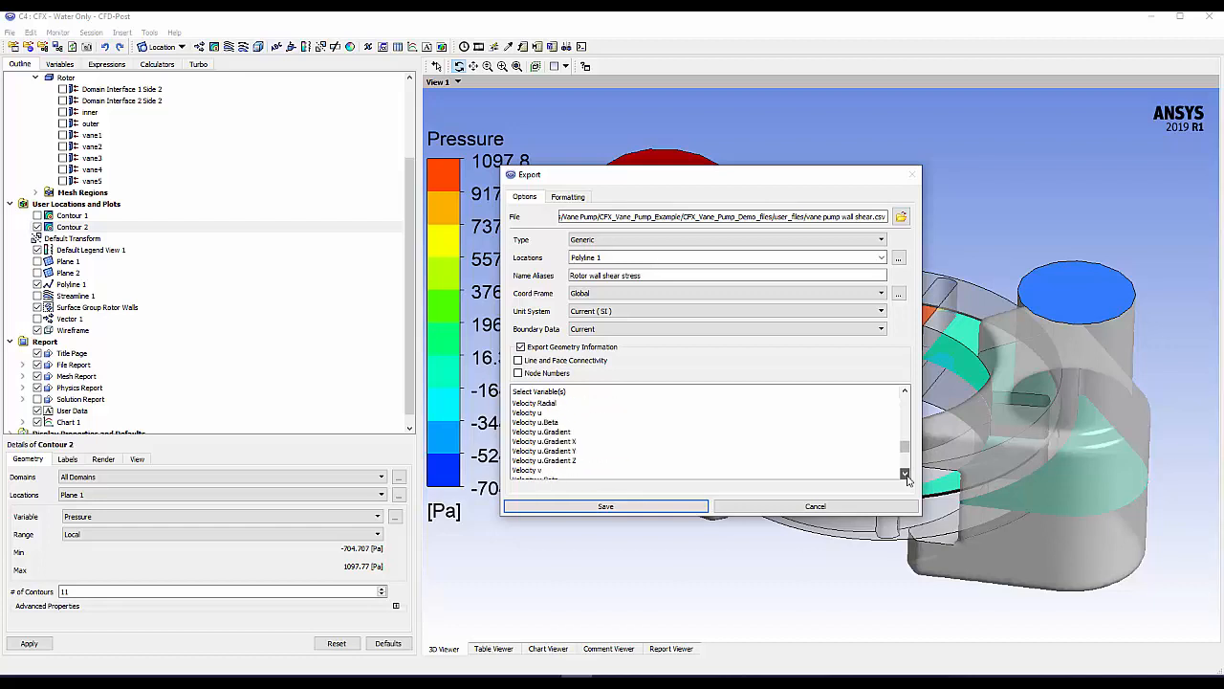
{"action": "left_click_drag", "start_coordinate": [906, 454], "coordinate": [907, 468]}
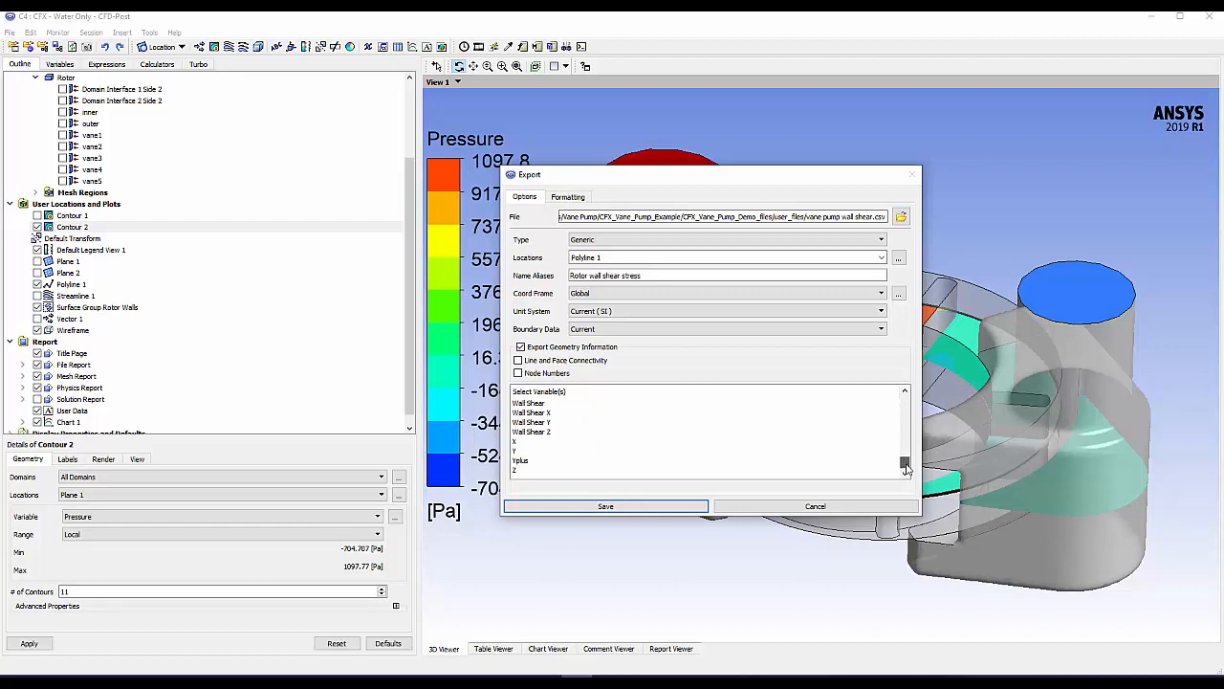
{"action": "left_click", "coordinate": [561, 405]}
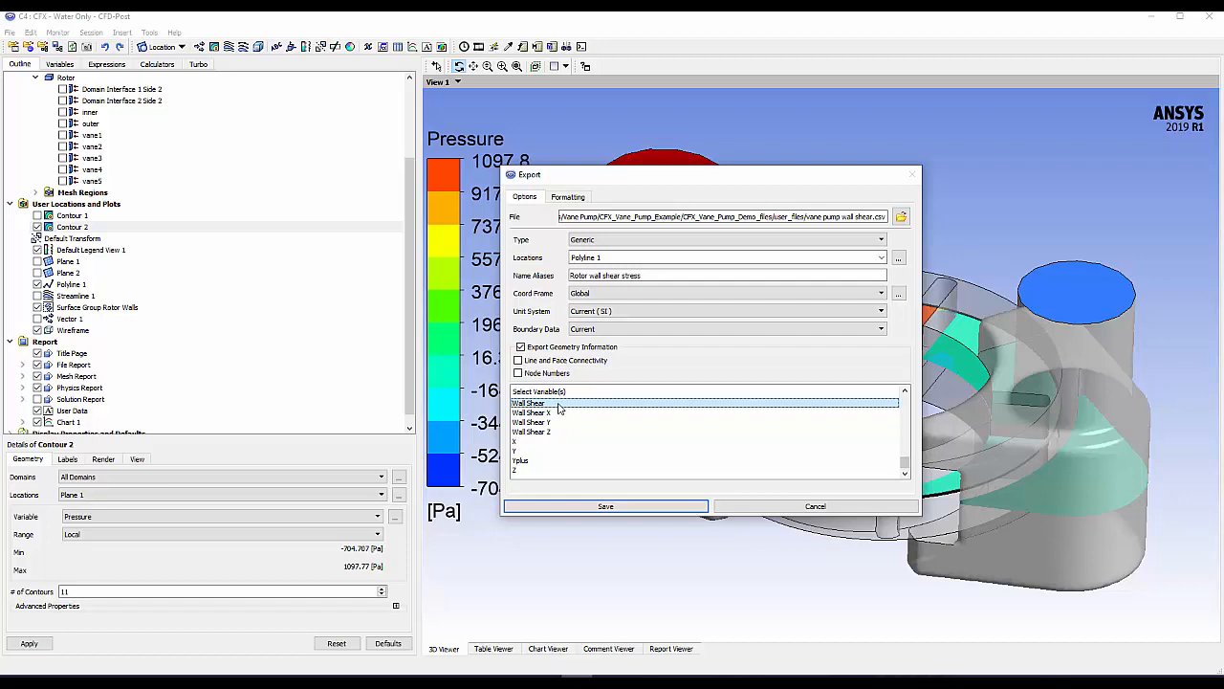
{"action": "left_click", "coordinate": [564, 510]}
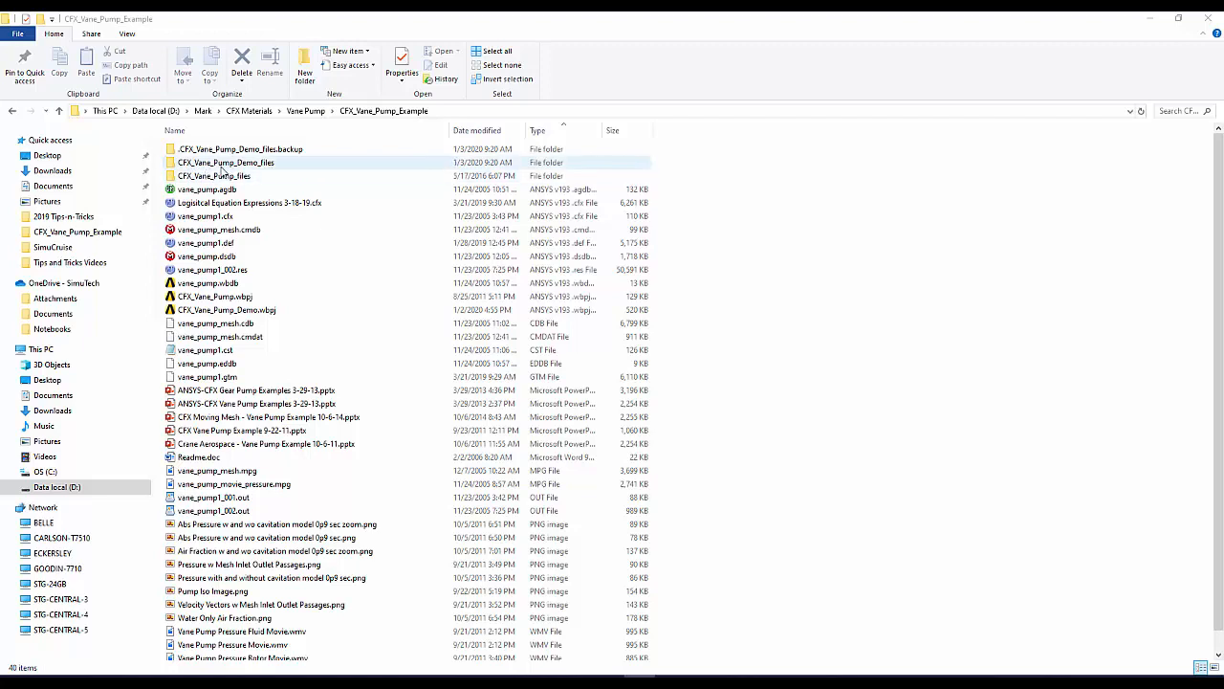
Switch to File Explorer, open vane pump wall shear.csv from CFX_Vane_Pump_Demo_files\user_files in Excel, and maximize the workbook window
{"action": "double_click", "coordinate": [223, 164]}
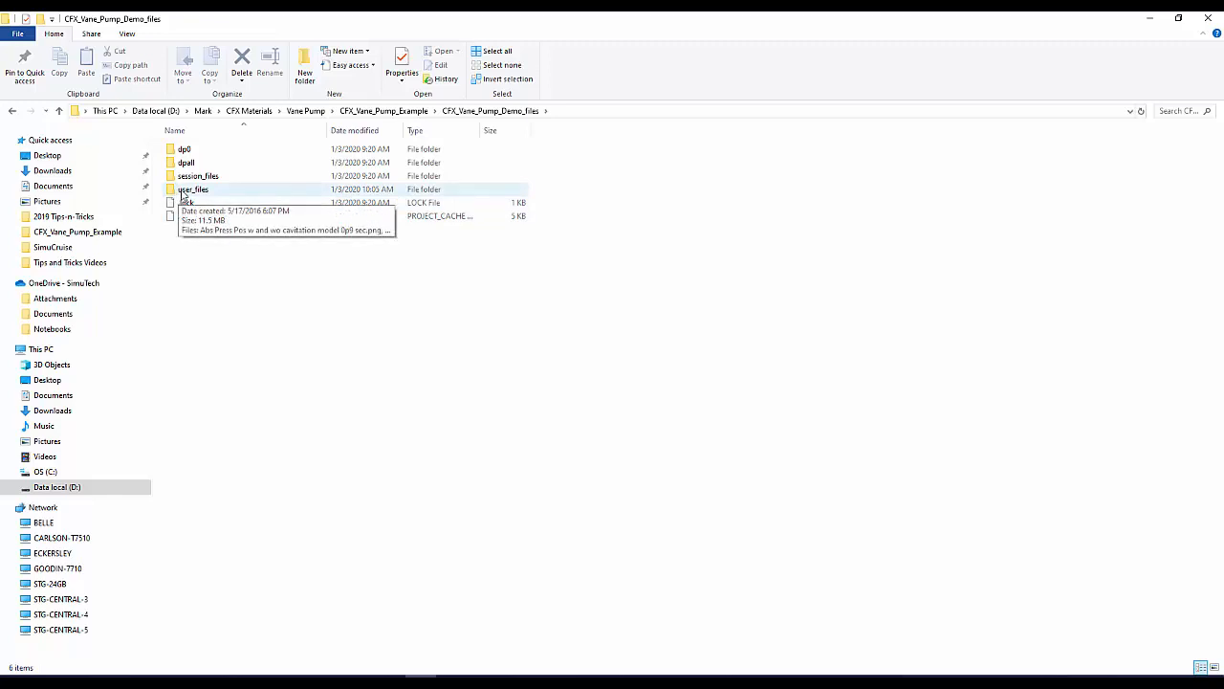
{"action": "double_click", "coordinate": [182, 193]}
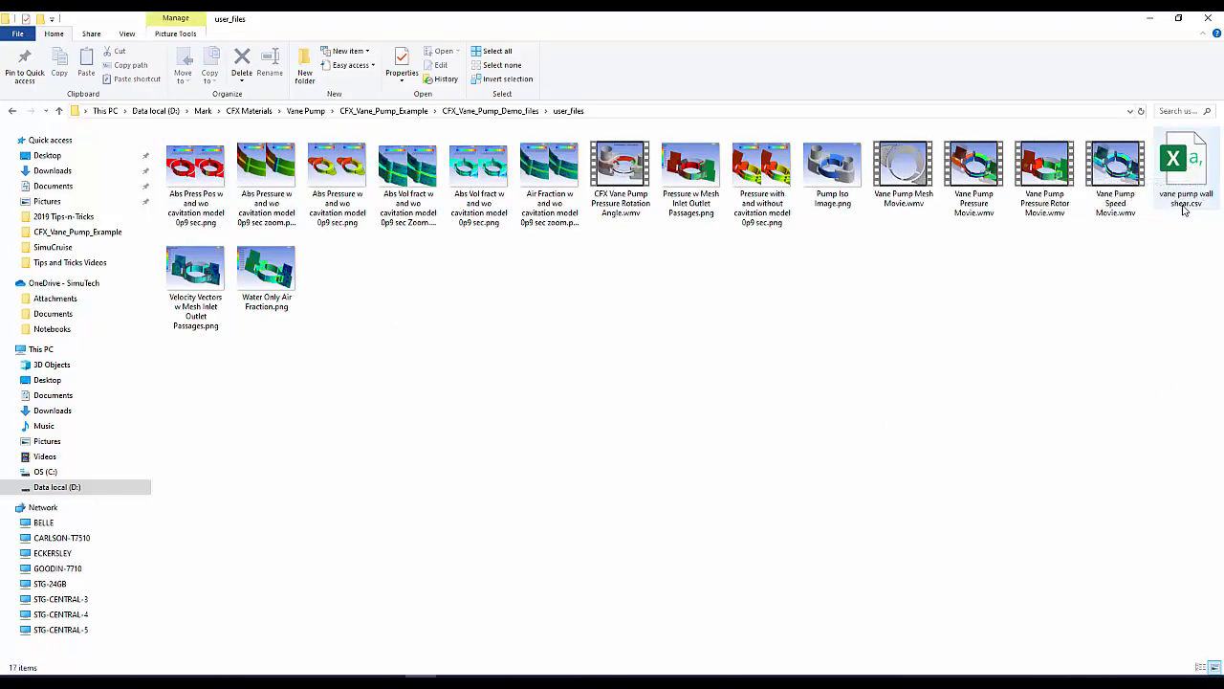
{"action": "left_click", "coordinate": [1190, 158]}
{"action": "double_click", "coordinate": [1190, 159]}
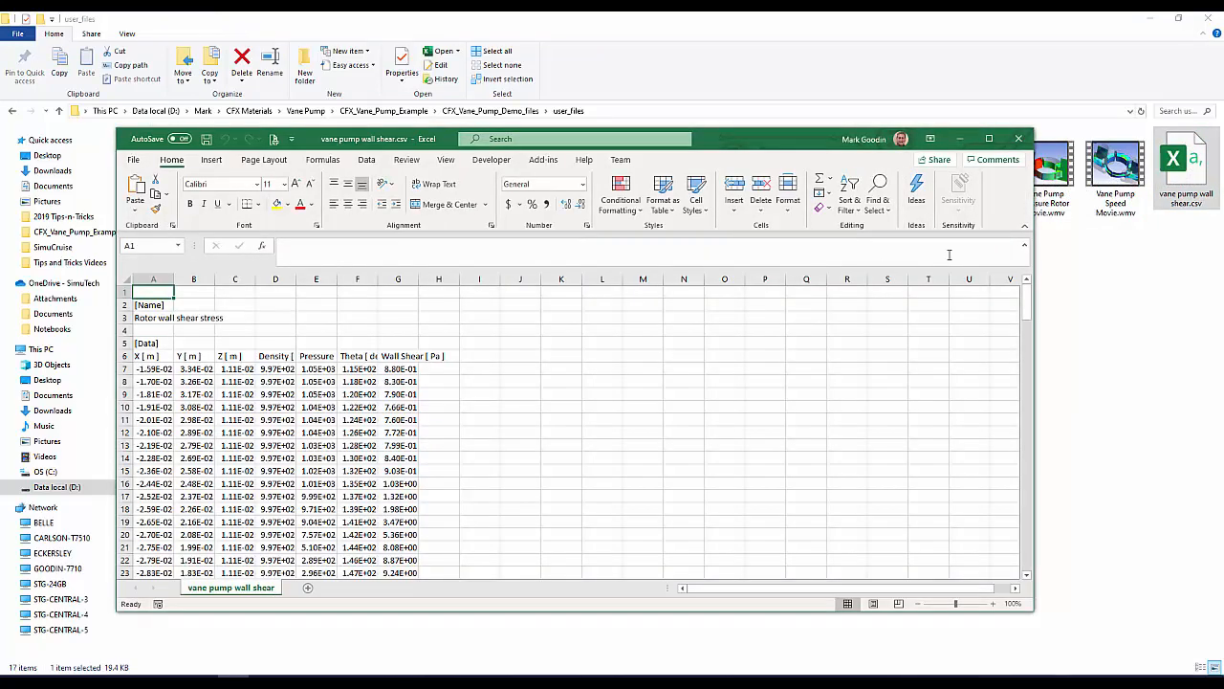
{"action": "left_click", "coordinate": [989, 139]}
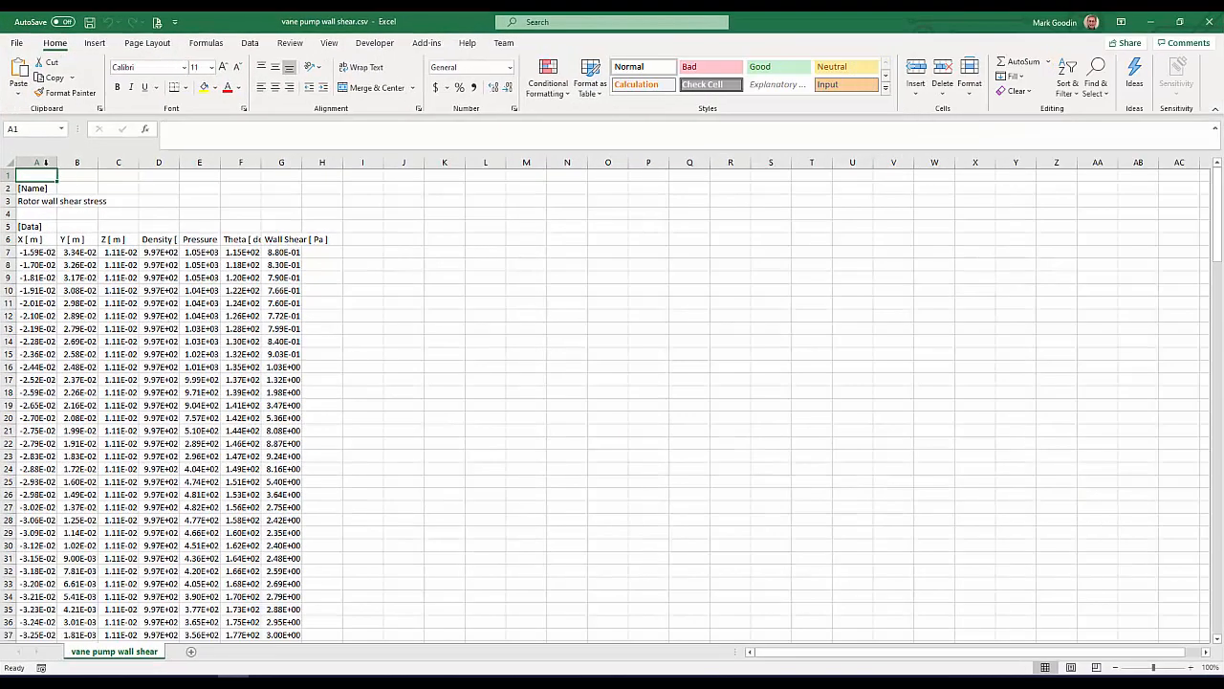
Center the contents of columns A through G and widen those columns to fit their headings
{"action": "left_click_drag", "start_coordinate": [45, 163], "coordinate": [290, 134]}
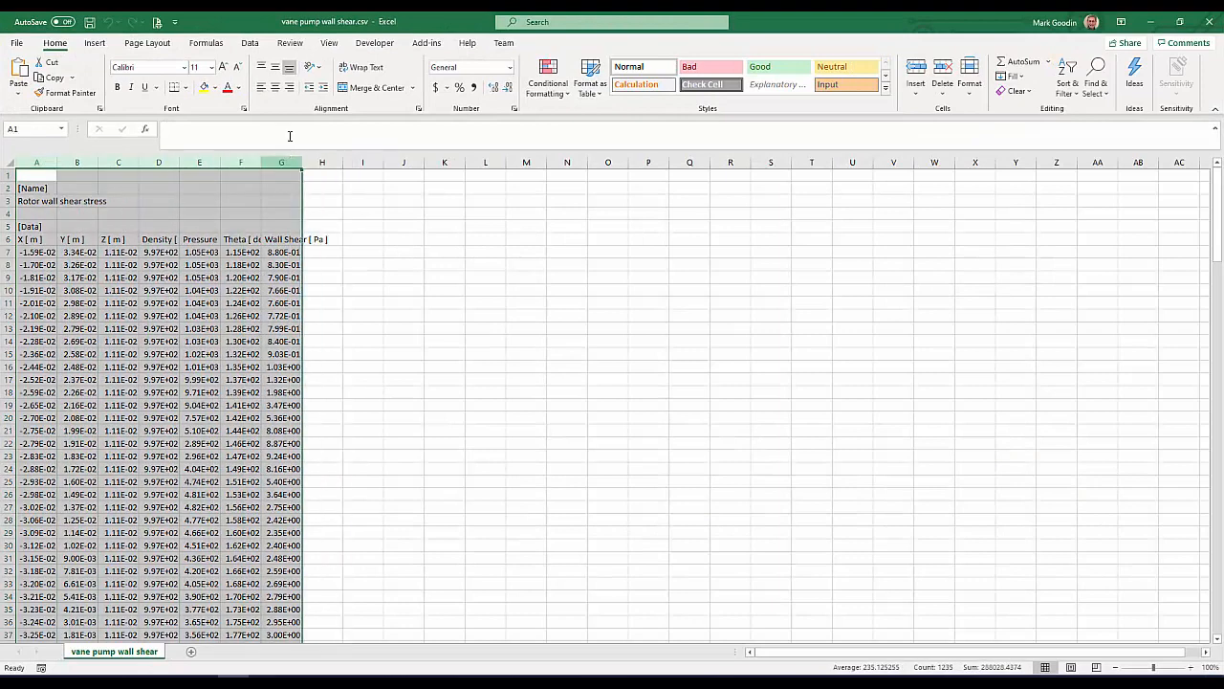
{"action": "left_click", "coordinate": [275, 88]}
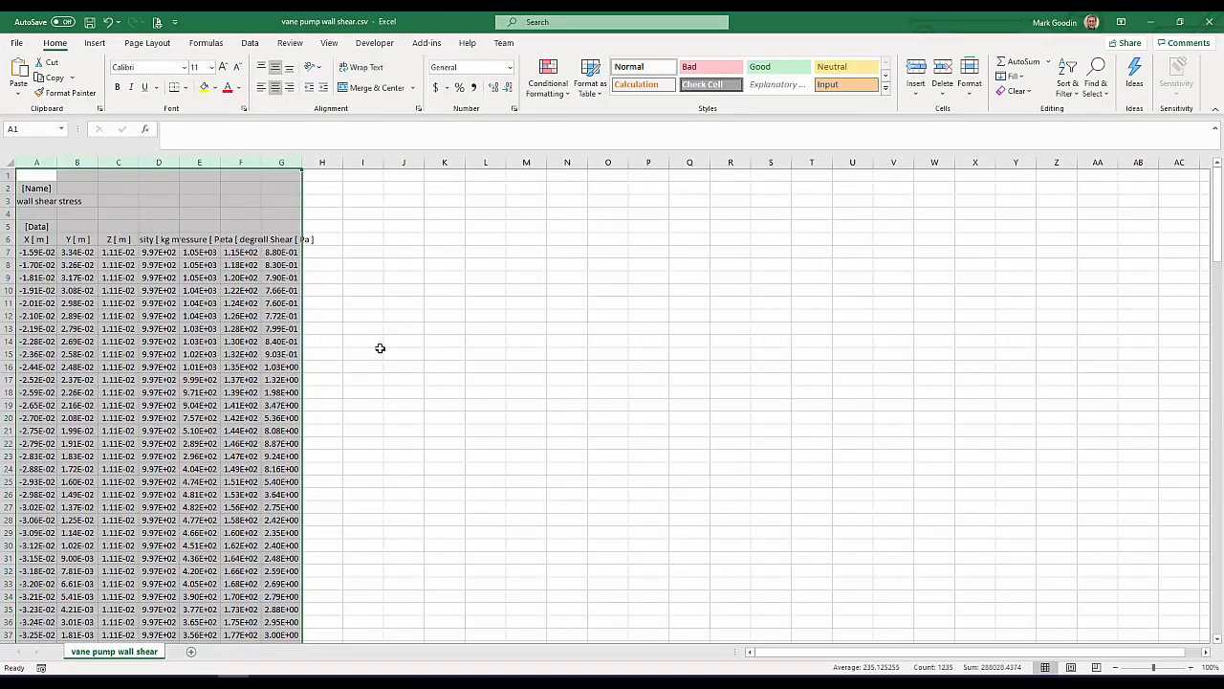
{"action": "left_click", "coordinate": [380, 348]}
{"action": "left_click_drag", "start_coordinate": [45, 163], "coordinate": [361, 161]}
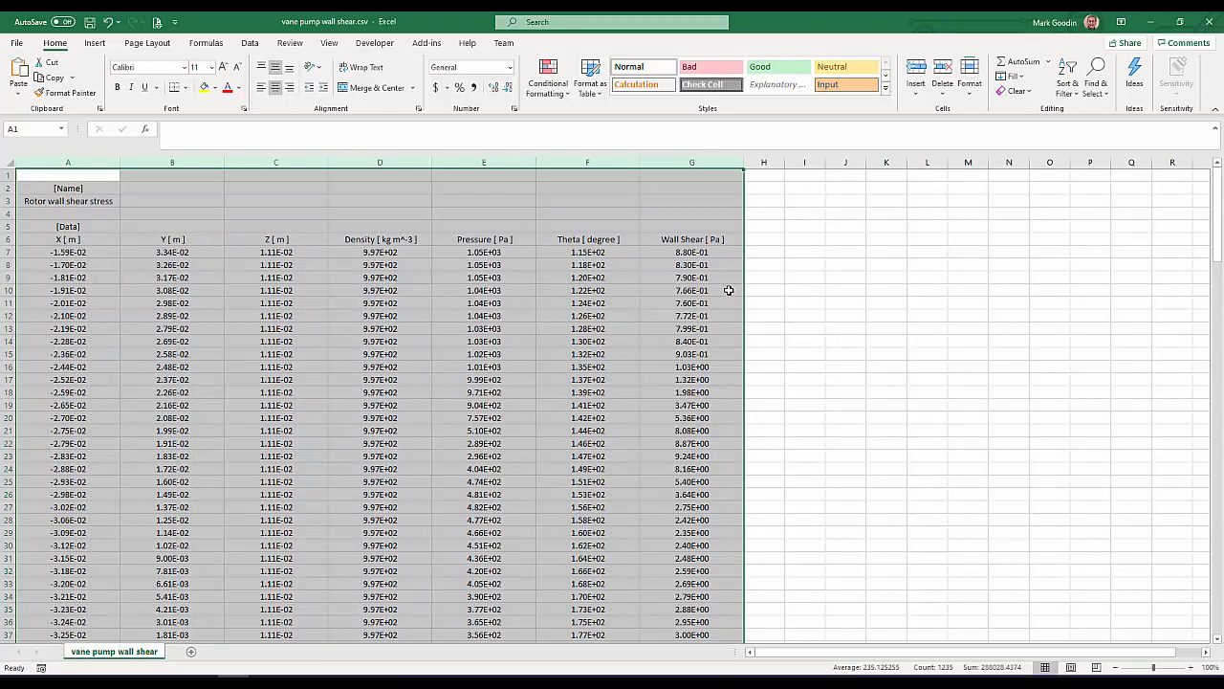
{"action": "left_click", "coordinate": [830, 327]}
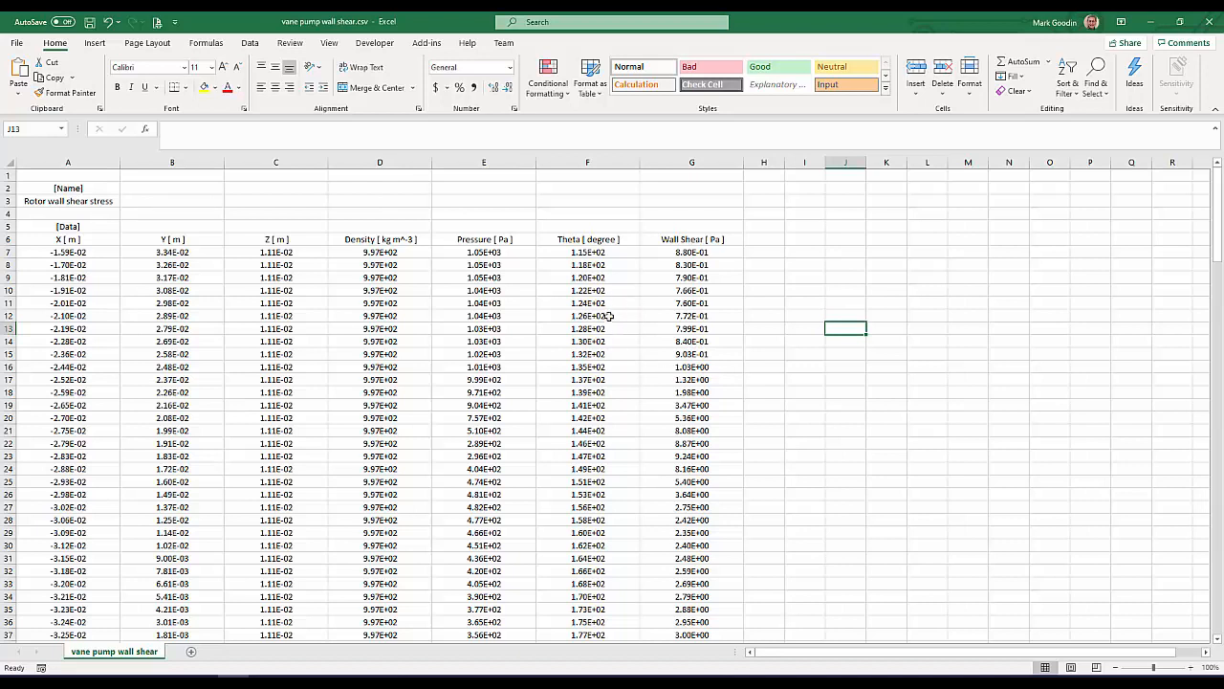
Insert a markers-only scatter chart of Wall Shear against Theta from the data in F7:G181
{"action": "left_click", "coordinate": [574, 256]}
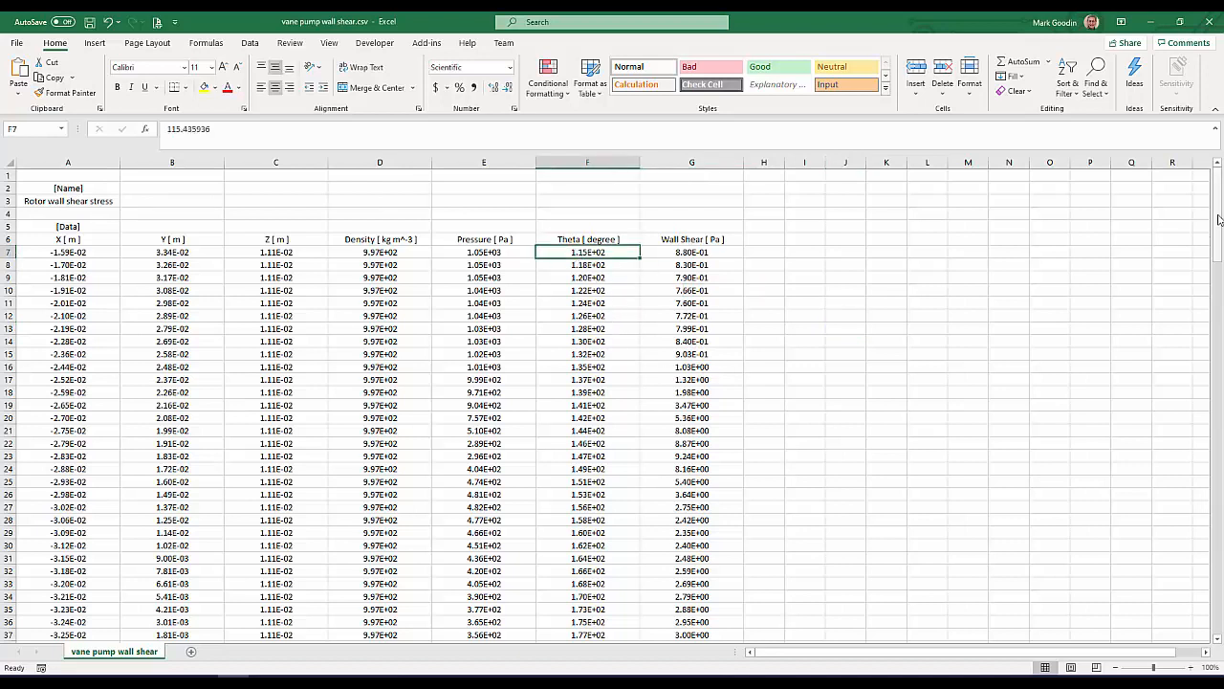
{"action": "left_click_drag", "start_coordinate": [1221, 222], "coordinate": [1213, 535]}
{"action": "left_click", "coordinate": [691, 636], "text": "shift"}
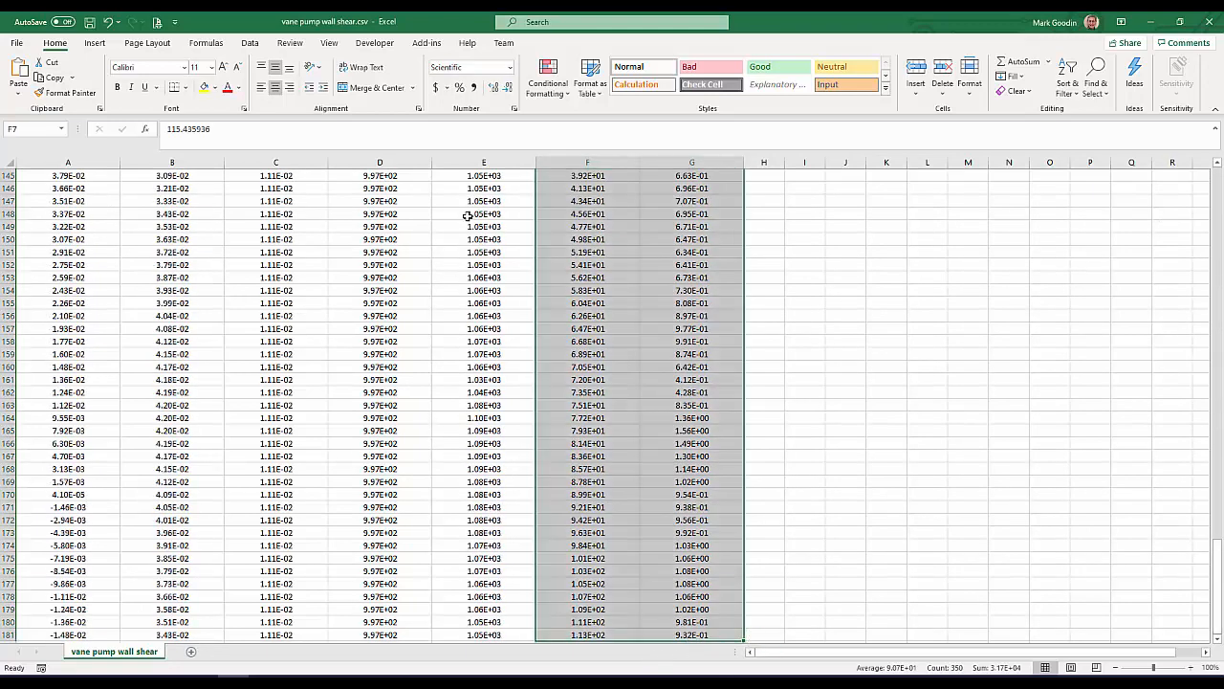
{"action": "left_click", "coordinate": [94, 43]}
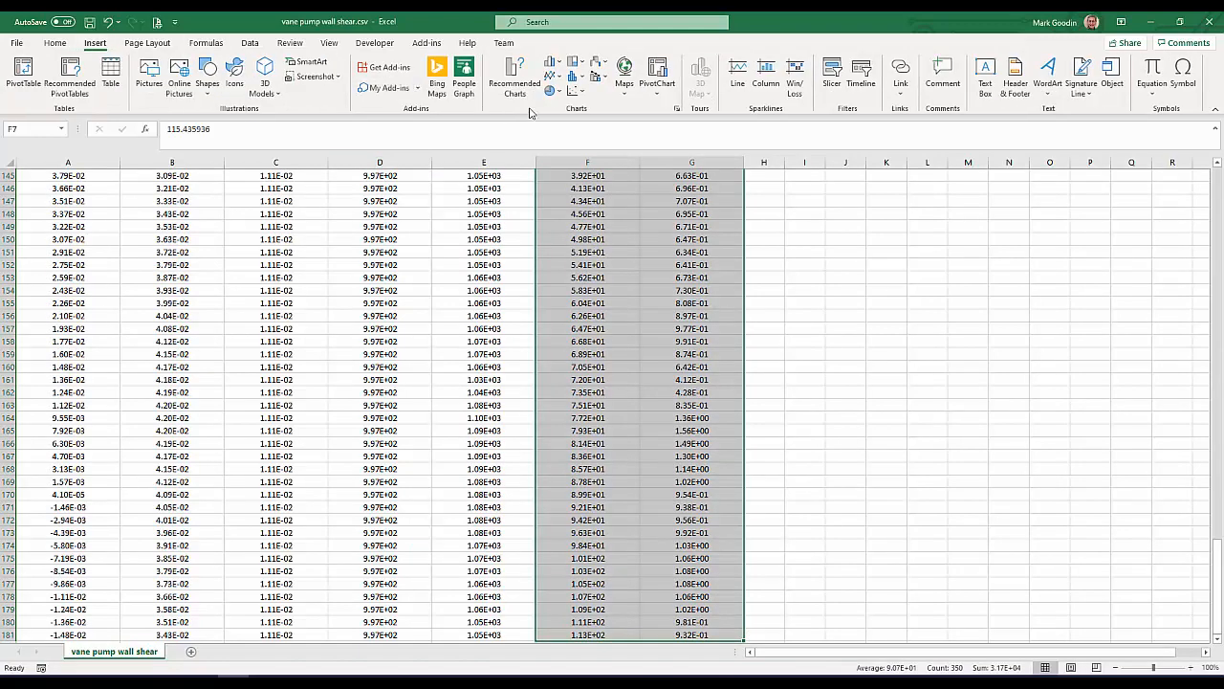
{"action": "left_click", "coordinate": [573, 91]}
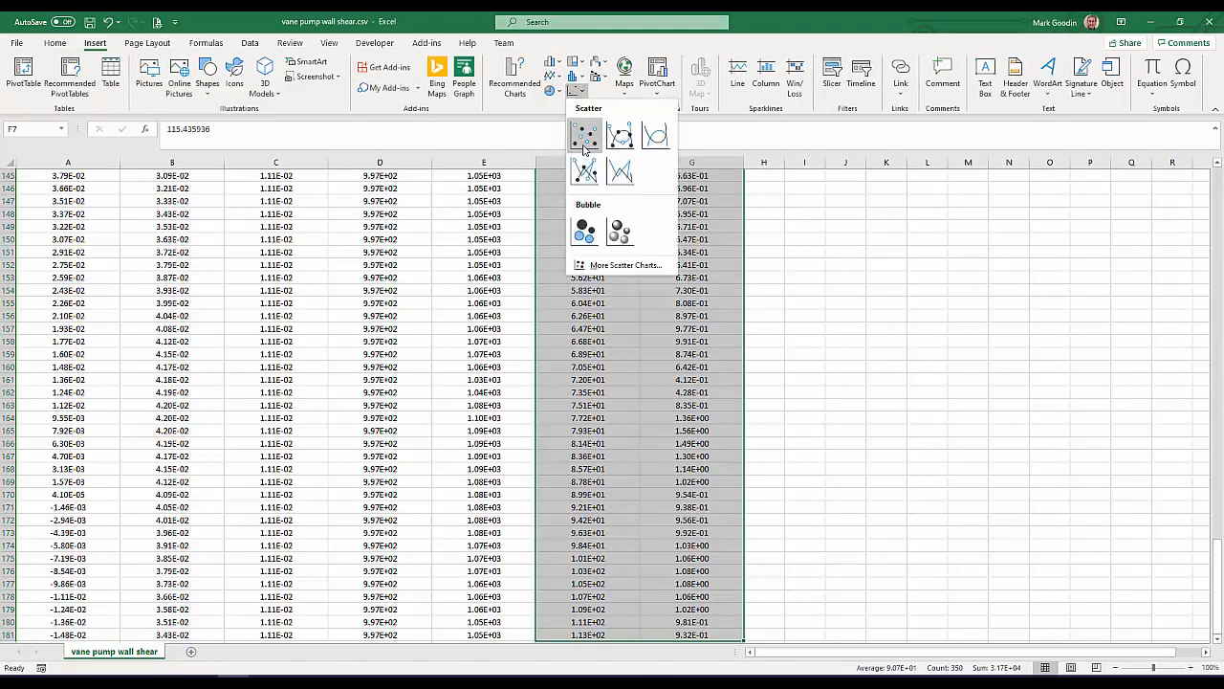
{"action": "left_click", "coordinate": [582, 134]}
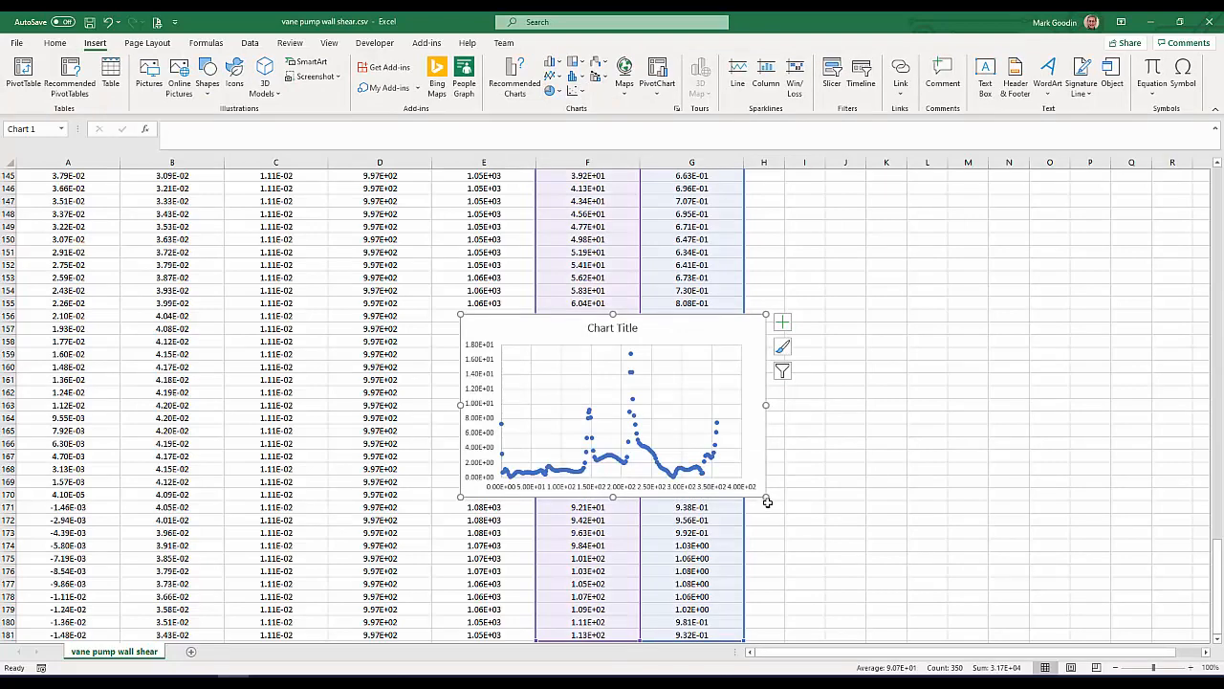
Enlarge the scatter chart and move it so it spans about columns C to M and rows 146 to 172
{"action": "left_click_drag", "start_coordinate": [766, 498], "coordinate": [1031, 580]}
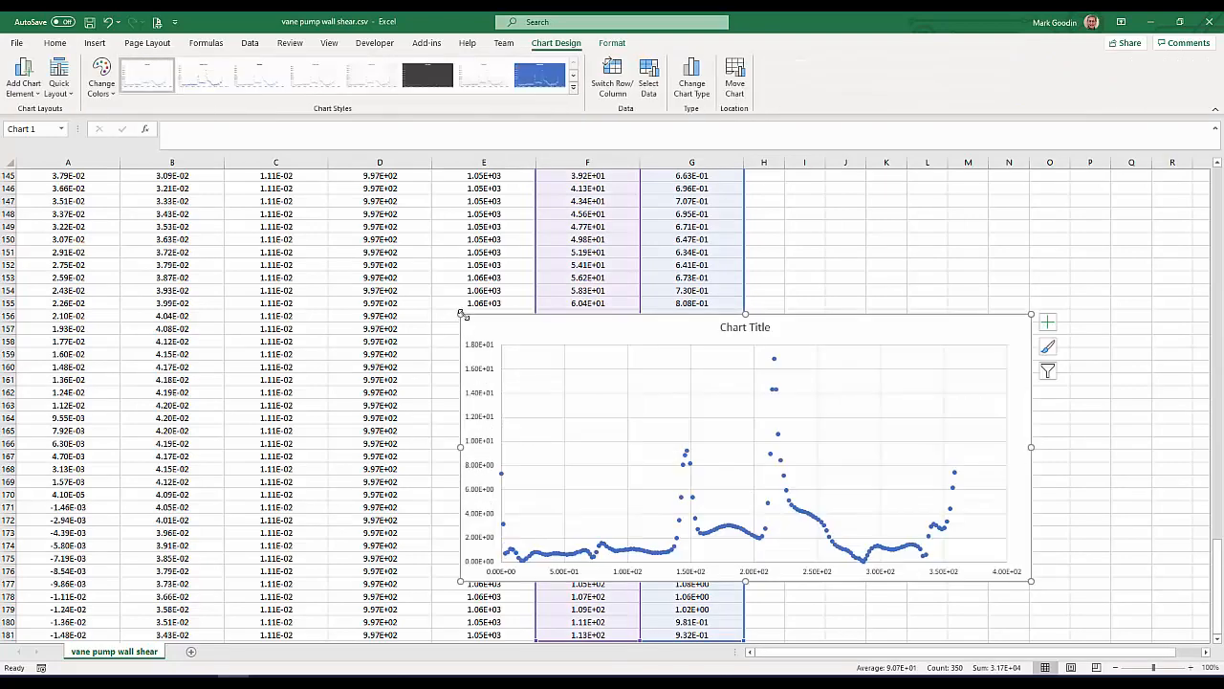
{"action": "left_click_drag", "start_coordinate": [460, 314], "coordinate": [377, 273]}
{"action": "left_click_drag", "start_coordinate": [470, 280], "coordinate": [362, 188]}
{"action": "left_click_drag", "start_coordinate": [925, 490], "coordinate": [982, 522]}
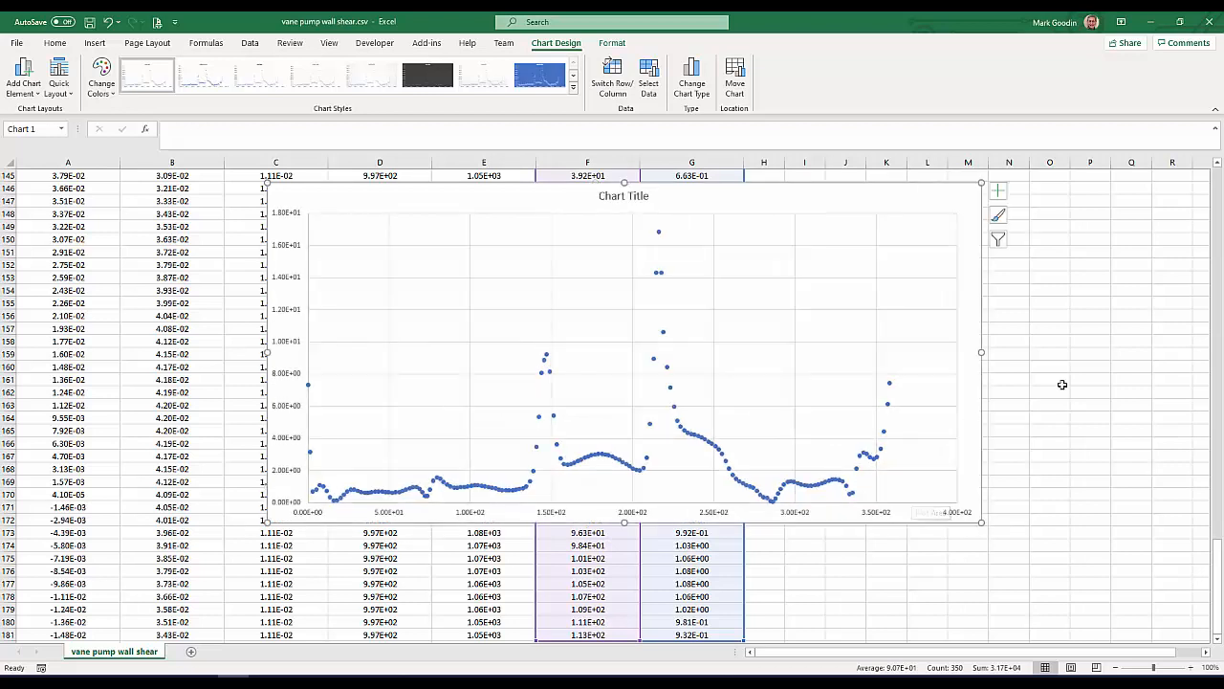